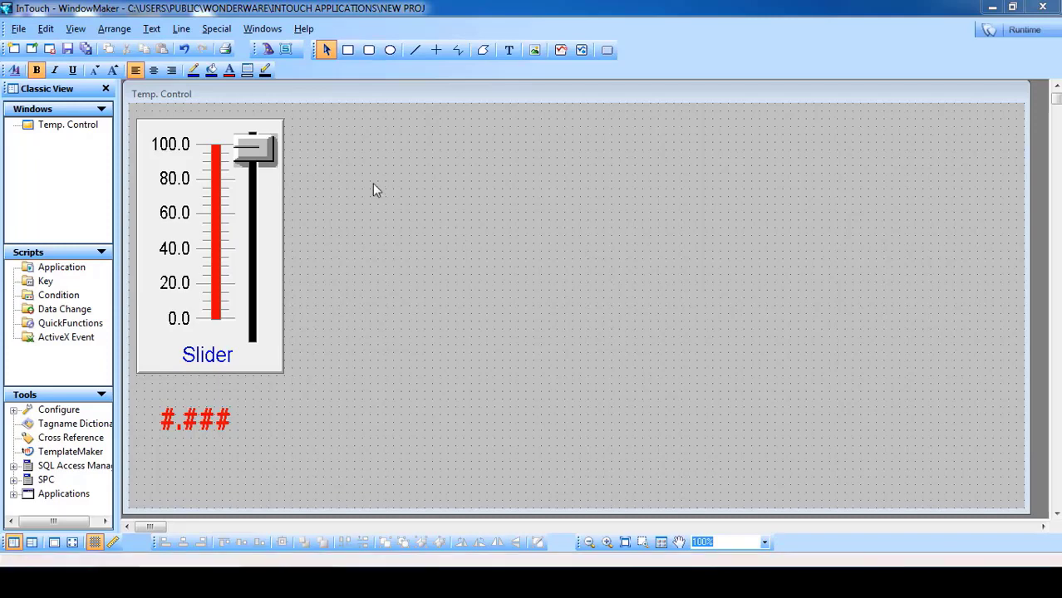
Step: Insert the cone-bottomed tank from Symbol Factory's Tanks category onto the Temp. Control window and enlarge it to about 102 by 151 px
{"action": "left_click", "coordinate": [268, 50]}
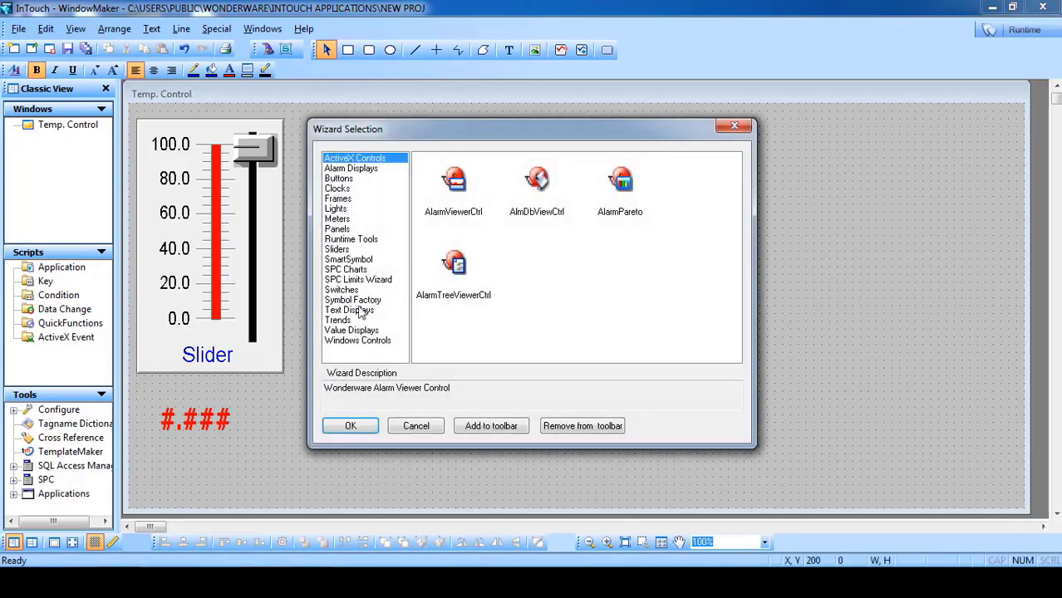
{"action": "left_click", "coordinate": [355, 301]}
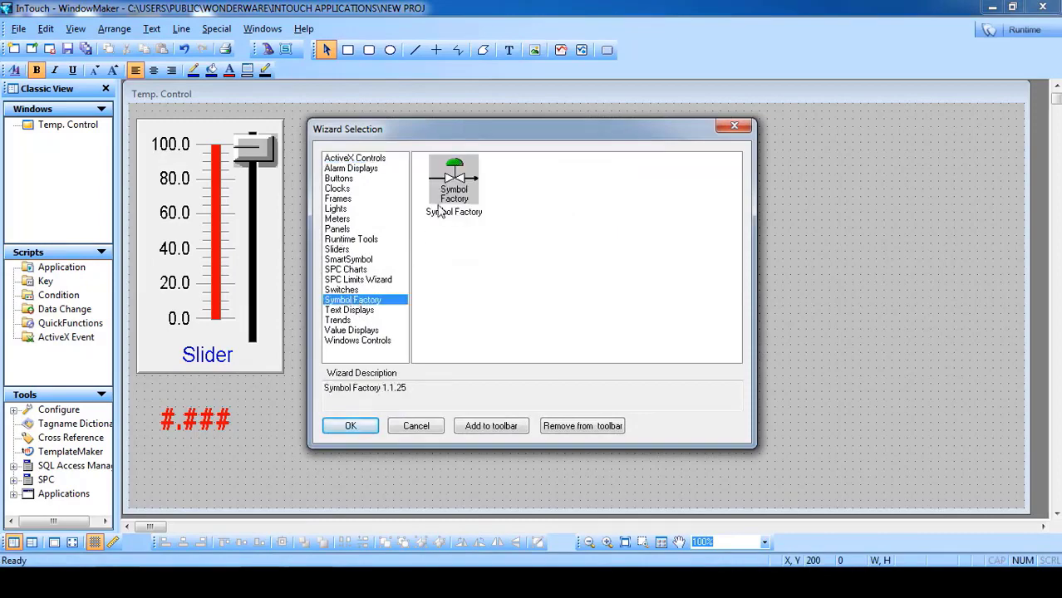
{"action": "double_click", "coordinate": [440, 210]}
{"action": "key", "text": "t"}
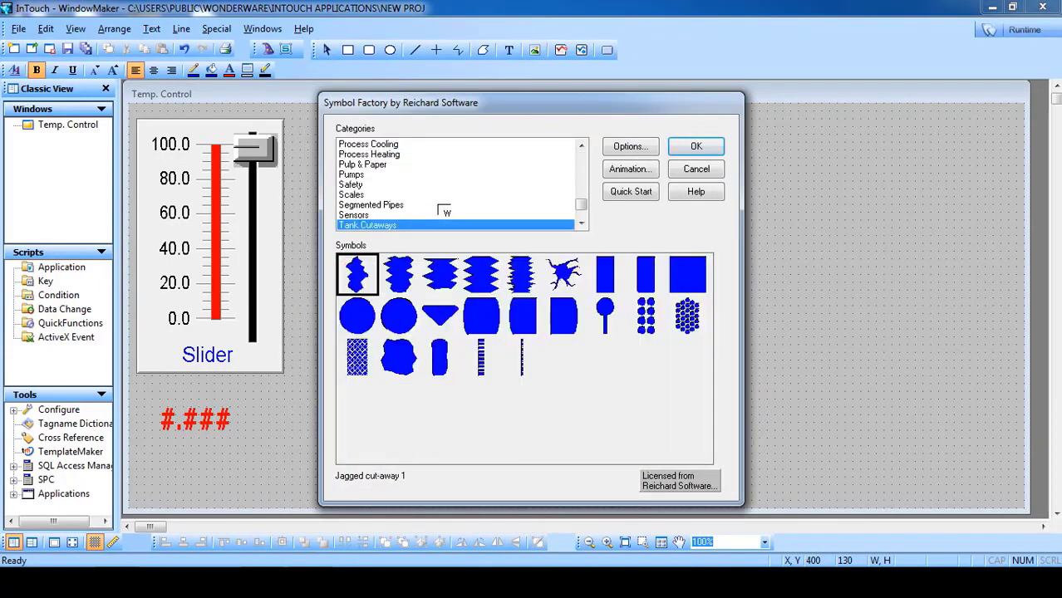
{"action": "key", "text": "t"}
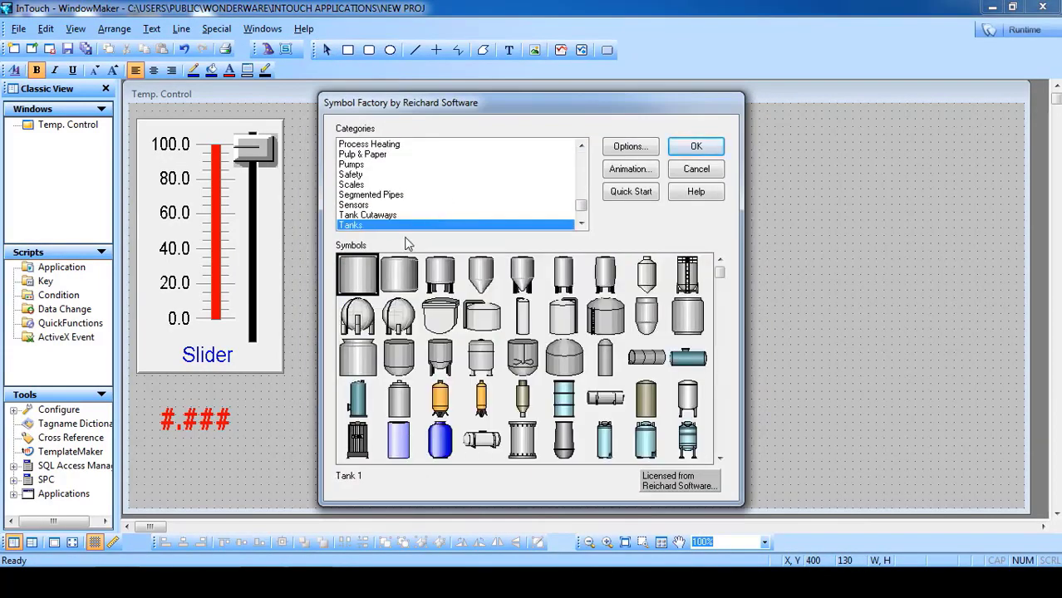
{"action": "double_click", "coordinate": [483, 286]}
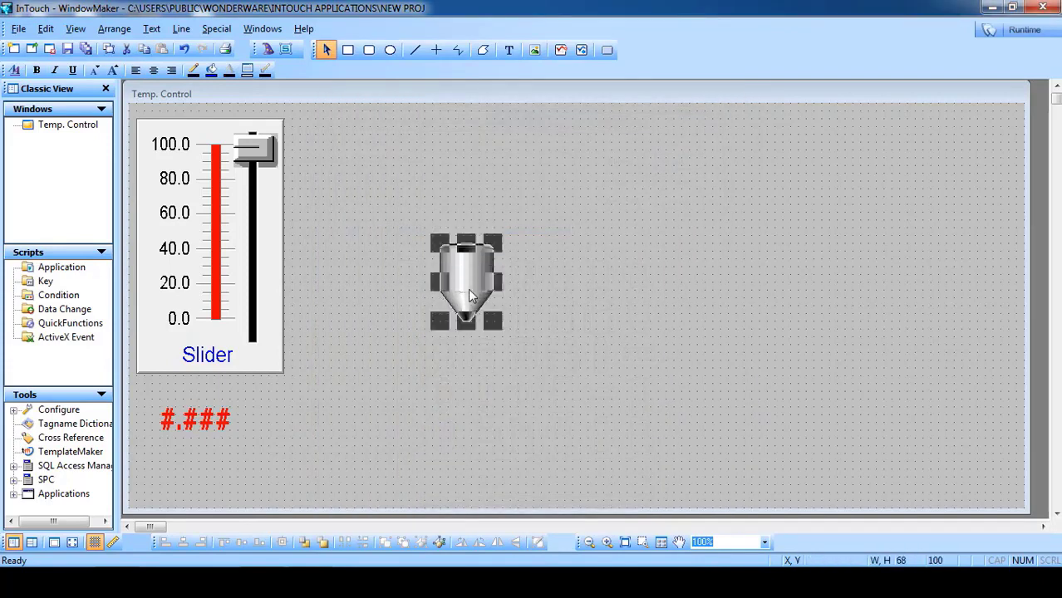
{"action": "left_click", "coordinate": [539, 369]}
{"action": "left_click", "coordinate": [455, 309]}
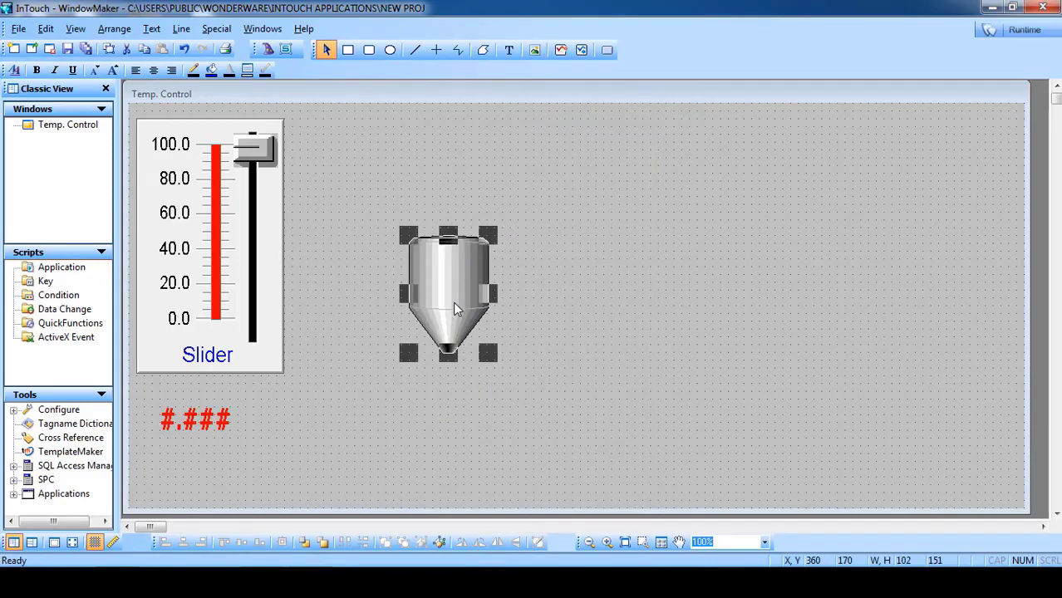
Step: Break the tank's cell so it becomes a plain symbol, and enlarge it to about 141 by 161 px
{"action": "right_click", "coordinate": [453, 302]}
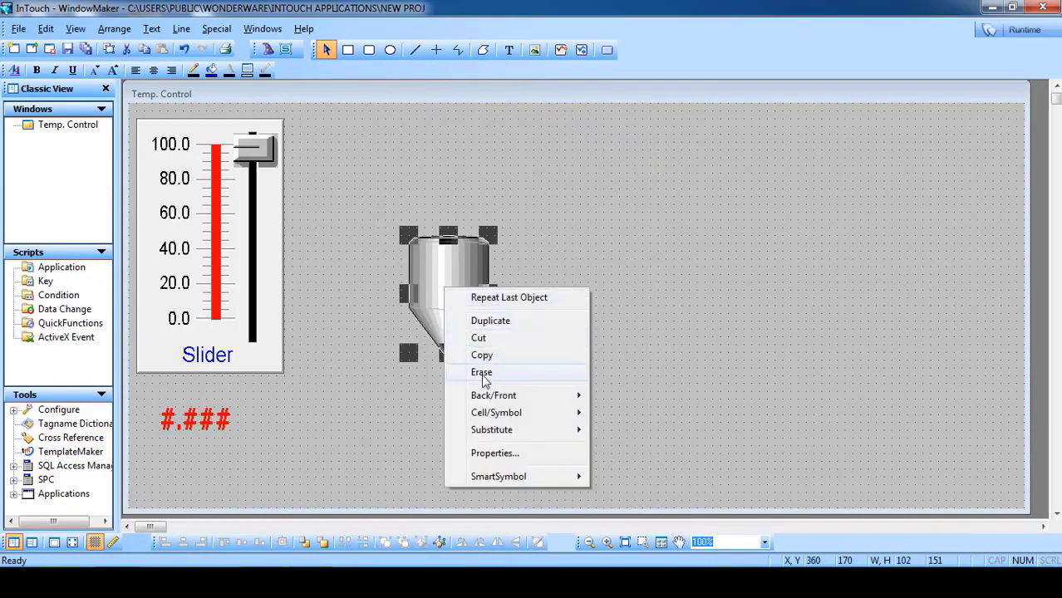
{"action": "mouse_move", "coordinate": [506, 415]}
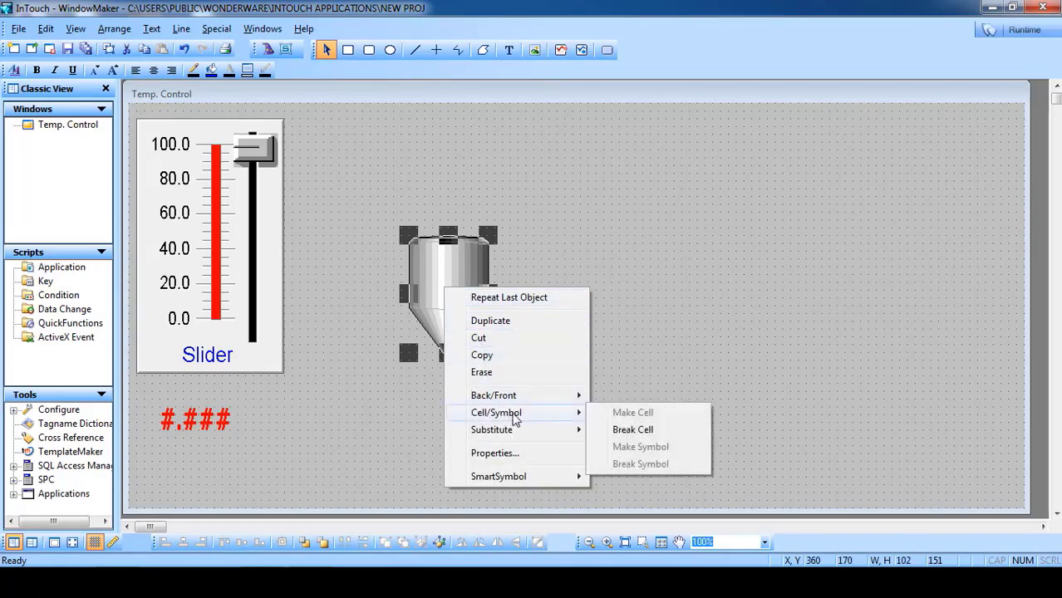
{"action": "left_click", "coordinate": [635, 430]}
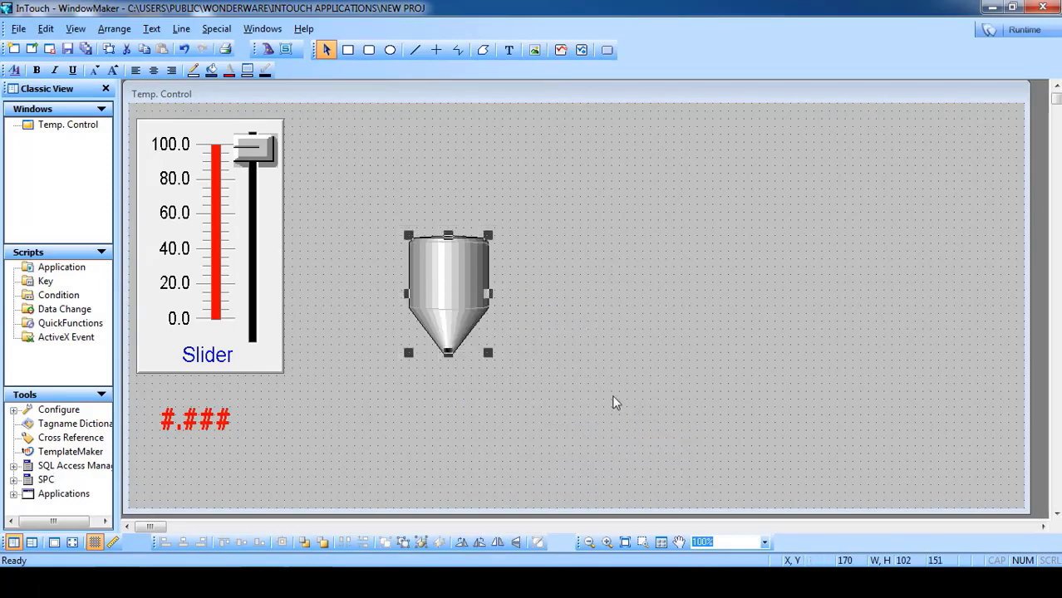
{"action": "left_click_drag", "start_coordinate": [490, 354], "coordinate": [521, 363]}
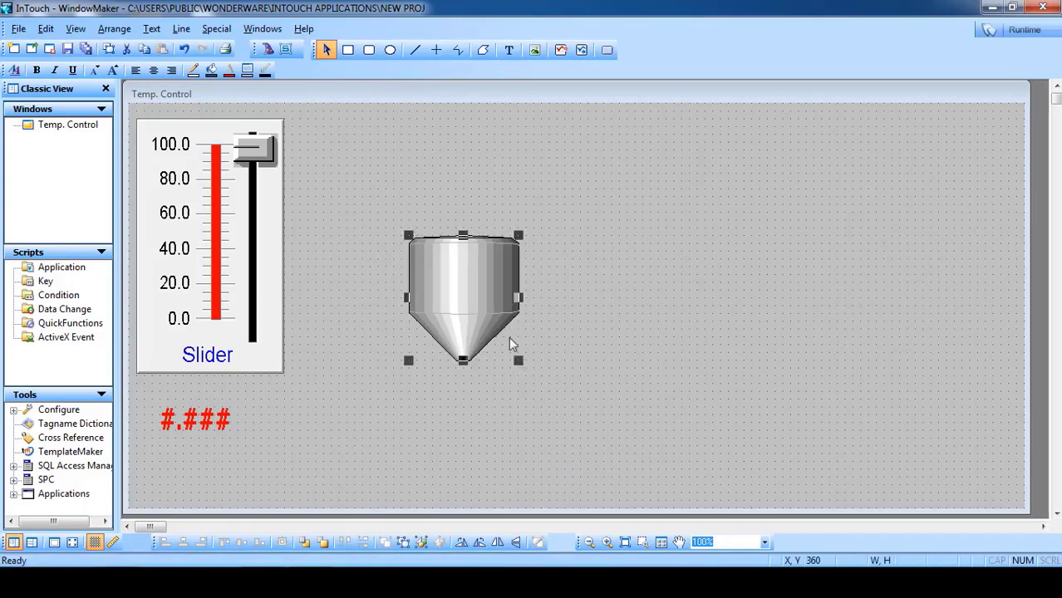
{"action": "double_click", "coordinate": [478, 307]}
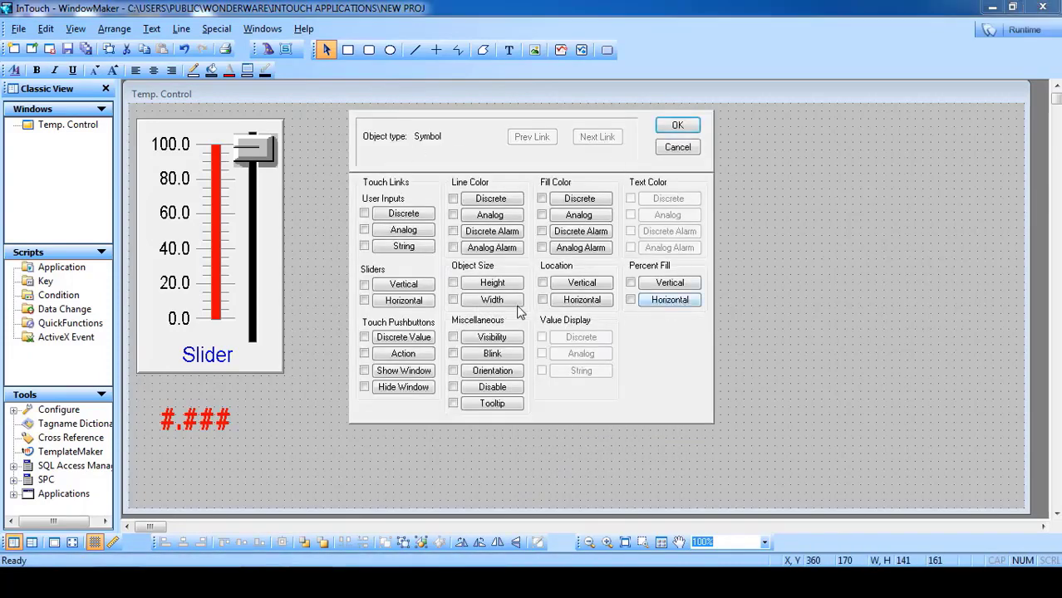
{"action": "left_click", "coordinate": [678, 147]}
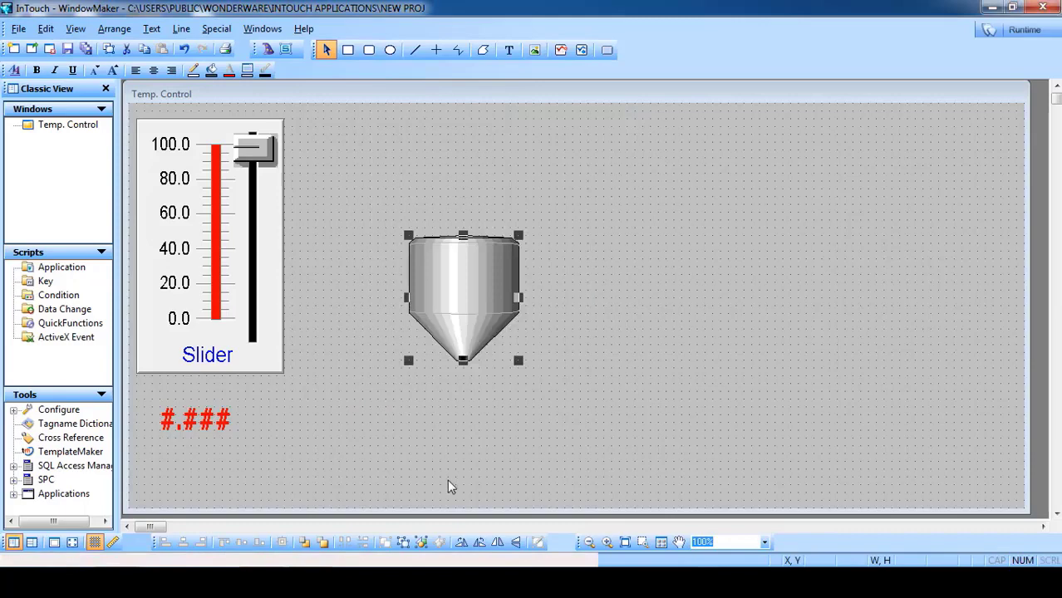
Step: Rotate the tank 180 degrees so its cone points up, and shrink it to about 111 by 131 px
{"action": "left_click", "coordinate": [479, 542]}
{"action": "left_click", "coordinate": [479, 541]}
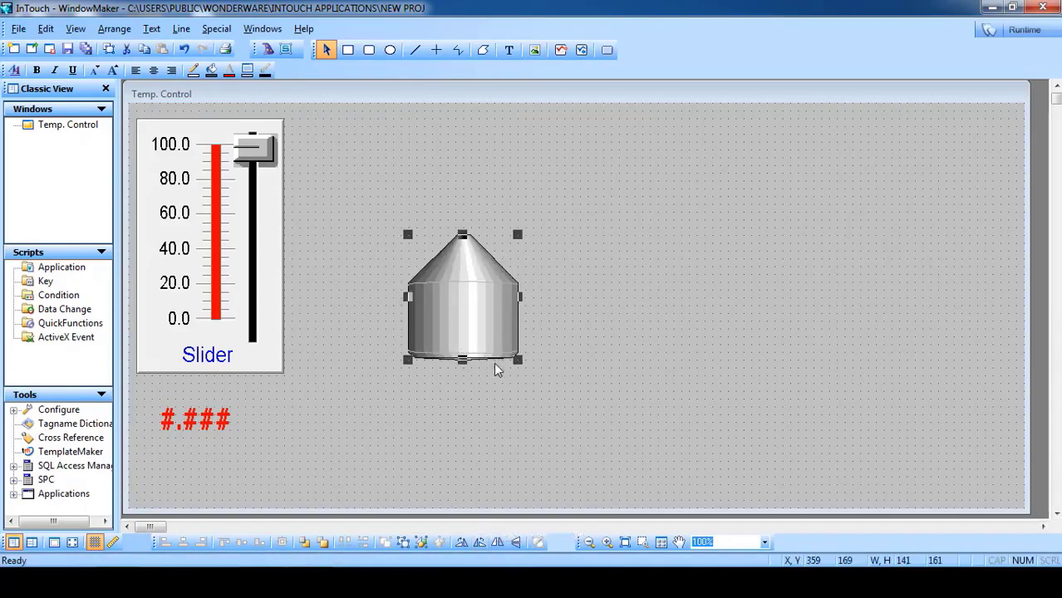
{"action": "left_click_drag", "start_coordinate": [518, 359], "coordinate": [503, 336]}
{"action": "left_click_drag", "start_coordinate": [497, 291], "coordinate": [490, 303]}
{"action": "left_click_drag", "start_coordinate": [497, 347], "coordinate": [485, 347]}
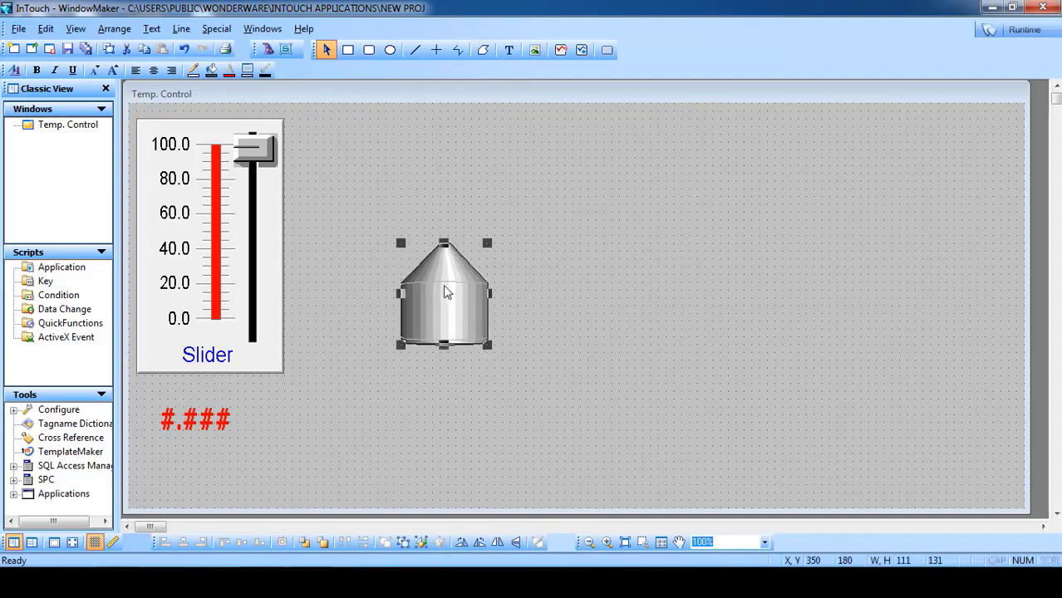
Step: Duplicate the tank, place the copy directly above the original and flip it vertically so the two cone tips meet
{"action": "right_click", "coordinate": [445, 288]}
{"action": "left_click", "coordinate": [490, 319]}
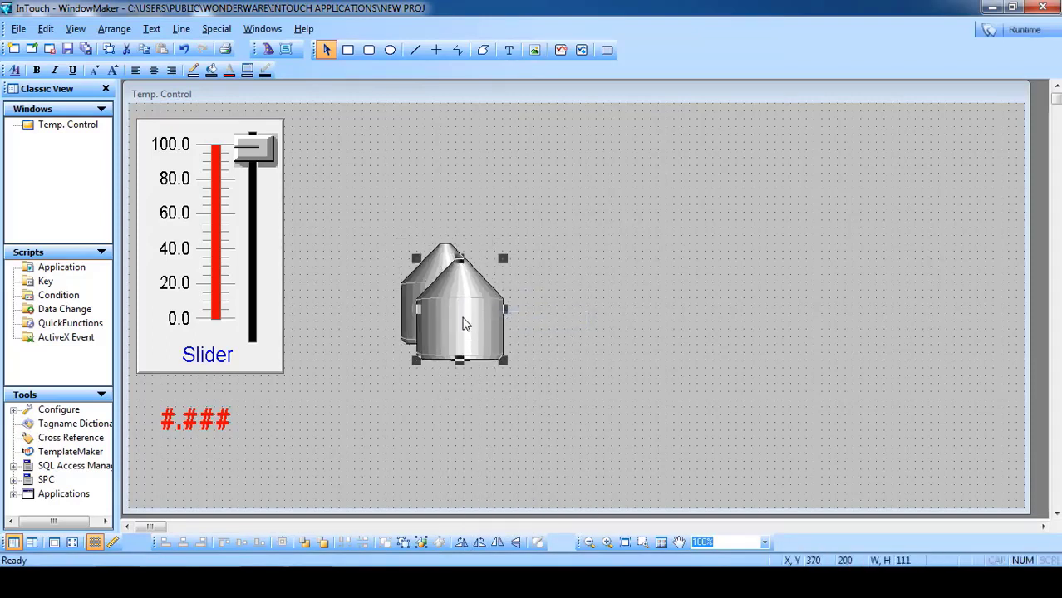
{"action": "left_click", "coordinate": [445, 236]}
{"action": "left_click_drag", "start_coordinate": [442, 216], "coordinate": [449, 205]}
{"action": "left_click", "coordinate": [515, 541]}
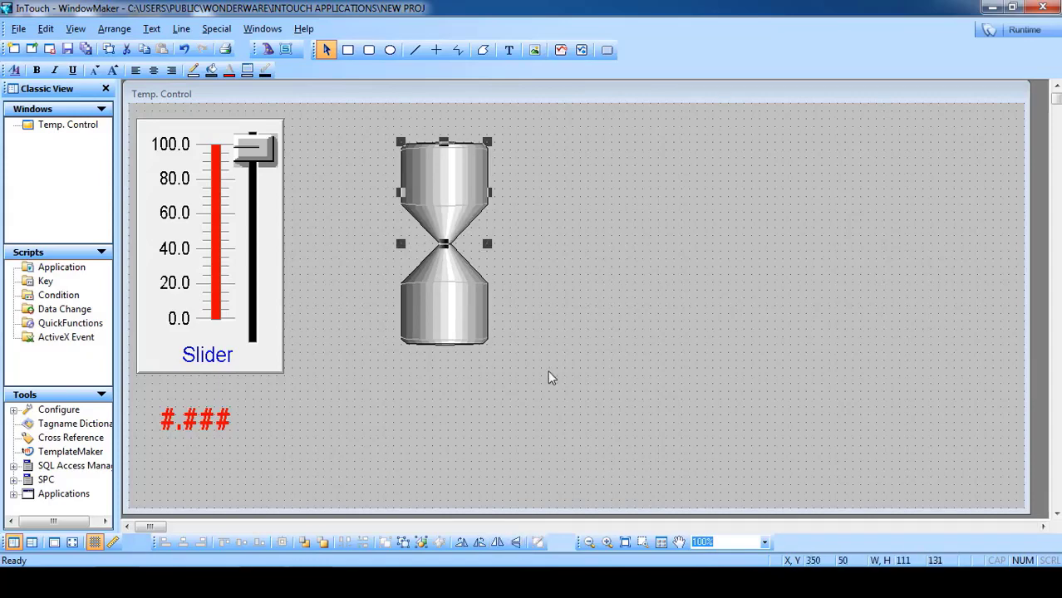
Step: Shift the flipped tank copy right to X 580 and delete it
{"action": "key", "text": "Right"}
{"action": "key", "text": "Right"}
{"action": "key", "text": "Right"}
{"action": "key", "text": "Right"}
{"action": "key", "text": "Right"}
{"action": "key", "text": "Right"}
{"action": "key", "text": "Right"}
{"action": "key", "text": "Right"}
{"action": "key", "text": "Right"}
{"action": "key", "text": "Right"}
{"action": "key", "text": "Right"}
{"action": "key", "text": "Right"}
{"action": "key", "text": "Right"}
{"action": "key", "text": "Right"}
{"action": "key", "text": "Right"}
{"action": "key", "text": "Right"}
{"action": "key", "text": "Right"}
{"action": "key", "text": "Right"}
{"action": "key", "text": "Right"}
{"action": "key", "text": "Right"}
{"action": "key", "text": "Right"}
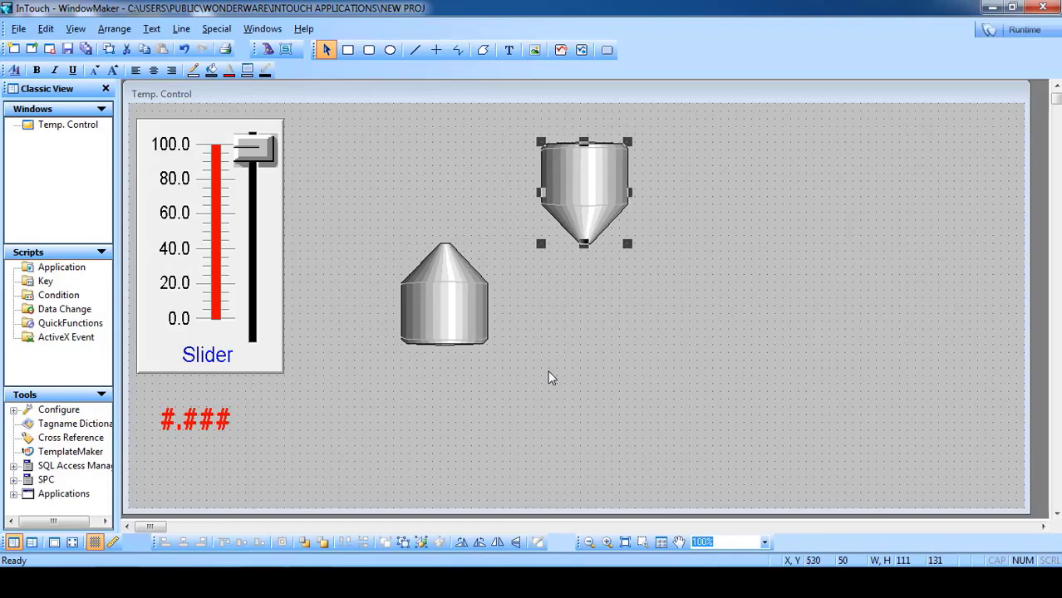
{"action": "key", "text": "Right"}
{"action": "key", "text": "Right"}
{"action": "key", "text": "Right"}
{"action": "key", "text": "Right"}
{"action": "key", "text": "Right"}
{"action": "key", "text": "Right"}
{"action": "key", "text": "Right"}
{"action": "key", "text": "Right"}
{"action": "key", "text": "Right"}
{"action": "key", "text": "Right"}
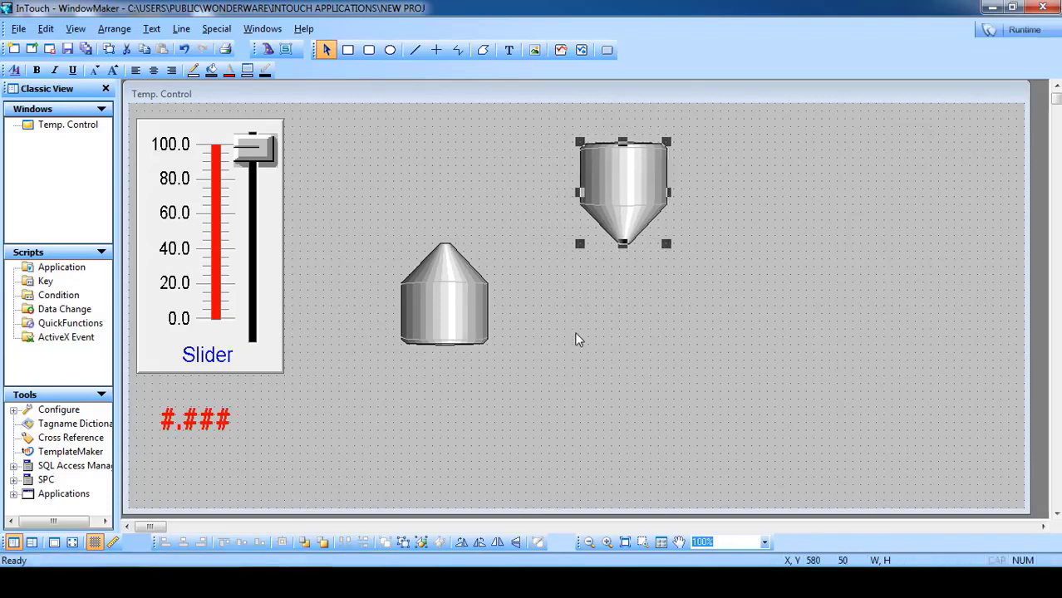
{"action": "key", "text": "Delete"}
Step: Shrink the remaining tank to about 61 by 82 px
{"action": "left_click", "coordinate": [470, 324]}
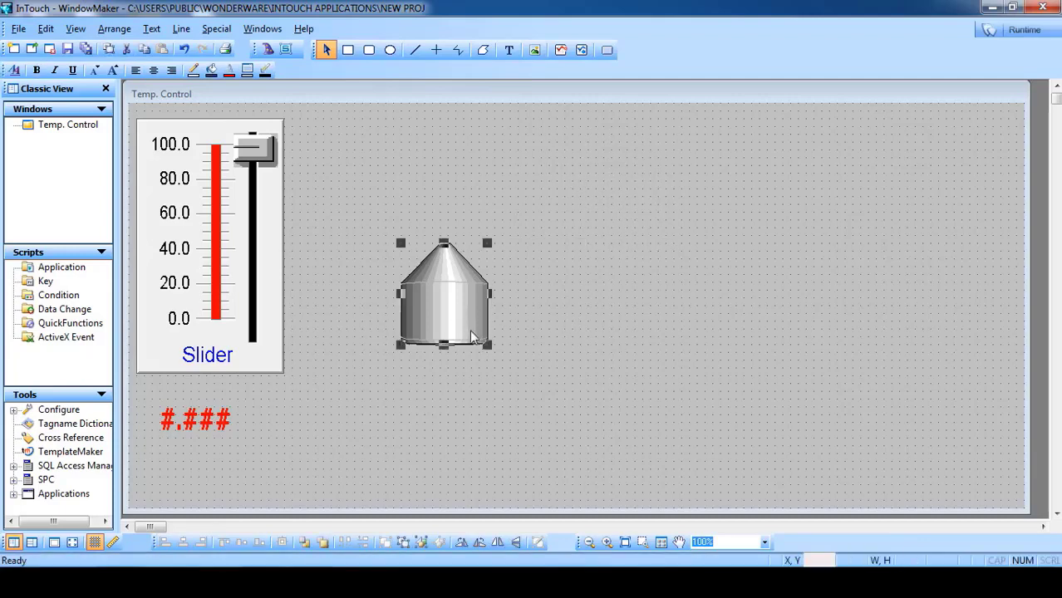
{"action": "left_click_drag", "start_coordinate": [488, 345], "coordinate": [447, 307]}
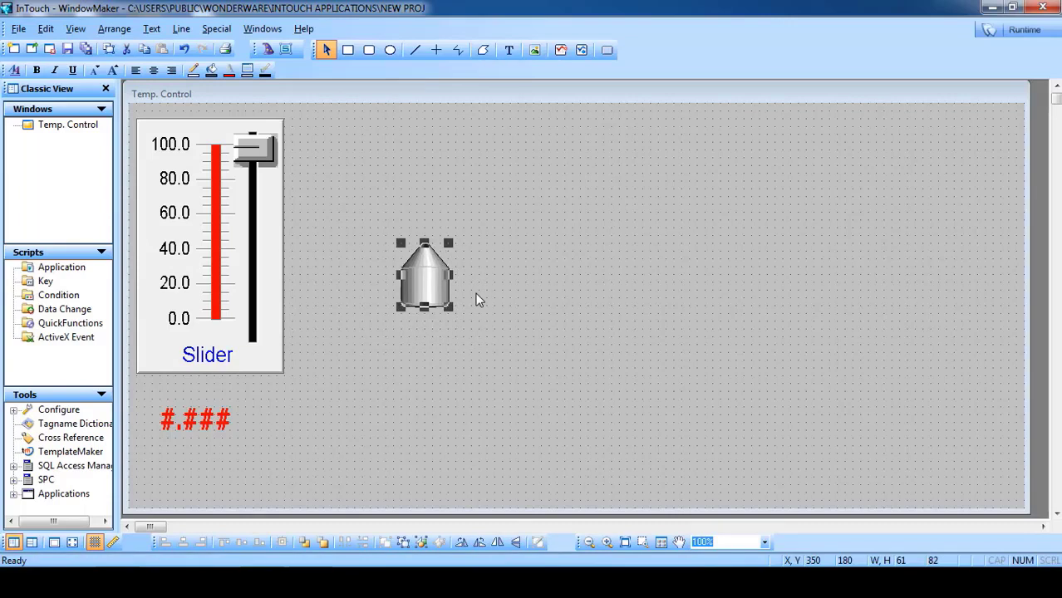
Step: Draw a vertical line about 100 px tall just right of the tank with the Polyline tool
{"action": "left_click", "coordinate": [417, 55]}
{"action": "left_click", "coordinate": [457, 51]}
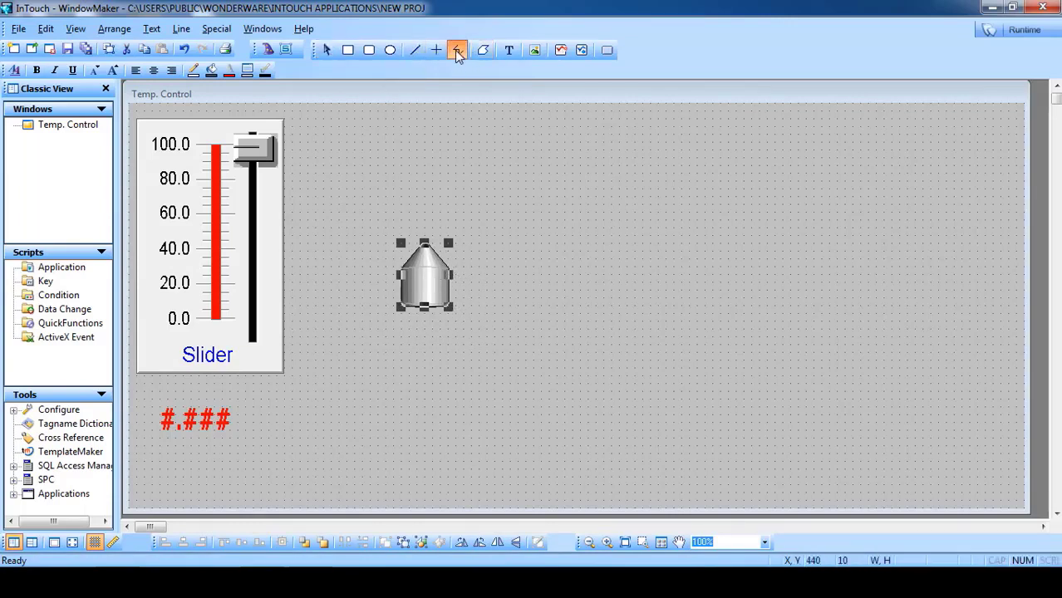
{"action": "left_click", "coordinate": [455, 306]}
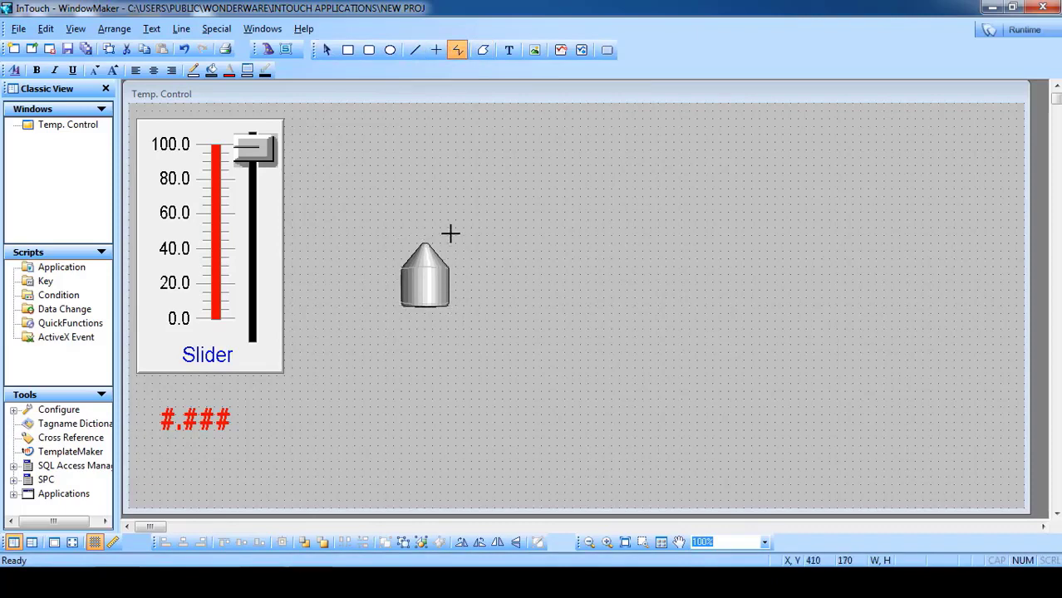
{"action": "key", "text": "Escape"}
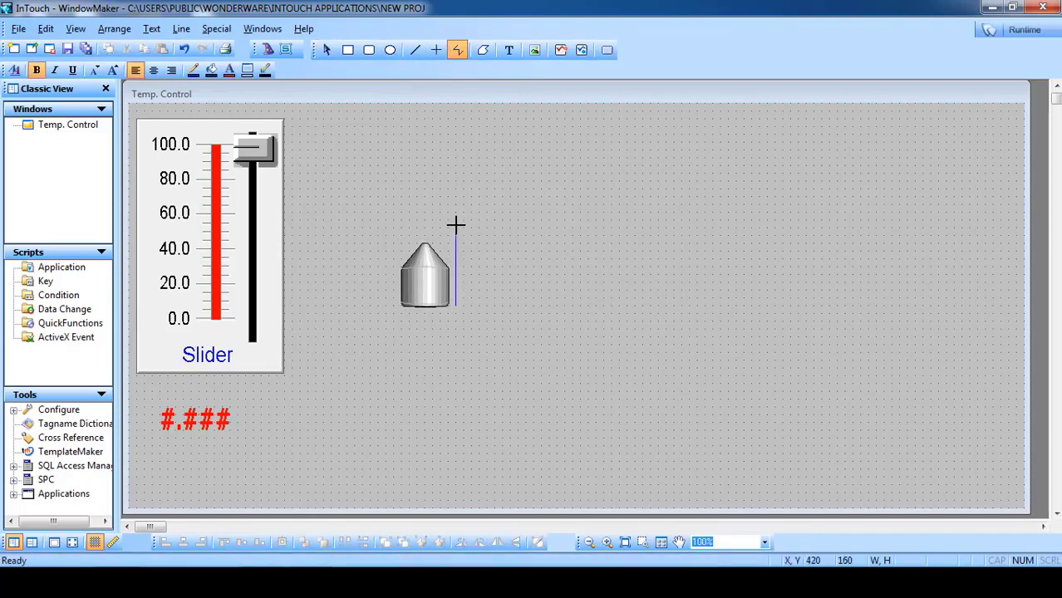
{"action": "double_click", "coordinate": [455, 227]}
Step: Move the tank right against the vertical line at X 360, and delete the line
{"action": "left_click", "coordinate": [433, 274]}
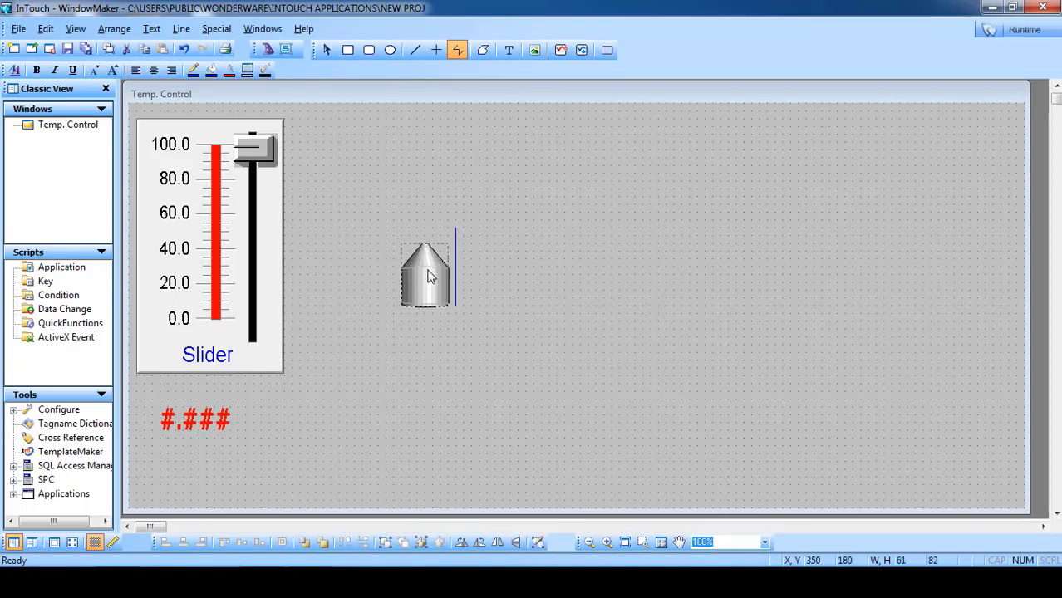
{"action": "left_click_drag", "start_coordinate": [431, 275], "coordinate": [432, 276]}
{"action": "left_click", "coordinate": [455, 231]}
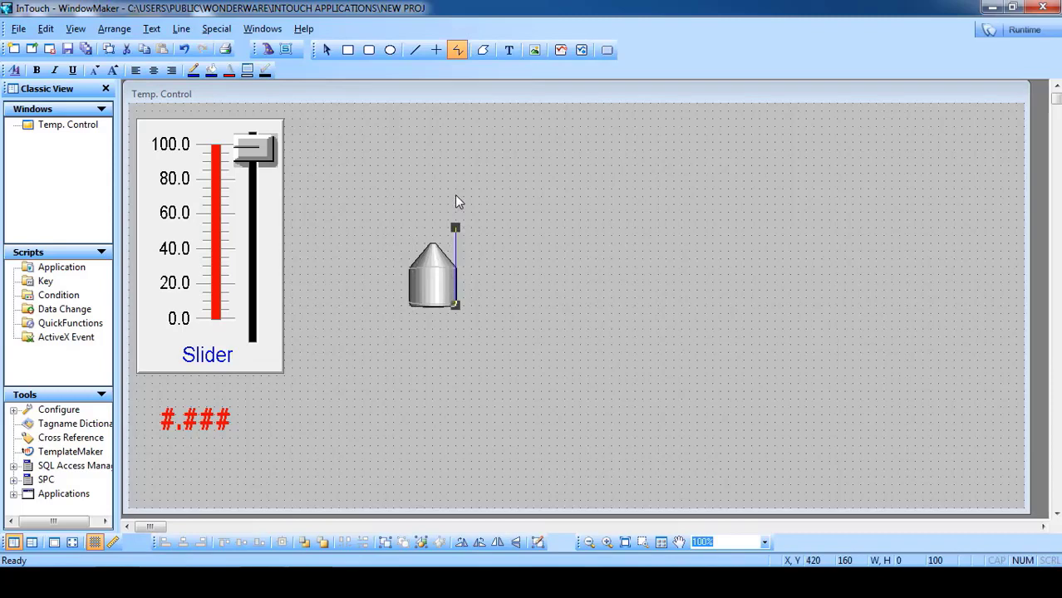
{"action": "key", "text": "Delete"}
Step: Draw a stepped polyline from the tank's lower right corner going up, right, down and right, about 200 by 130 px overall
{"action": "left_click", "coordinate": [462, 50]}
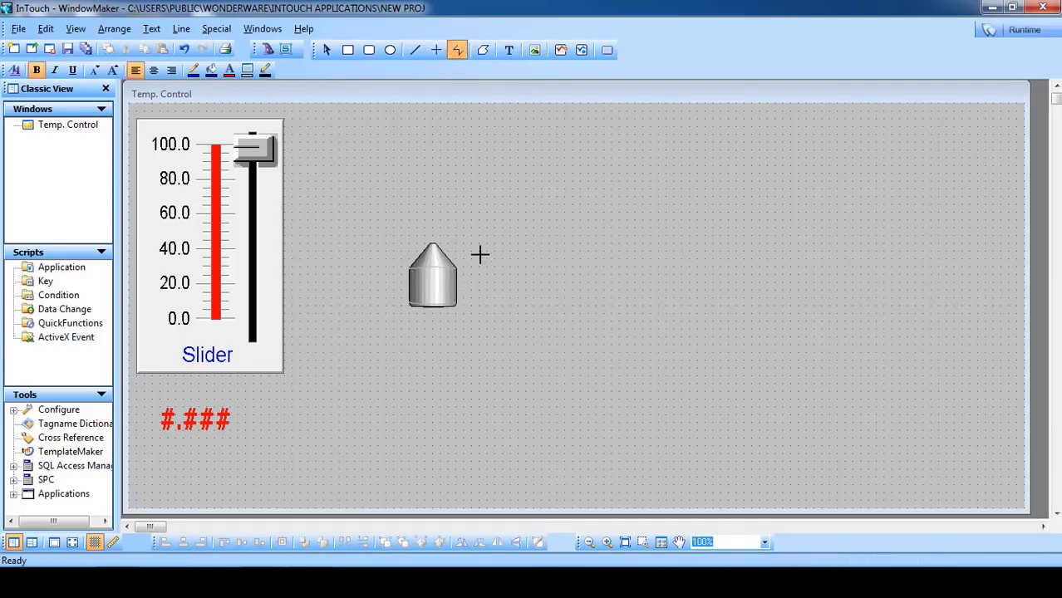
{"action": "left_click", "coordinate": [456, 306]}
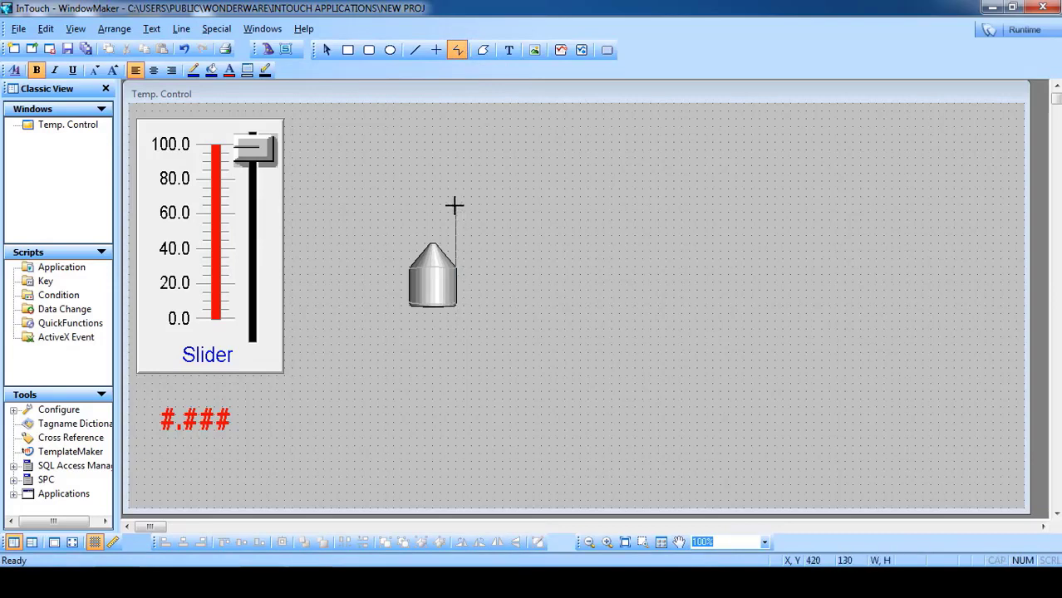
{"action": "left_click", "coordinate": [455, 204]}
{"action": "left_click", "coordinate": [517, 204]}
{"action": "left_click", "coordinate": [517, 305]}
{"action": "double_click", "coordinate": [611, 305]}
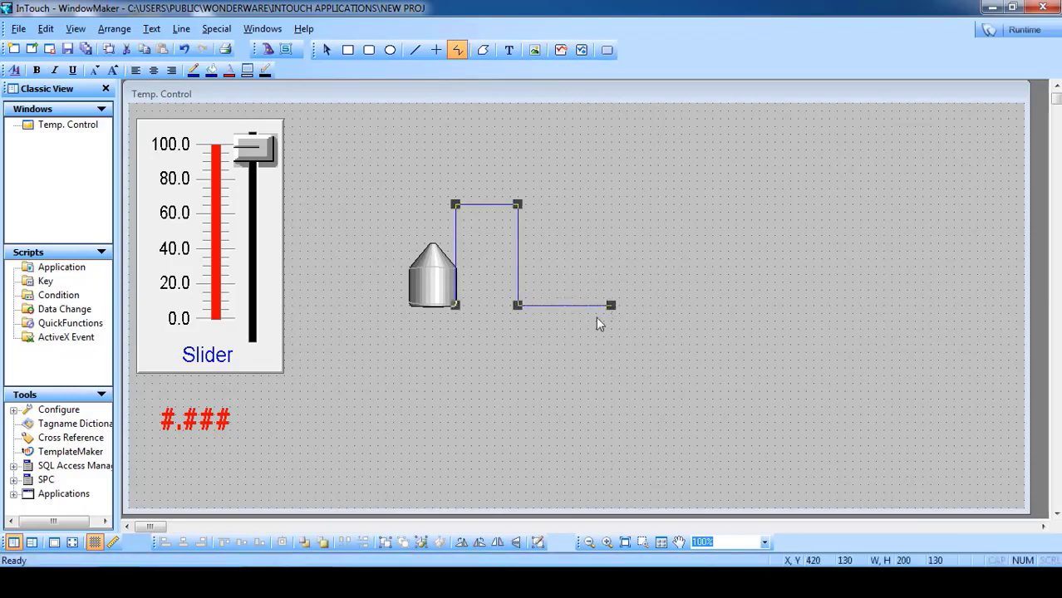
{"action": "left_click", "coordinate": [541, 350]}
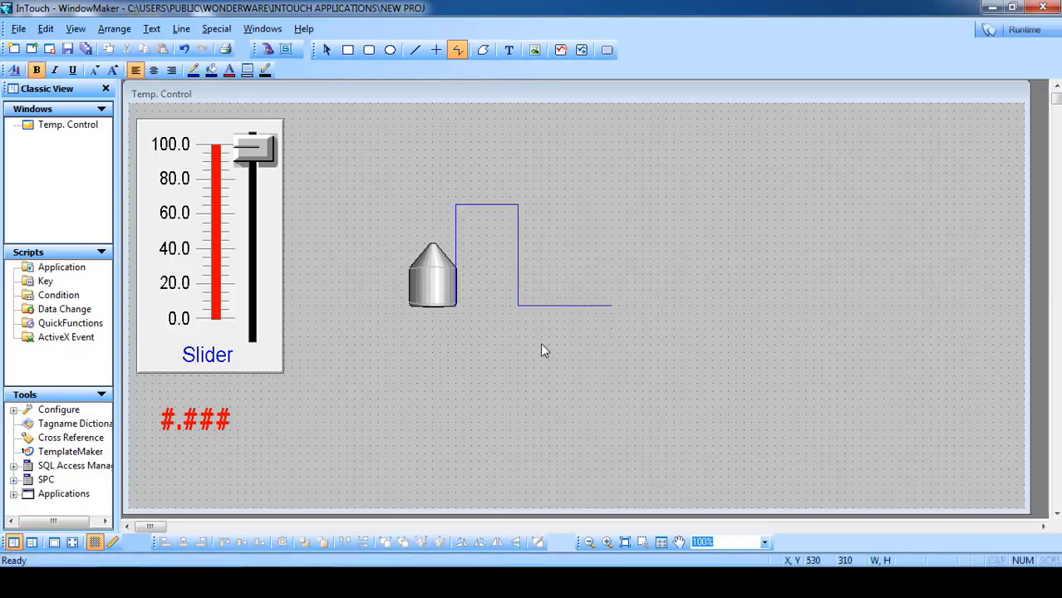
Step: Duplicate the tank three times and arrange the copies side by side below the original
{"action": "left_click", "coordinate": [431, 287]}
{"action": "right_click", "coordinate": [431, 288]}
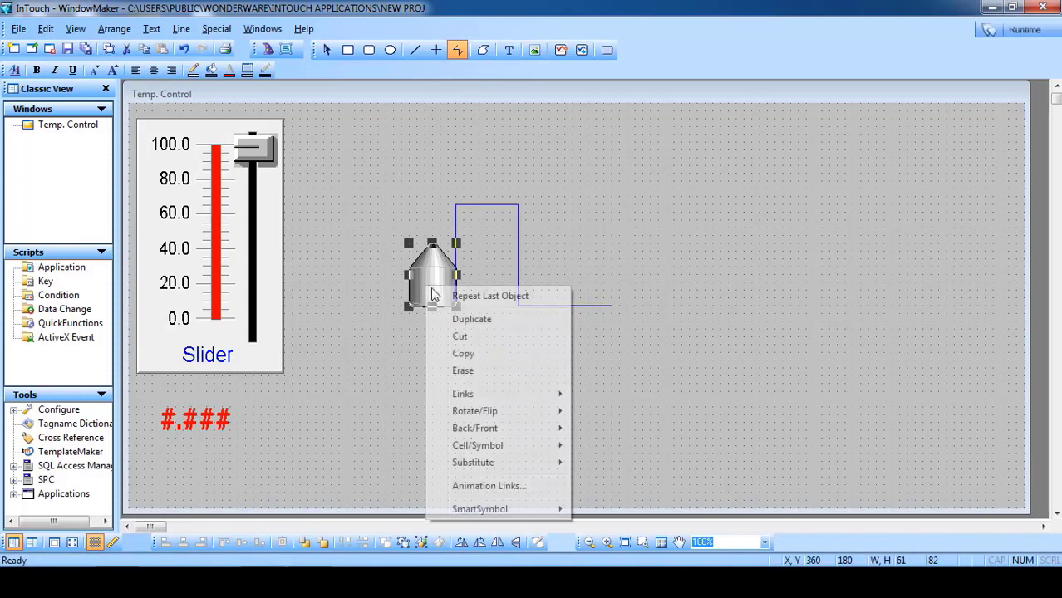
{"action": "left_click", "coordinate": [469, 320]}
{"action": "left_click_drag", "start_coordinate": [455, 300], "coordinate": [432, 404]}
{"action": "right_click", "coordinate": [350, 419]}
{"action": "left_click", "coordinate": [395, 213]}
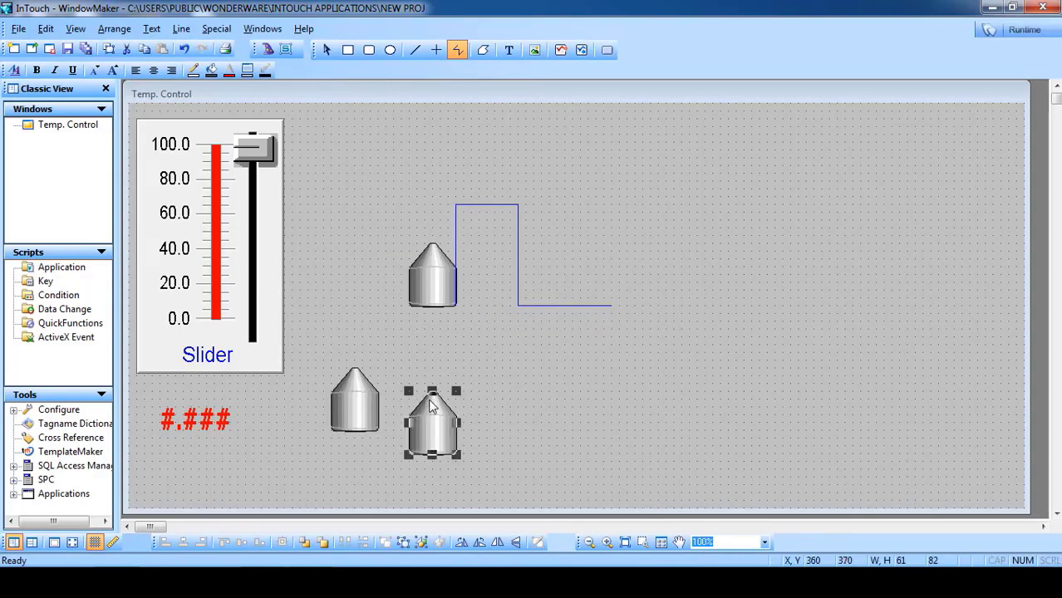
{"action": "right_click", "coordinate": [429, 434]}
{"action": "left_click", "coordinate": [469, 218]}
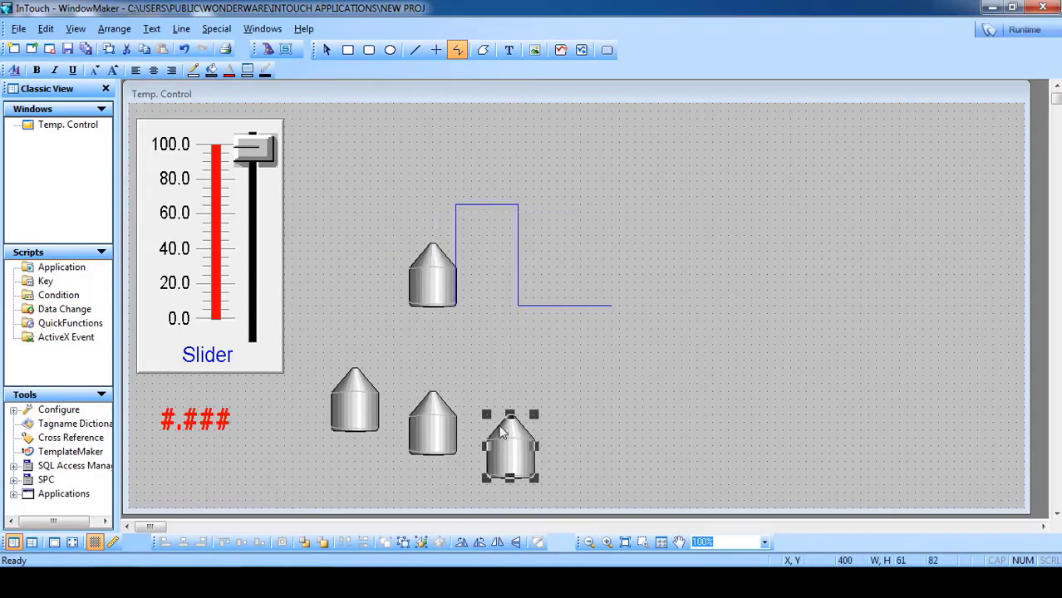
{"action": "left_click_drag", "start_coordinate": [506, 446], "coordinate": [491, 434]}
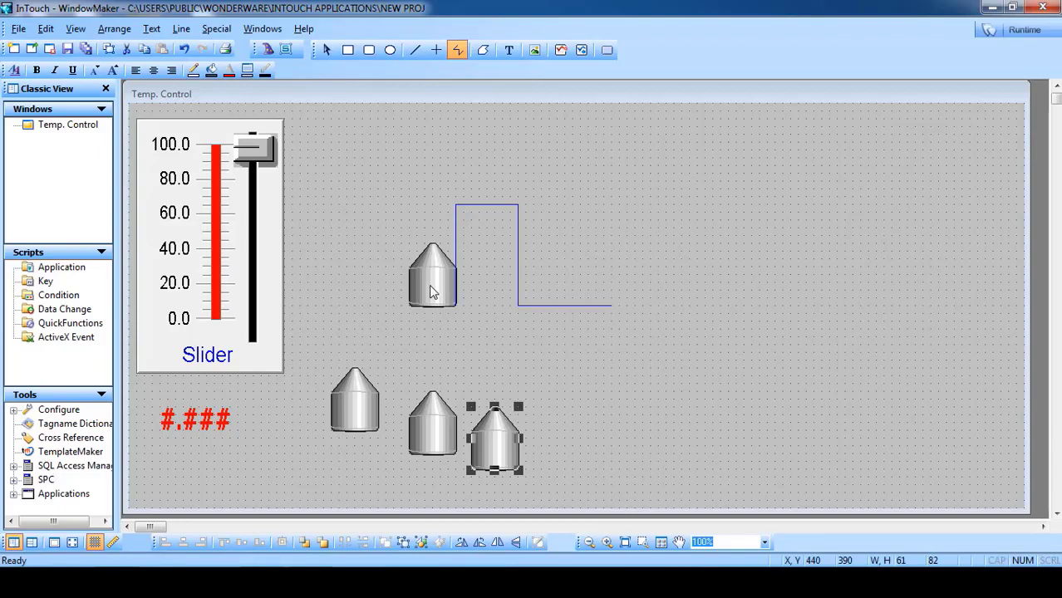
Step: Set the slider's tagname to a1 in its wizard settings
{"action": "left_click", "coordinate": [201, 249]}
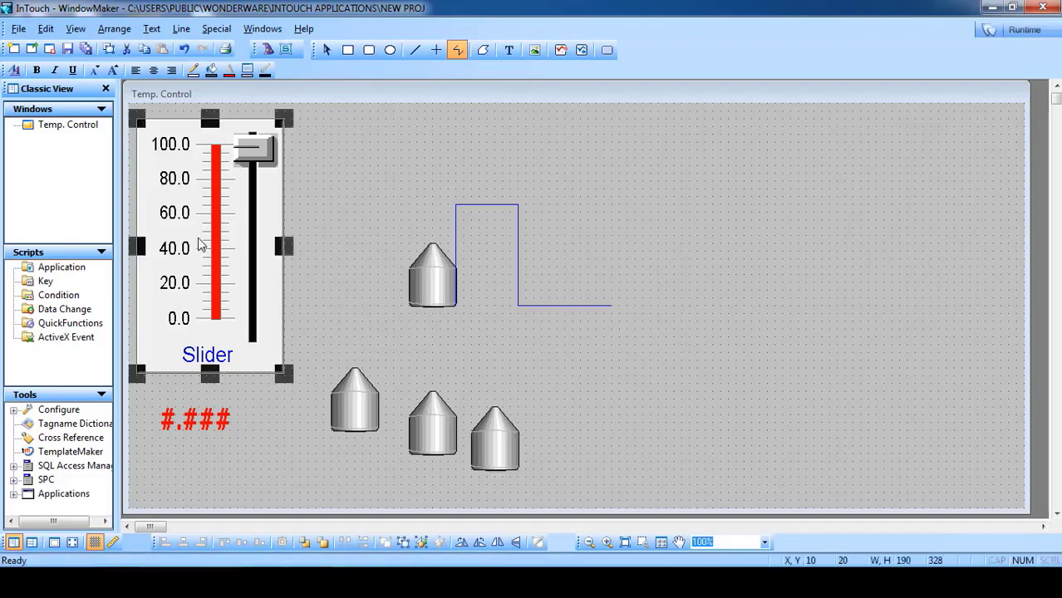
{"action": "double_click", "coordinate": [187, 254]}
{"action": "type", "text": "a1"}
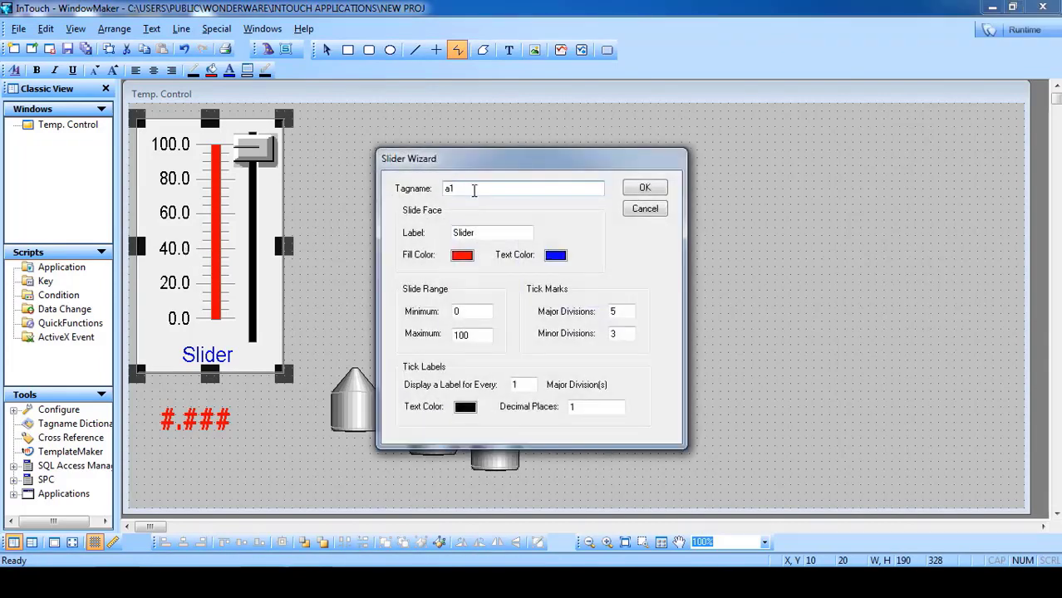
{"action": "left_click", "coordinate": [655, 196]}
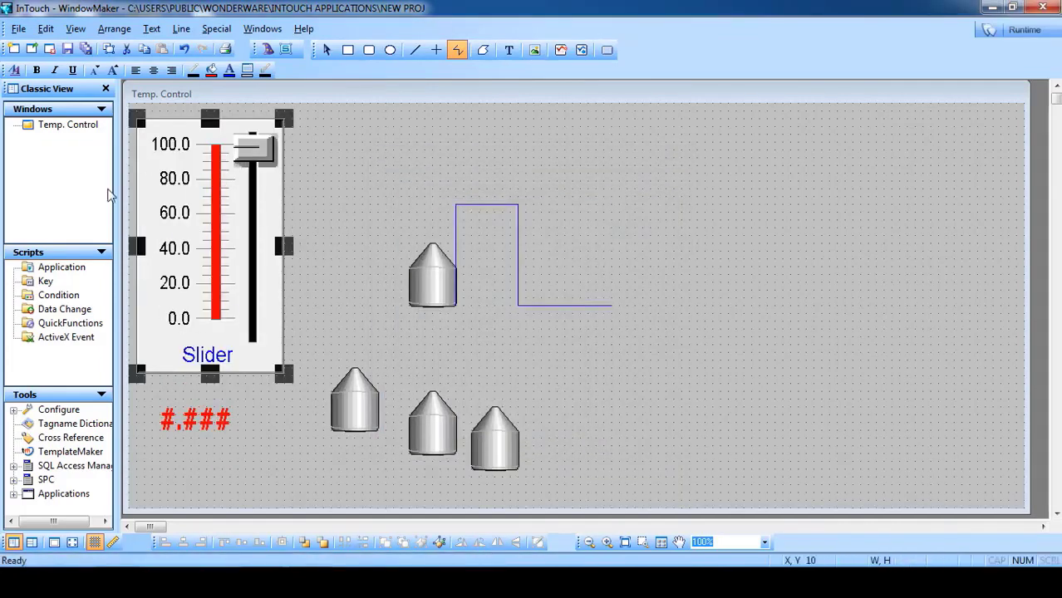
Step: Move the upper tank straight up along the polyline's first vertical segment to Y 50
{"action": "left_click", "coordinate": [428, 284]}
{"action": "key", "text": "Up"}
{"action": "key", "text": "Up"}
{"action": "key", "text": "Up"}
{"action": "key", "text": "Up"}
{"action": "key", "text": "Up"}
{"action": "key", "text": "Up"}
{"action": "key", "text": "Up"}
{"action": "key", "text": "Up"}
{"action": "key", "text": "Up"}
{"action": "key", "text": "Up"}
{"action": "key", "text": "Up"}
{"action": "key", "text": "Up"}
{"action": "key", "text": "Up"}
{"action": "key", "text": "Up"}
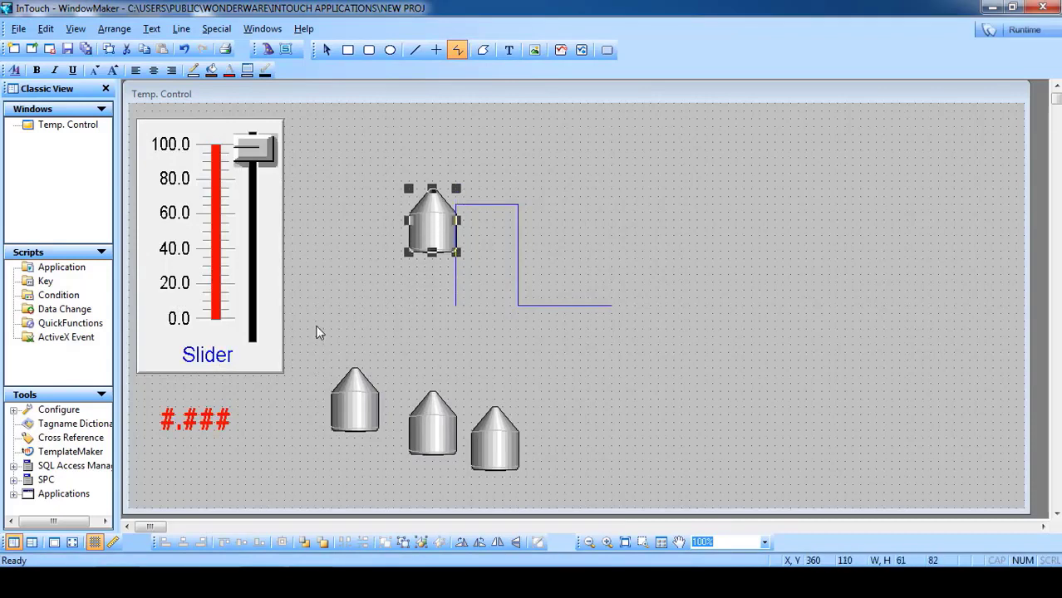
{"action": "key", "text": "Down"}
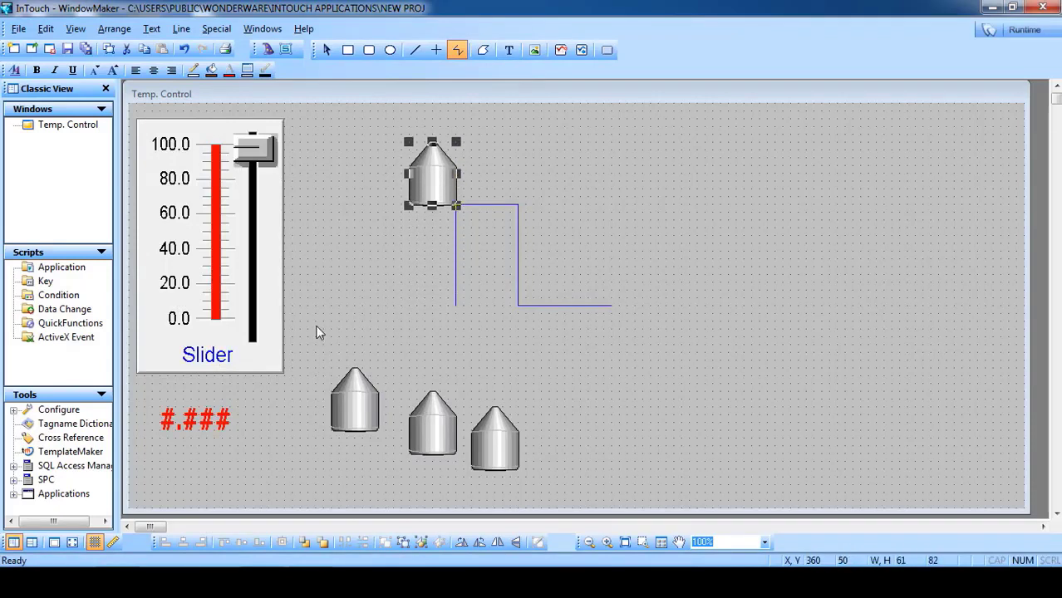
Step: Move the tank right along the polyline's top segment to X 500
{"action": "key", "text": "Right"}
{"action": "key", "text": "Right"}
{"action": "key", "text": "Right"}
{"action": "key", "text": "Right"}
{"action": "key", "text": "Right"}
{"action": "key", "text": "Right"}
{"action": "key", "text": "Right"}
{"action": "key", "text": "Right"}
{"action": "key", "text": "Right"}
{"action": "key", "text": "Right"}
{"action": "key", "text": "Right"}
{"action": "key", "text": "Right"}
{"action": "key", "text": "Right"}
{"action": "key", "text": "Right"}
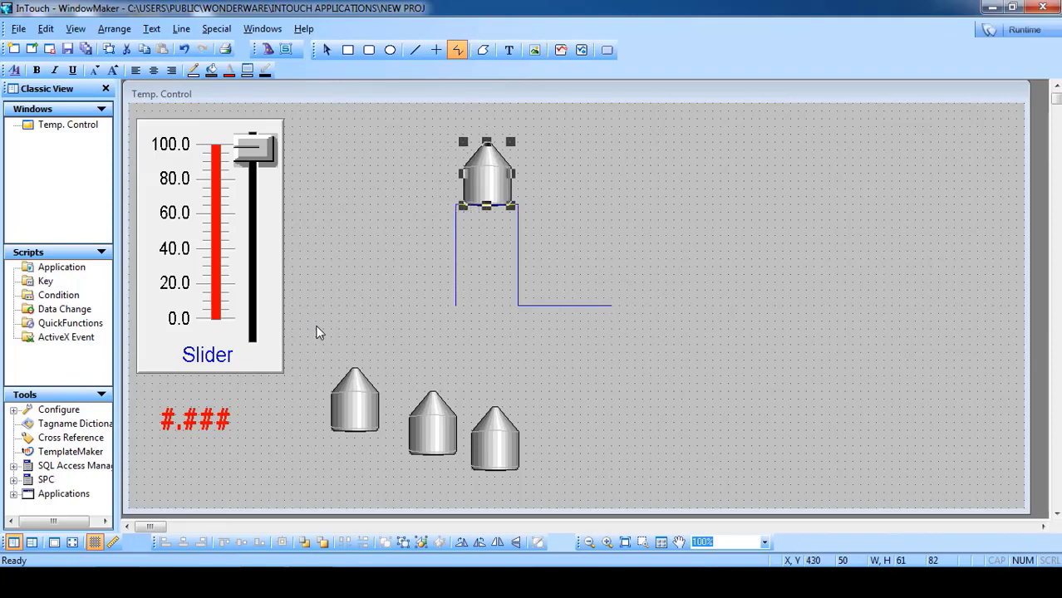
Step: Move the tank down along the polyline's second vertical segment to Y 180
{"action": "key", "text": "Down"}
{"action": "key", "text": "Down"}
{"action": "key", "text": "Down"}
{"action": "key", "text": "Down"}
{"action": "key", "text": "Down"}
{"action": "key", "text": "Down"}
{"action": "key", "text": "Down"}
{"action": "key", "text": "Down"}
{"action": "key", "text": "Down"}
{"action": "key", "text": "Down"}
{"action": "key", "text": "Down"}
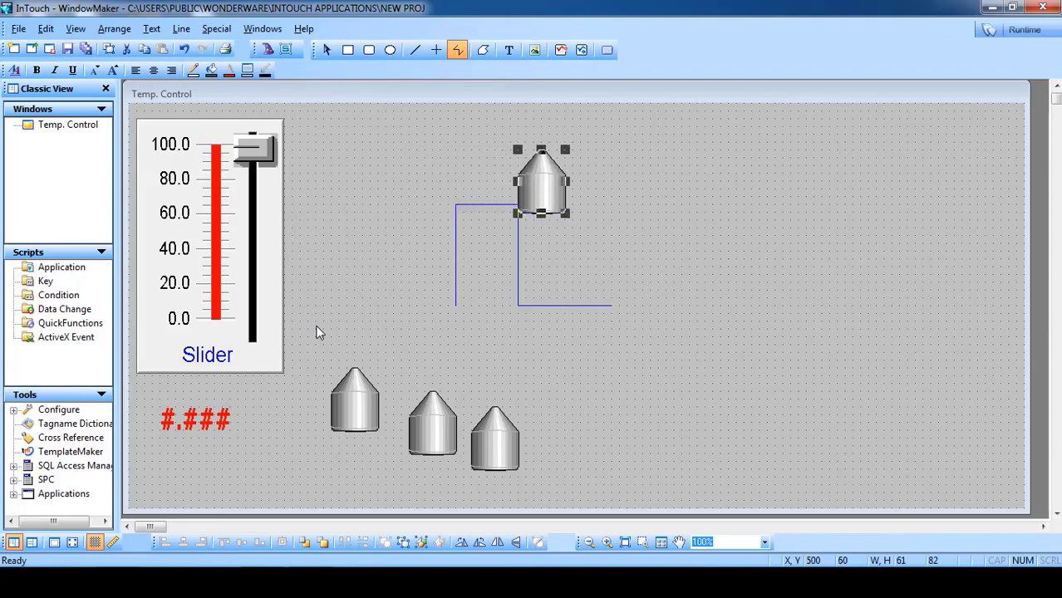
{"action": "key", "text": "Down"}
{"action": "key", "text": "Down"}
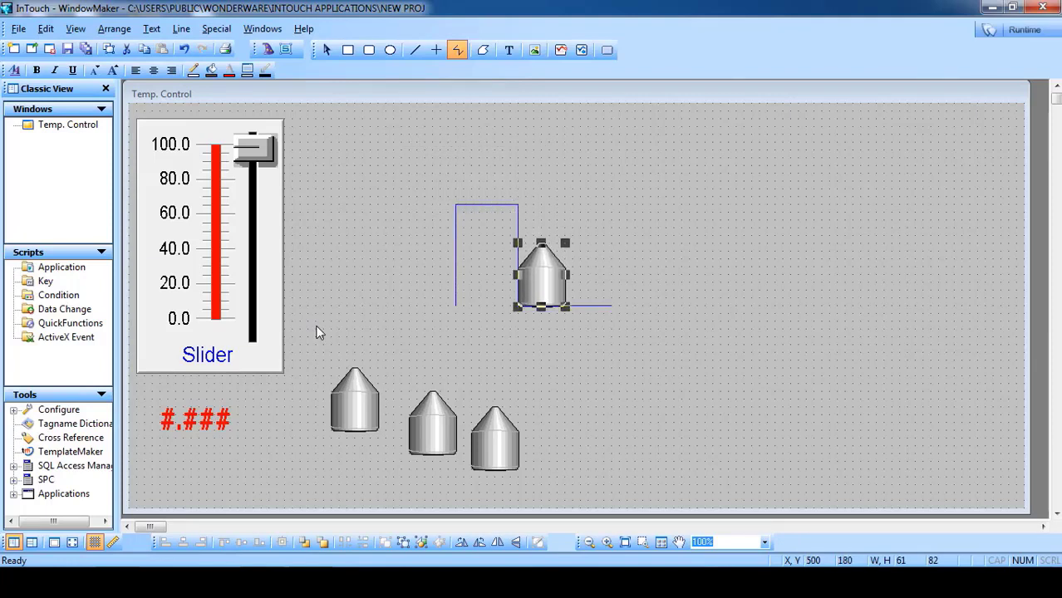
Step: Move the tank right along the polyline's last horizontal segment to its end at X 560
{"action": "key", "text": "Right"}
{"action": "key", "text": "Right"}
{"action": "key", "text": "Right"}
{"action": "key", "text": "Right"}
{"action": "key", "text": "Right"}
{"action": "key", "text": "Right"}
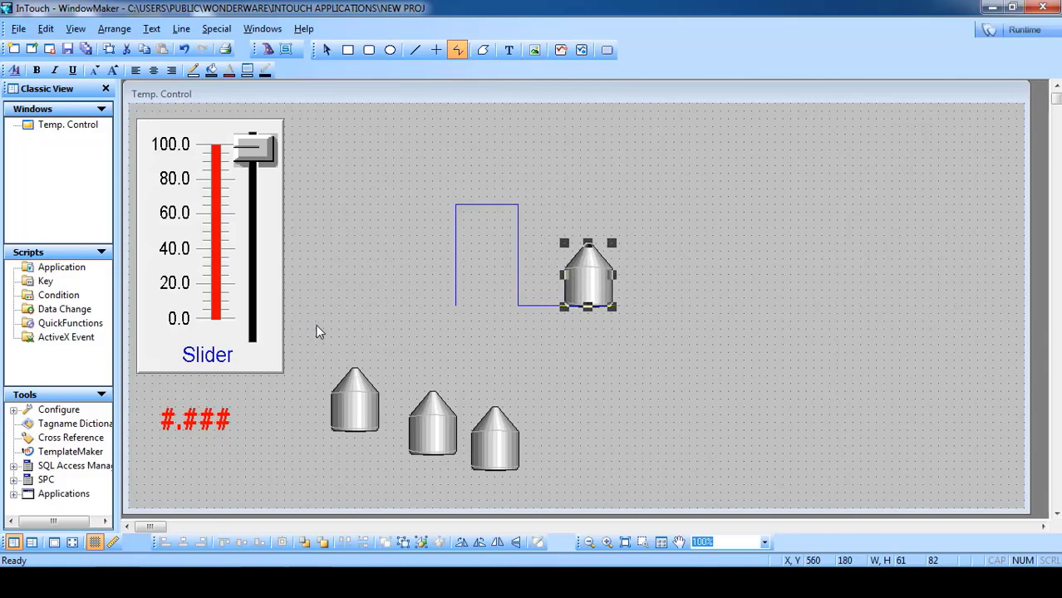
Step: Move the tank back left along the lower horizontal segment to X 500
{"action": "key", "text": "Left"}
{"action": "key", "text": "Left"}
{"action": "key", "text": "Left"}
{"action": "key", "text": "Left"}
{"action": "key", "text": "Left"}
{"action": "key", "text": "Left"}
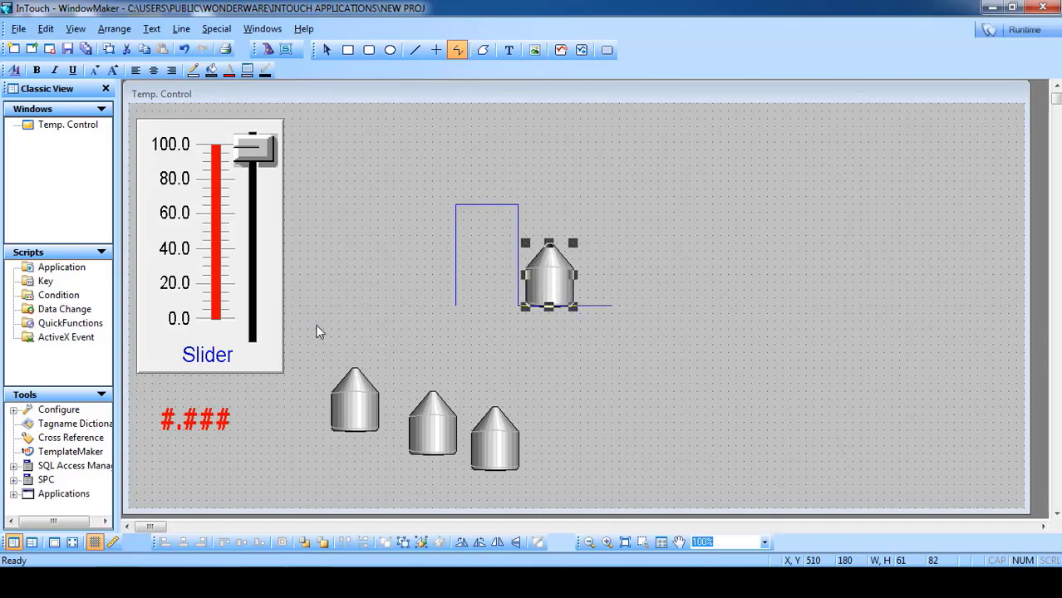
Step: Move the tank back up along the second vertical segment to Y 50
{"action": "key", "text": "Up"}
{"action": "key", "text": "Up"}
{"action": "key", "text": "Up"}
{"action": "key", "text": "Up"}
{"action": "key", "text": "Up"}
{"action": "key", "text": "Up"}
{"action": "key", "text": "Up"}
{"action": "key", "text": "Up"}
{"action": "key", "text": "Up"}
{"action": "key", "text": "Up"}
{"action": "key", "text": "Up"}
{"action": "key", "text": "Up"}
{"action": "key", "text": "Up"}
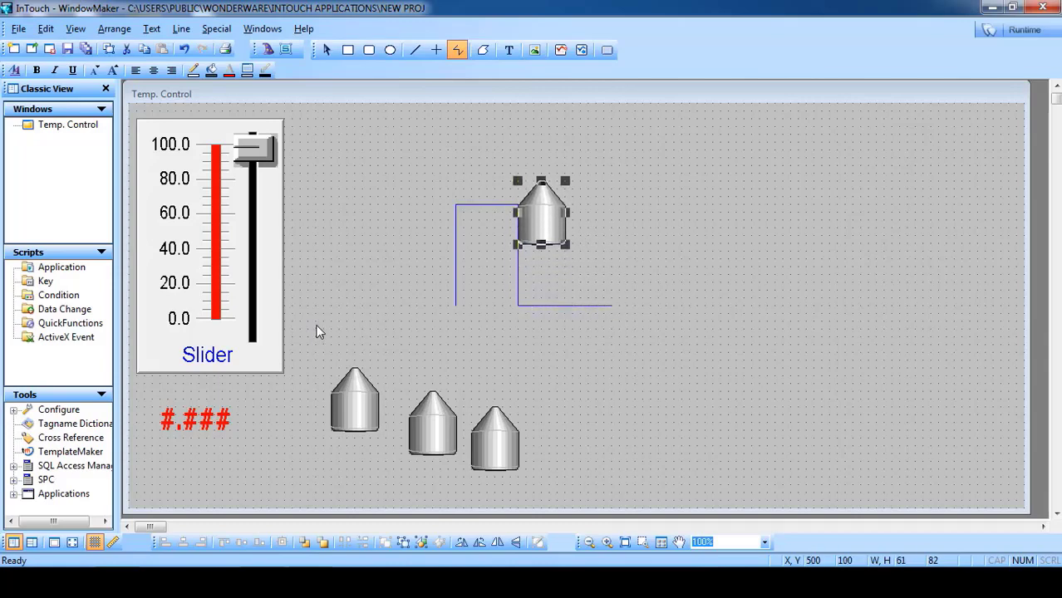
Step: Move the tank back left along the top segment to X 360
{"action": "key", "text": "Left"}
{"action": "key", "text": "Left"}
{"action": "key", "text": "Left"}
{"action": "key", "text": "Left"}
{"action": "key", "text": "Left"}
{"action": "key", "text": "Left"}
{"action": "key", "text": "Left"}
{"action": "key", "text": "Left"}
{"action": "key", "text": "Left"}
{"action": "key", "text": "Left"}
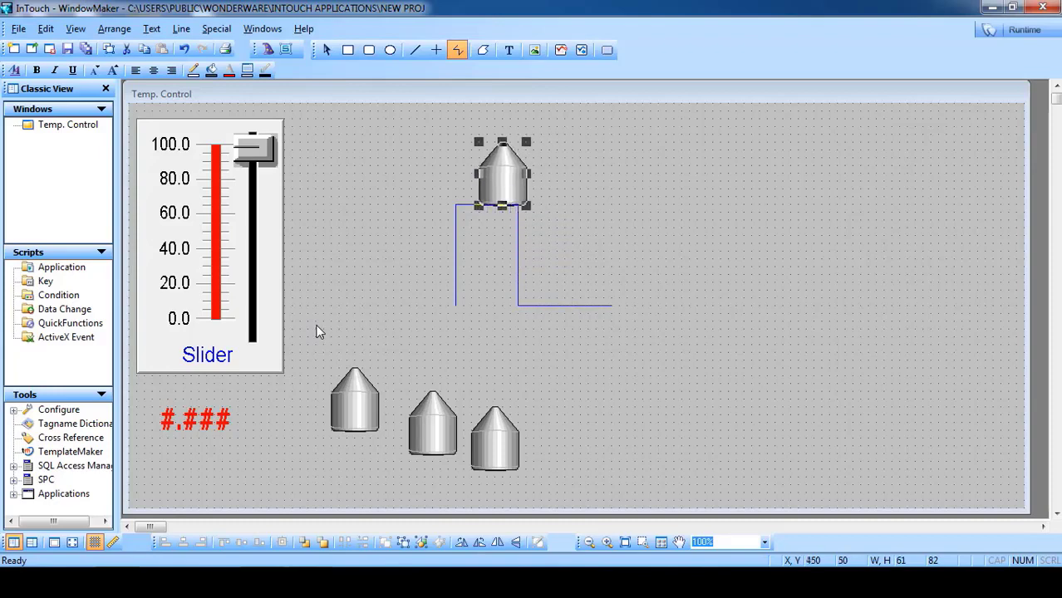
{"action": "key", "text": "Left"}
{"action": "key", "text": "Left"}
{"action": "key", "text": "Left"}
{"action": "key", "text": "Left"}
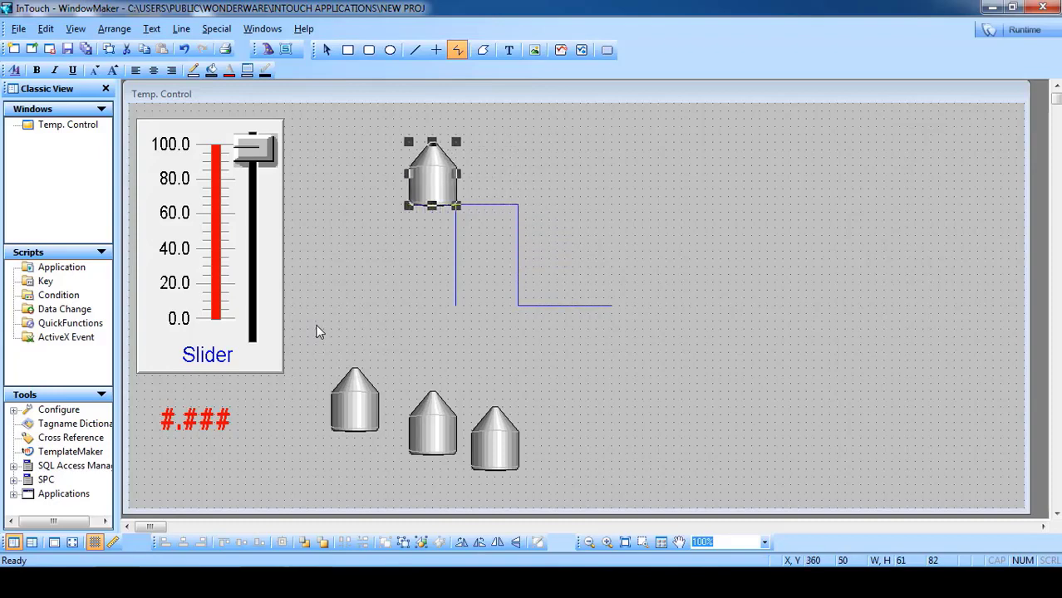
Step: Return the tank down the first vertical segment to its starting position at Y 180 and deselect it
{"action": "key", "text": "Down"}
{"action": "key", "text": "Down"}
{"action": "key", "text": "Down"}
{"action": "key", "text": "Down"}
{"action": "key", "text": "Down"}
{"action": "key", "text": "Down"}
{"action": "key", "text": "Down"}
{"action": "key", "text": "Down"}
{"action": "key", "text": "Down"}
{"action": "key", "text": "Down"}
{"action": "key", "text": "Down"}
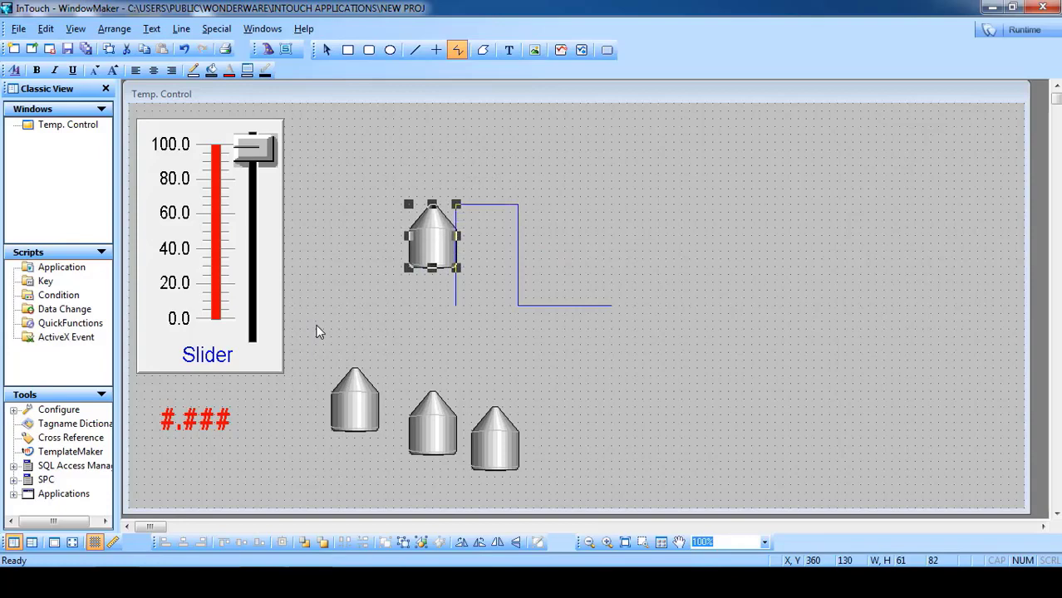
{"action": "key", "text": "Down"}
{"action": "key", "text": "Down"}
{"action": "left_click", "coordinate": [456, 344]}
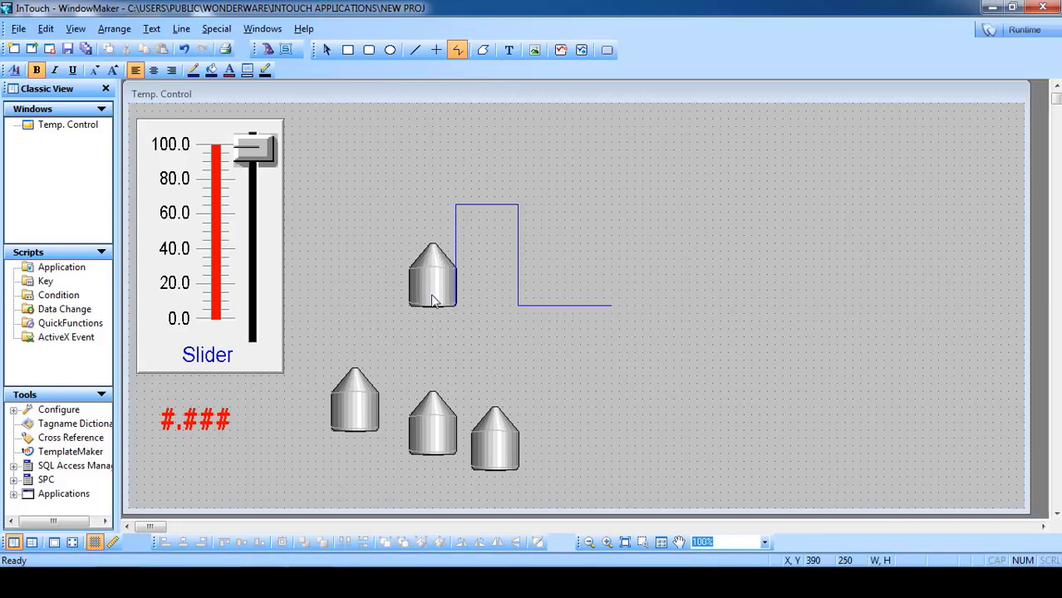
Step: Draw a vertical line about 130 px tall upward from the upper tank's lower left corner and check its size
{"action": "left_click", "coordinate": [415, 52]}
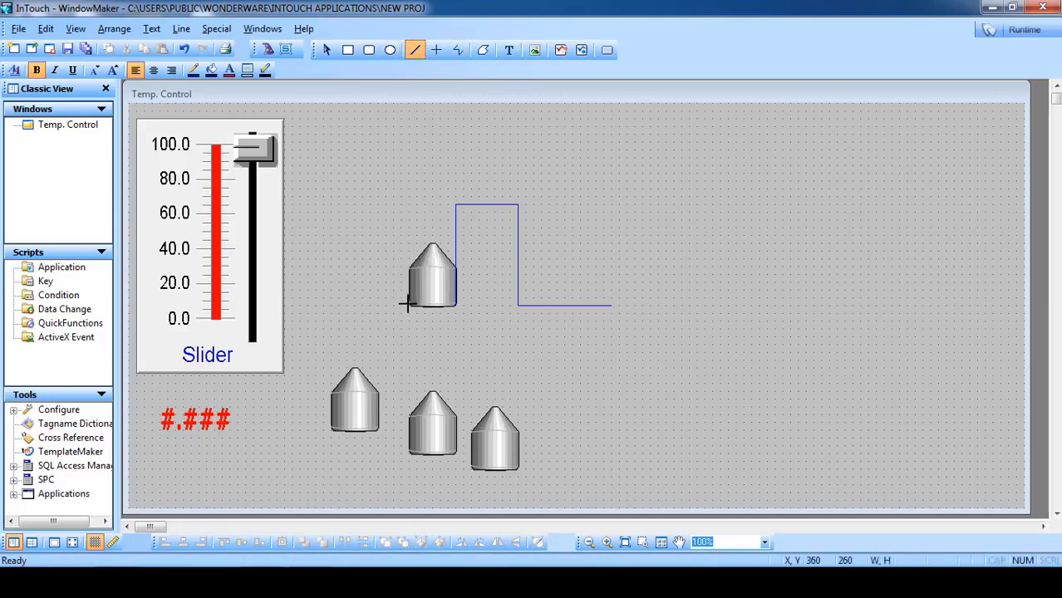
{"action": "left_click_drag", "start_coordinate": [406, 304], "coordinate": [407, 201]}
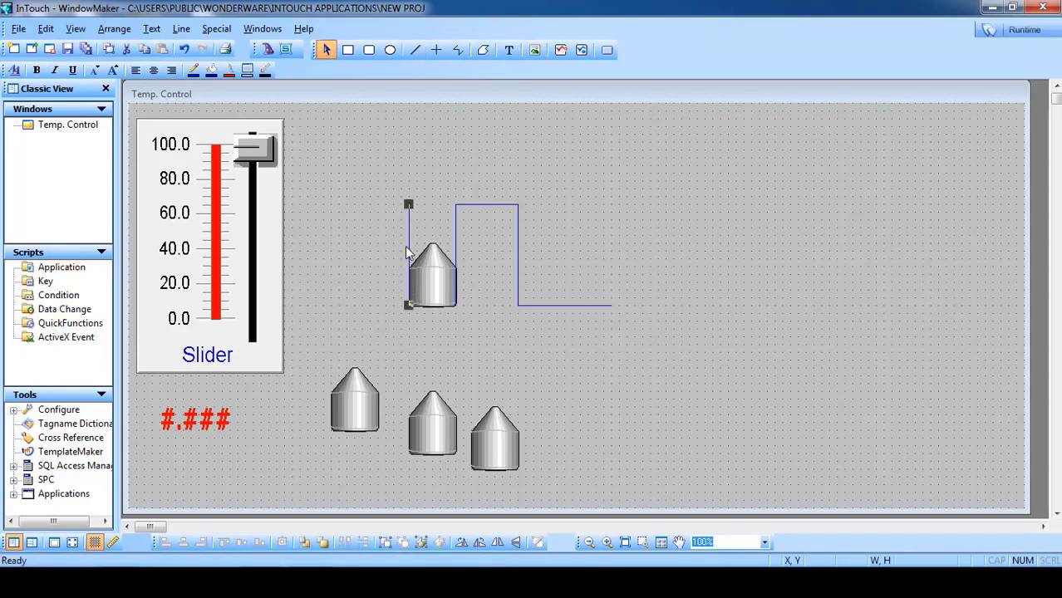
{"action": "left_click", "coordinate": [429, 303]}
{"action": "left_click", "coordinate": [399, 313]}
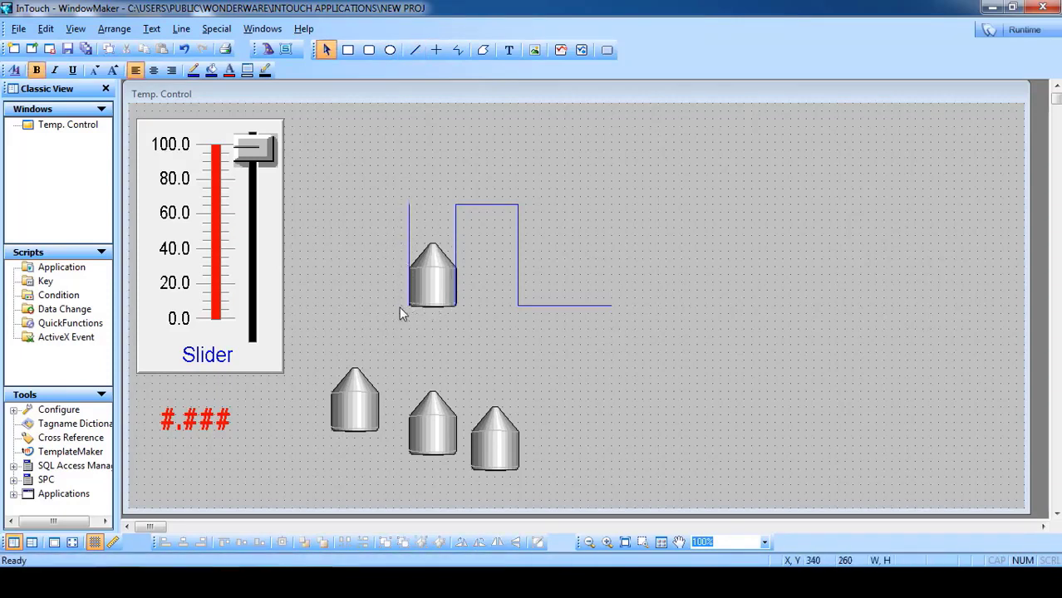
{"action": "left_click", "coordinate": [409, 251]}
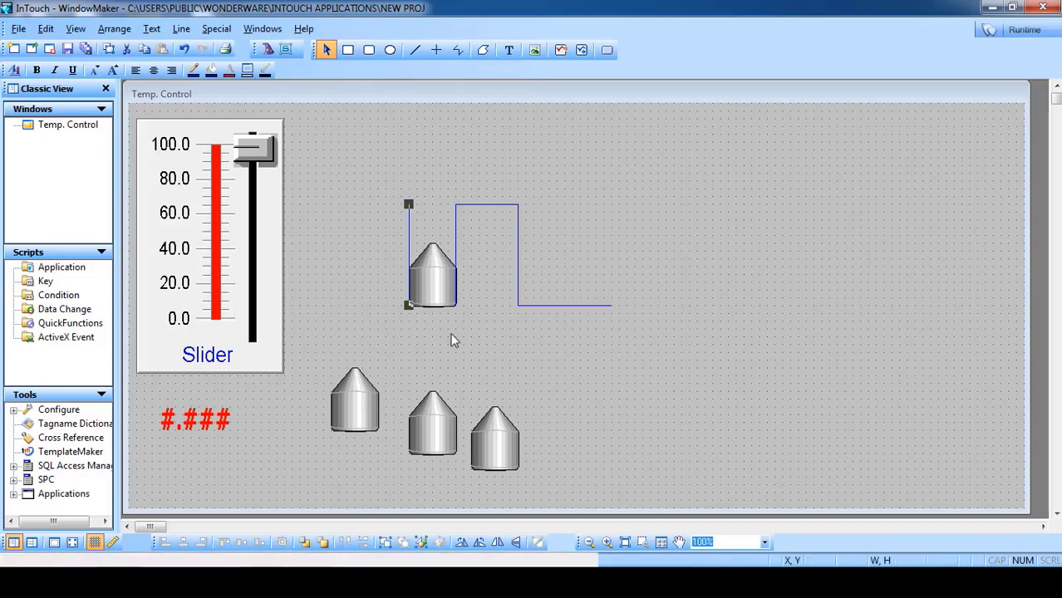
{"action": "left_click", "coordinate": [476, 351]}
Step: Add a vertical location link to the upper tank with expression a1 and an upward movement of 130
{"action": "left_click", "coordinate": [415, 270]}
{"action": "double_click", "coordinate": [414, 271]}
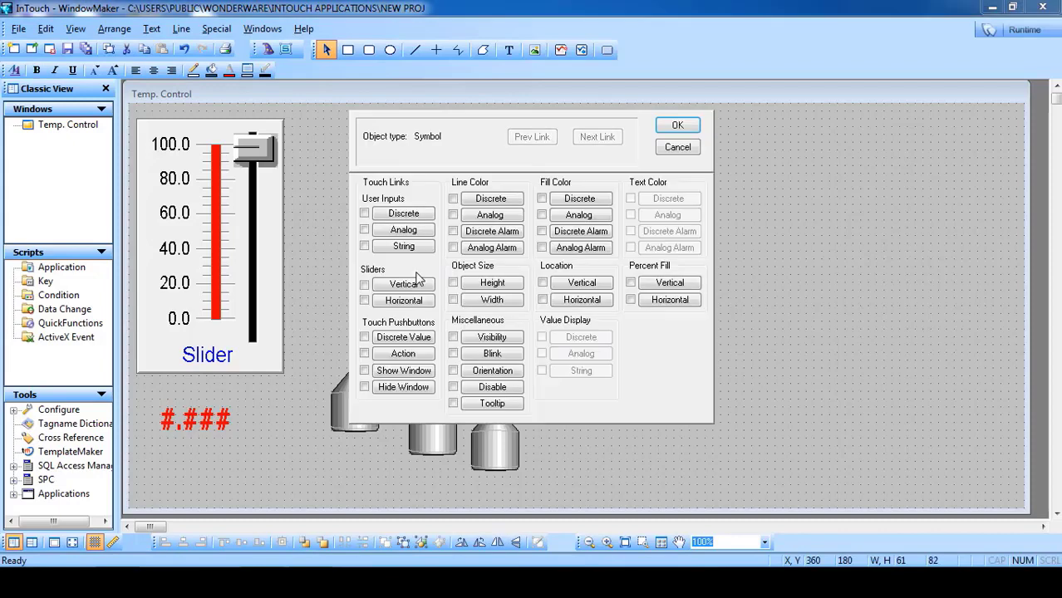
{"action": "left_click", "coordinate": [583, 285]}
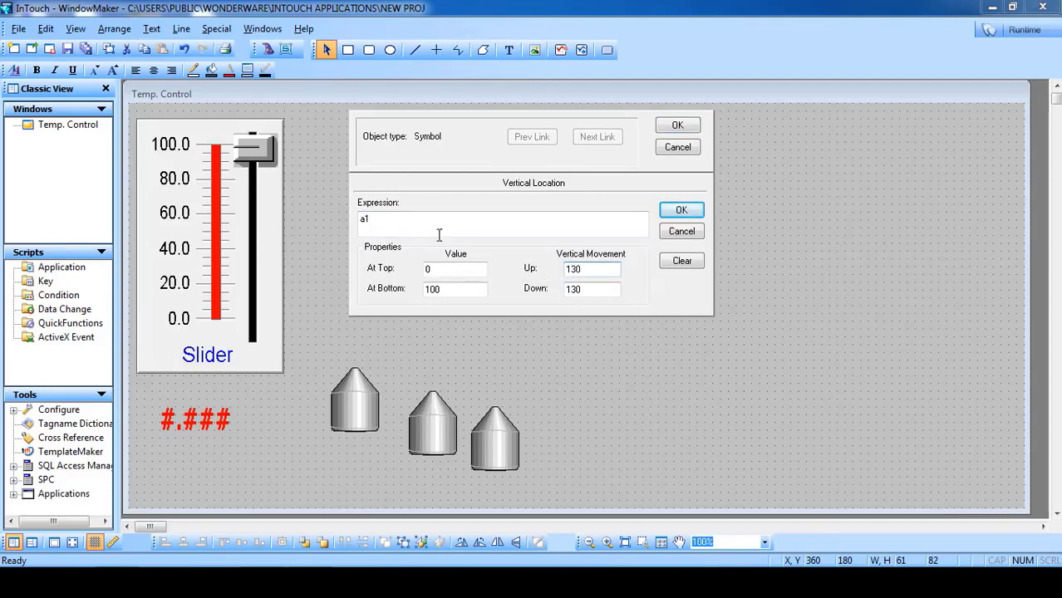
{"action": "left_click", "coordinate": [365, 226]}
{"action": "left_click", "coordinate": [397, 225]}
{"action": "left_click_drag", "start_coordinate": [397, 227], "coordinate": [292, 203]}
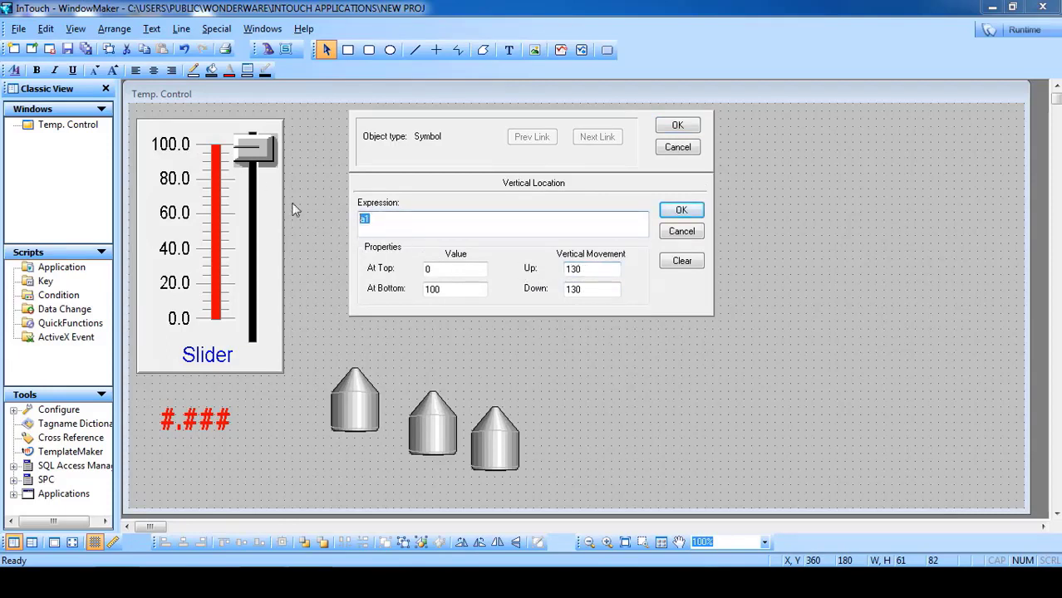
{"action": "left_click", "coordinate": [396, 222]}
{"action": "key", "text": "shift+Home"}
Step: Set the vertical location link's downward movement to 0, At Bottom to 0 and At Top to 20, and apply it
{"action": "type", "text": "0"}
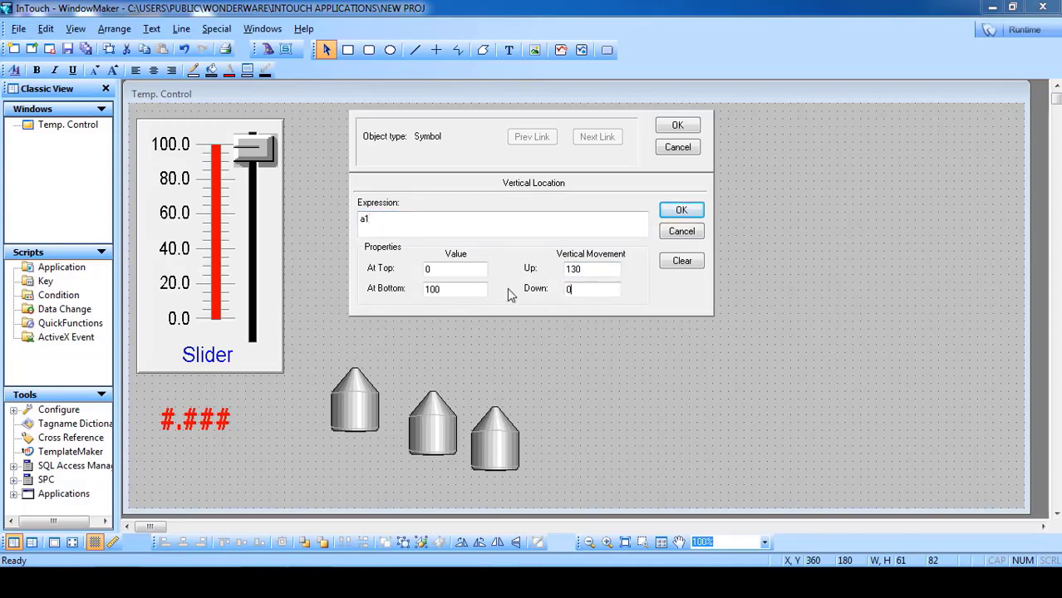
{"action": "left_click_drag", "start_coordinate": [472, 290], "coordinate": [396, 299]}
{"action": "type", "text": "0"}
{"action": "left_click_drag", "start_coordinate": [612, 268], "coordinate": [406, 274]}
{"action": "left_click", "coordinate": [674, 130]}
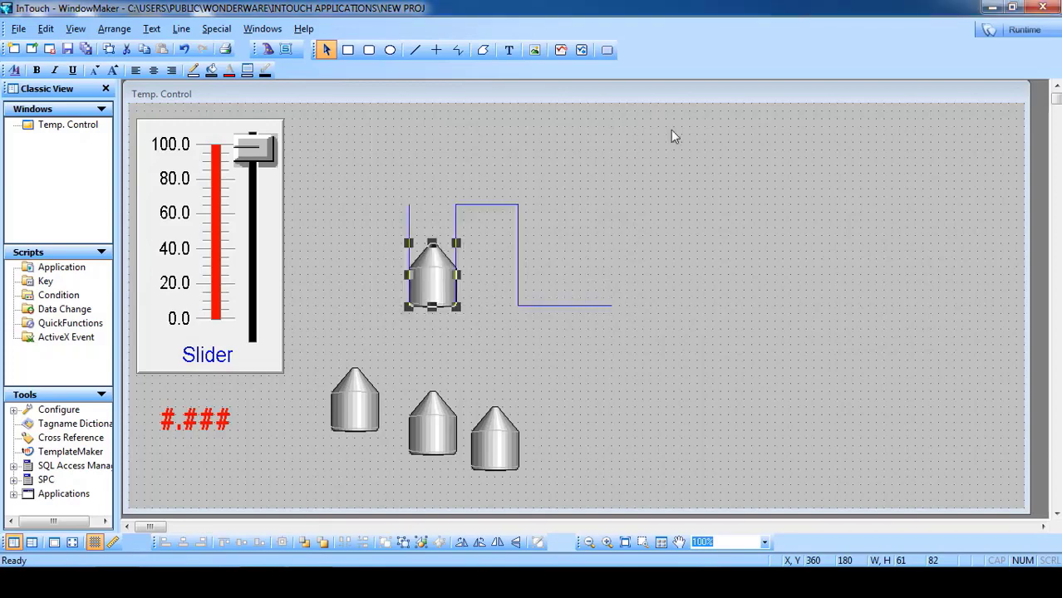
Step: Run the window in WindowViewer's demo mode, raise the slider past 20 to test the tank's movement, and return to WindowMaker
{"action": "left_click", "coordinate": [1024, 30]}
{"action": "left_click", "coordinate": [677, 347]}
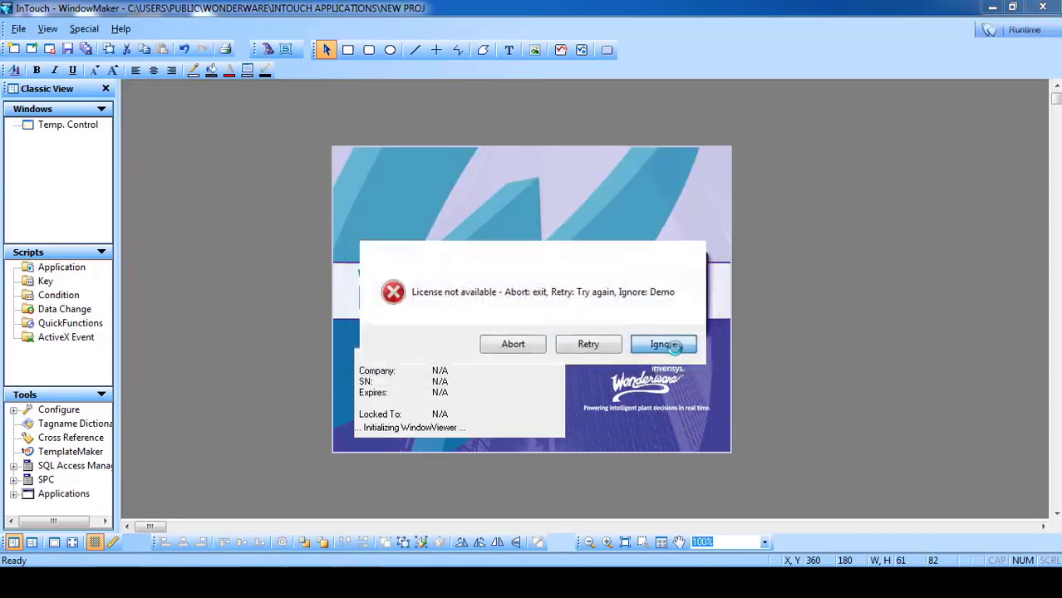
{"action": "left_click", "coordinate": [668, 346]}
{"action": "left_click", "coordinate": [619, 345]}
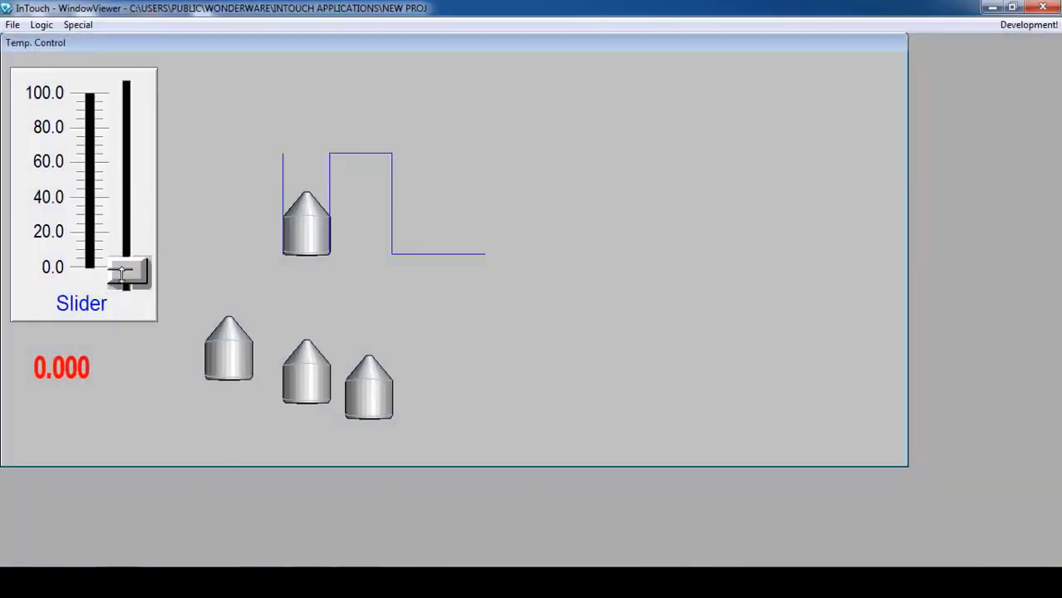
{"action": "left_click_drag", "start_coordinate": [131, 275], "coordinate": [133, 215]}
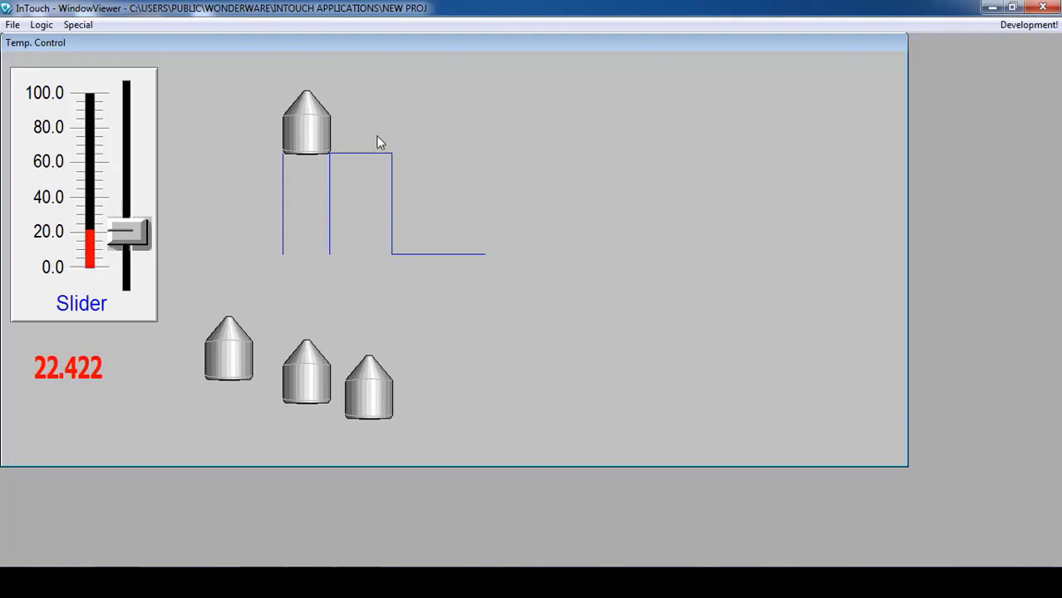
{"action": "left_click", "coordinate": [1039, 29]}
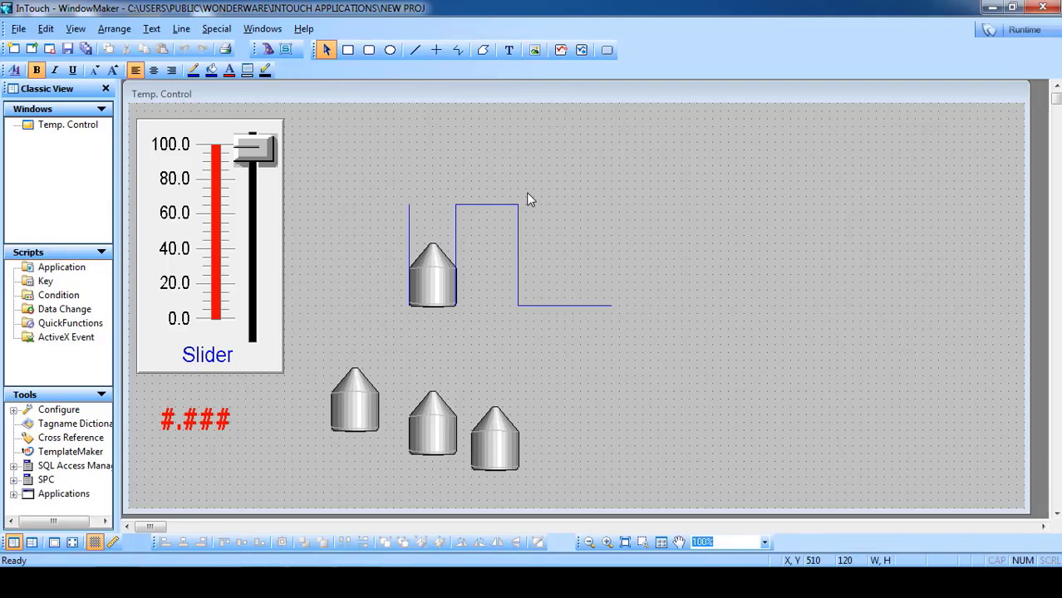
Step: Examine the upper tank's vertical and horizontal location link settings, and close its link settings without adding a horizontal link
{"action": "double_click", "coordinate": [429, 289]}
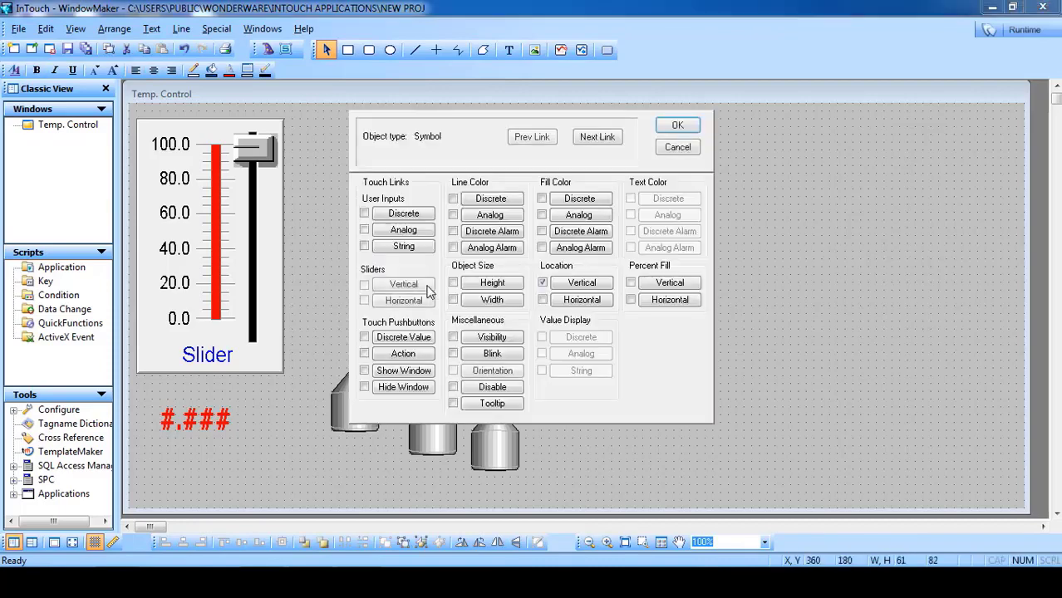
{"action": "left_click", "coordinate": [579, 283]}
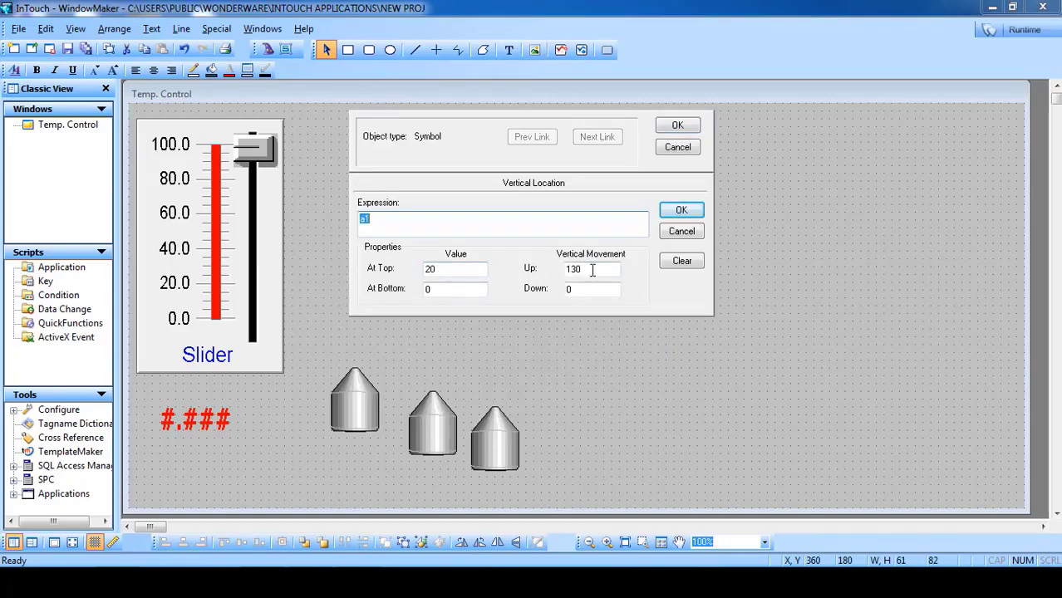
{"action": "left_click", "coordinate": [677, 213]}
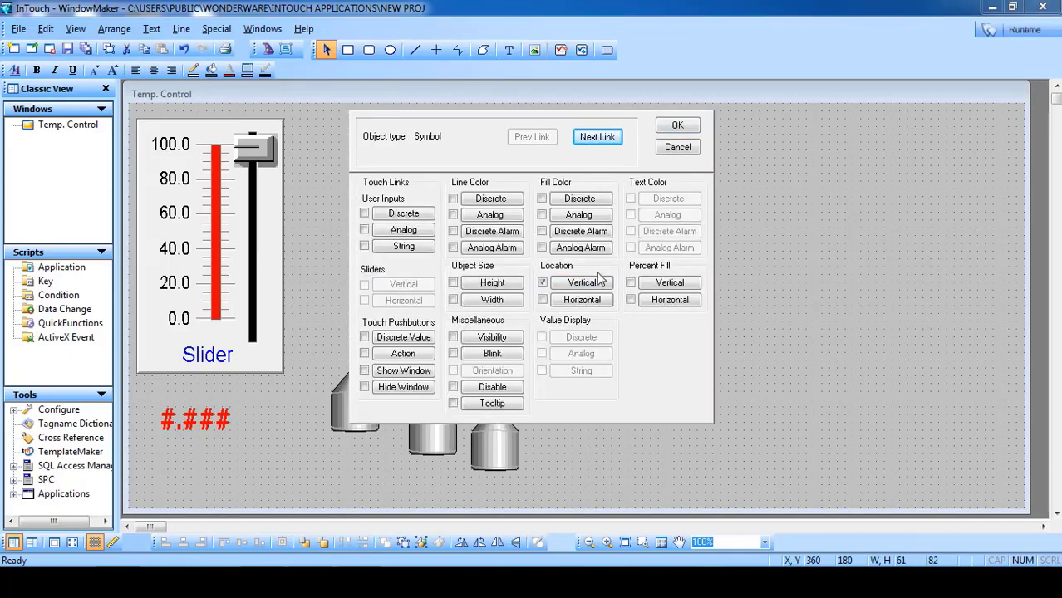
{"action": "left_click", "coordinate": [583, 301]}
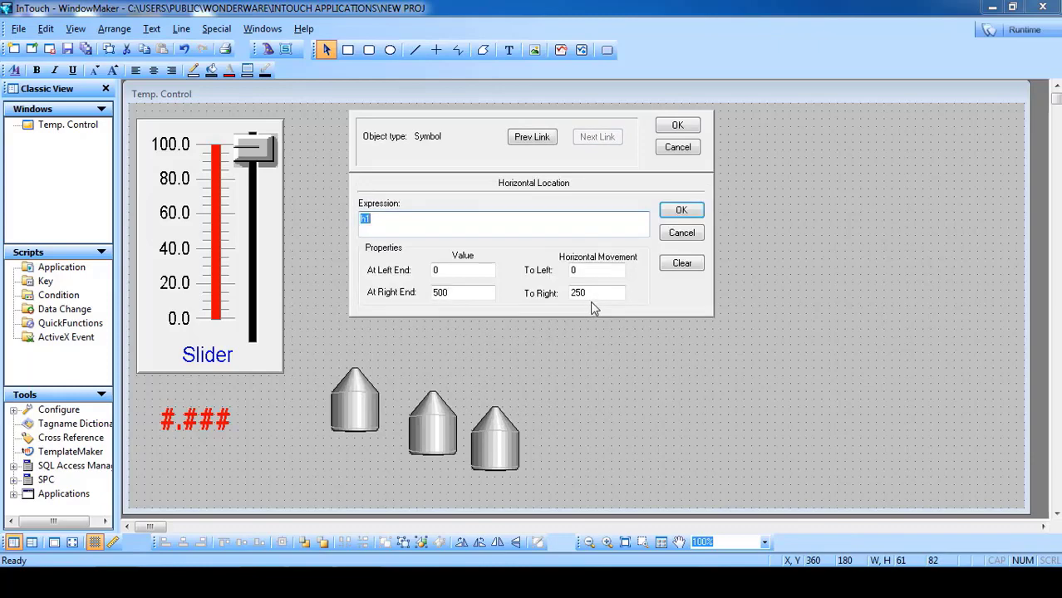
{"action": "left_click_drag", "start_coordinate": [596, 294], "coordinate": [542, 300]}
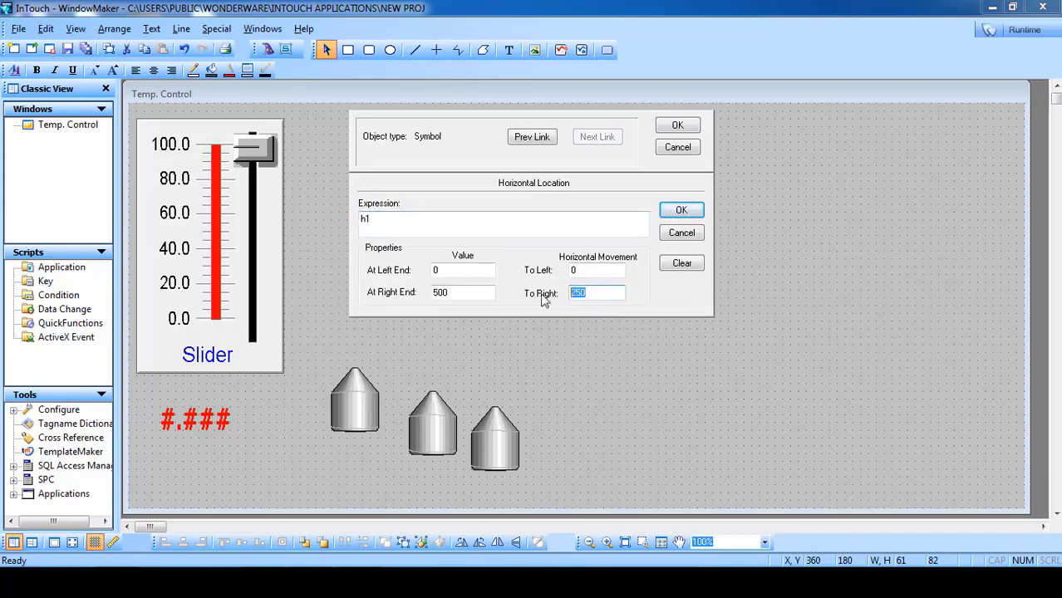
{"action": "left_click", "coordinate": [677, 147]}
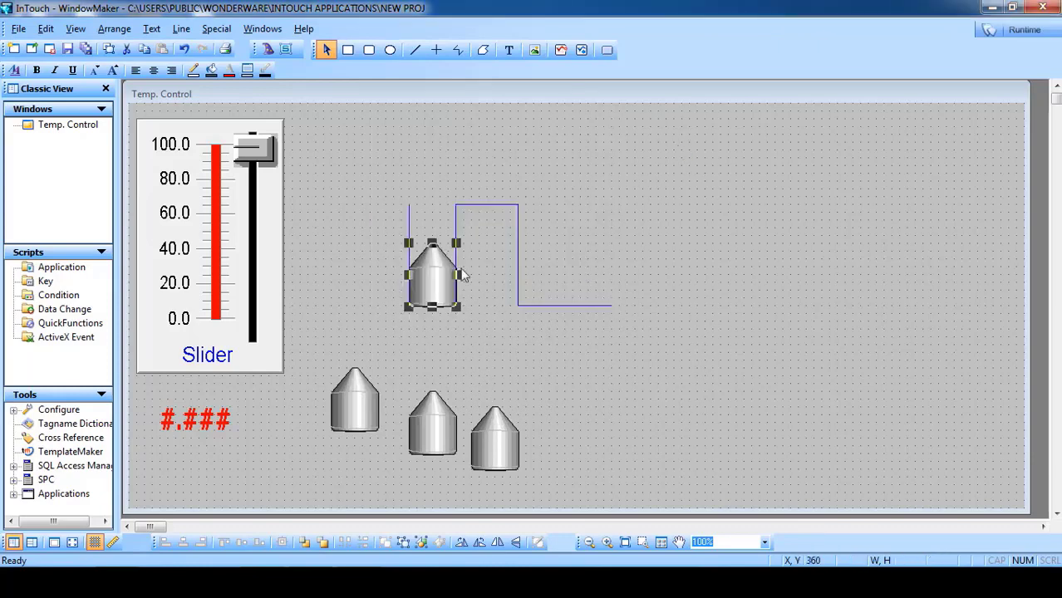
{"action": "left_click", "coordinate": [634, 253]}
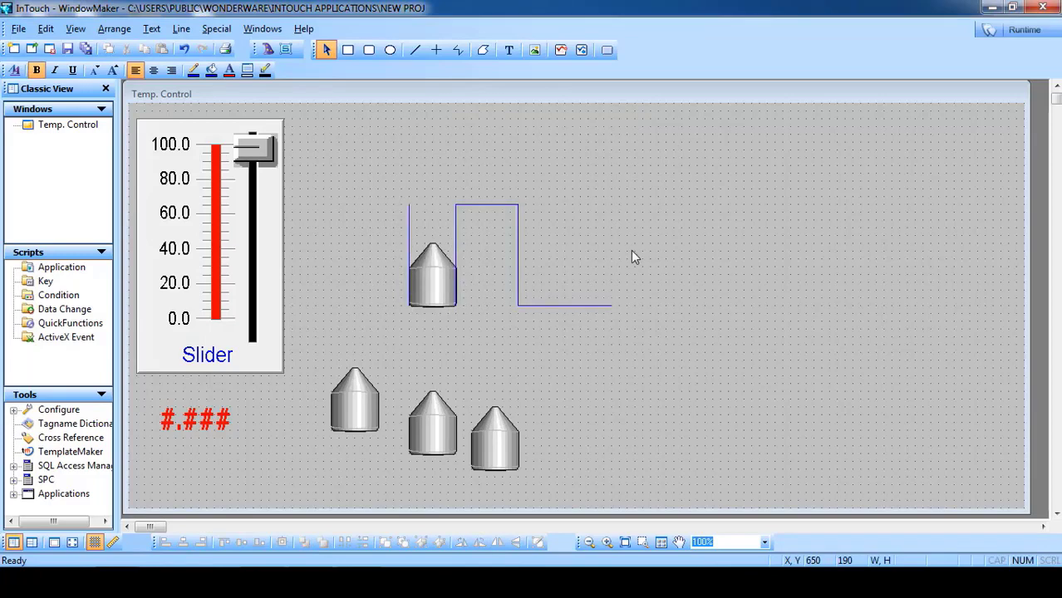
Step: Replace the vertical measuring line with a horizontal one 140 wide, from the tank's edge to the path's second vertical, placed just above the path
{"action": "left_click", "coordinate": [408, 238]}
{"action": "key", "text": "Delete"}
{"action": "left_click", "coordinate": [414, 50]}
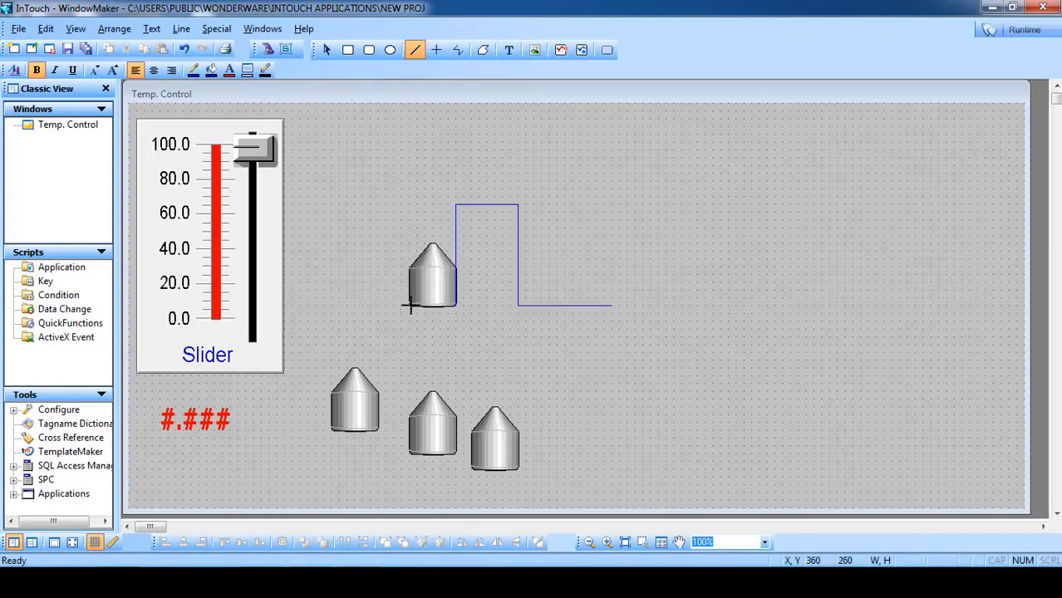
{"action": "left_click_drag", "start_coordinate": [410, 304], "coordinate": [517, 304]}
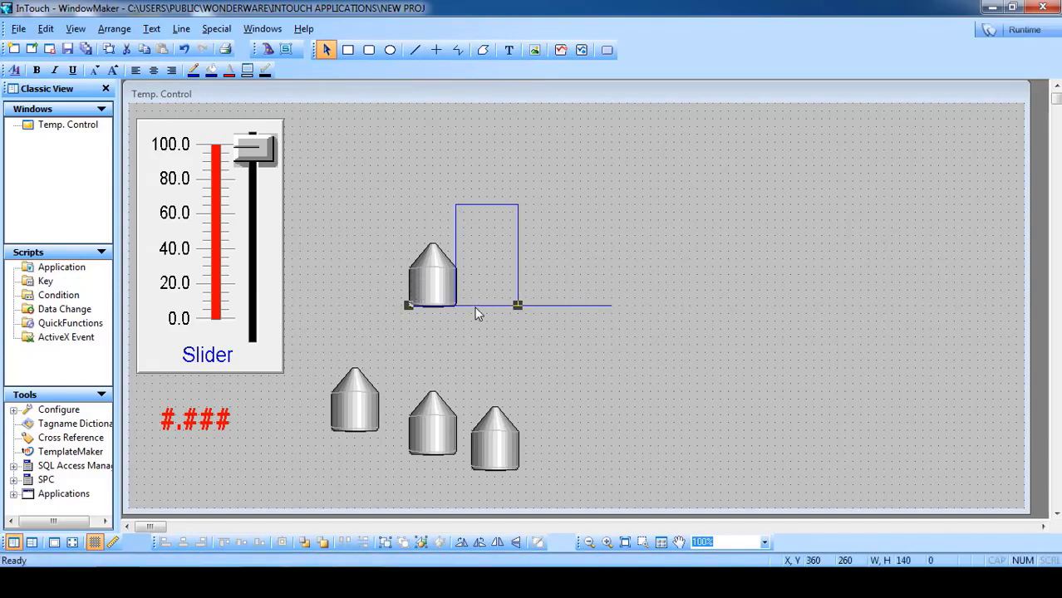
{"action": "left_click_drag", "start_coordinate": [478, 313], "coordinate": [478, 203]}
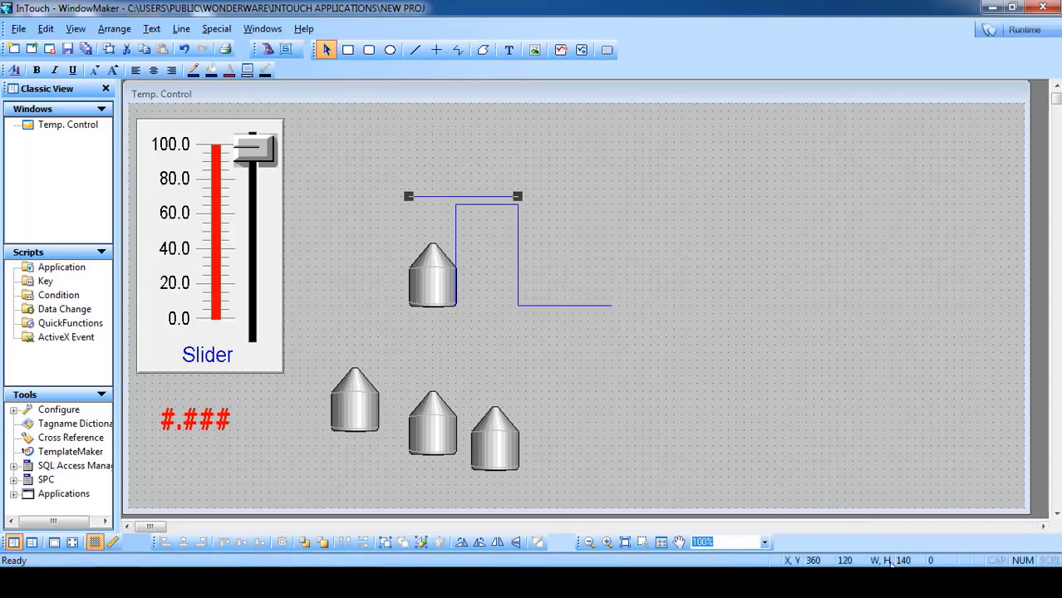
Step: Add a horizontal location link to the upper tank with expression a1, a rightward movement of 140 and a leftward movement of 0
{"action": "double_click", "coordinate": [430, 287]}
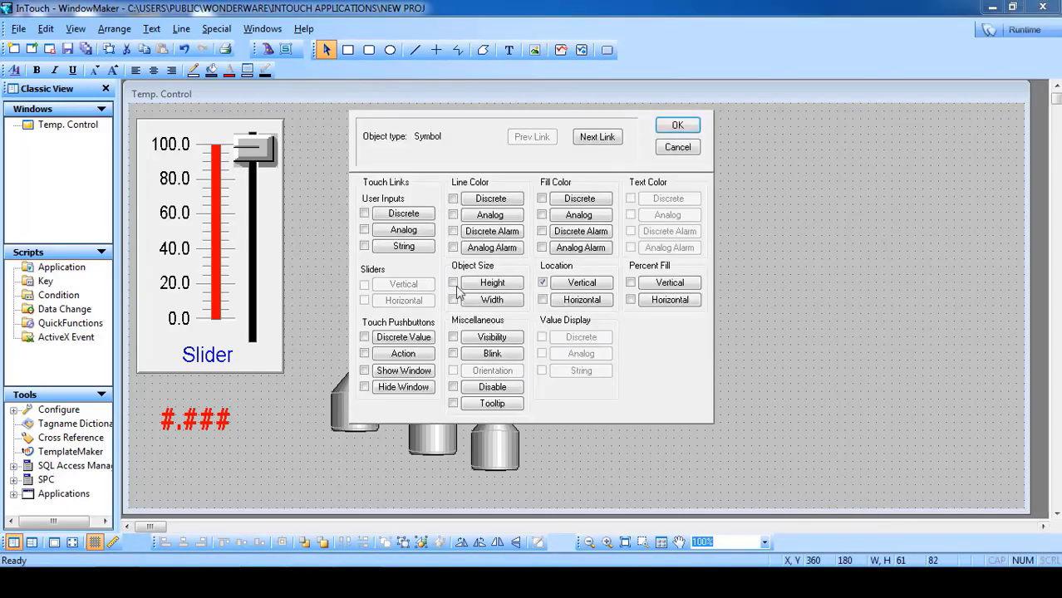
{"action": "left_click", "coordinate": [584, 301]}
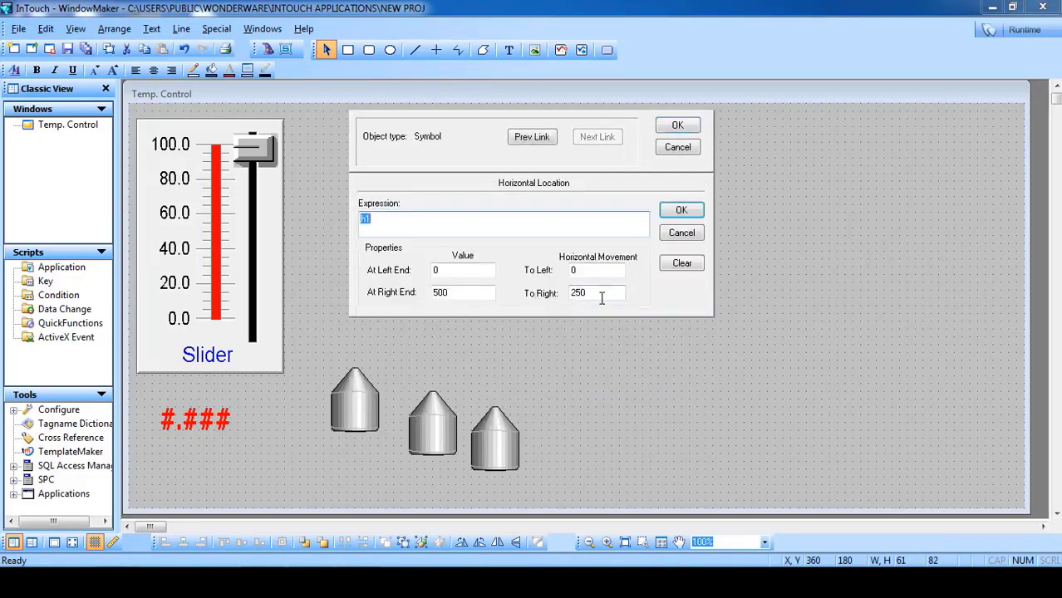
{"action": "left_click_drag", "start_coordinate": [602, 298], "coordinate": [538, 305]}
{"action": "type", "text": "1"}
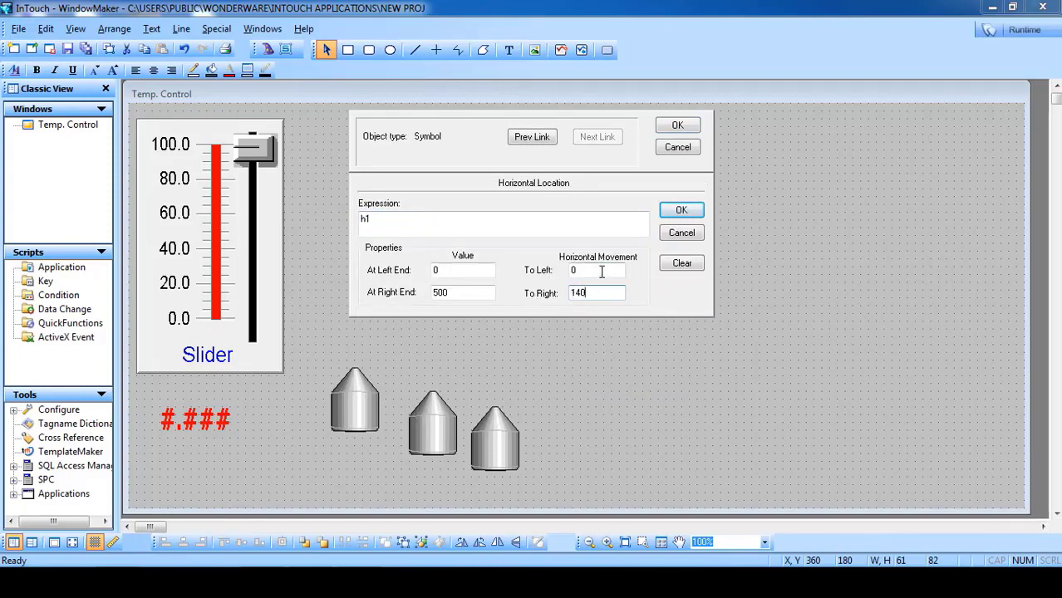
{"action": "left_click_drag", "start_coordinate": [603, 270], "coordinate": [538, 277]}
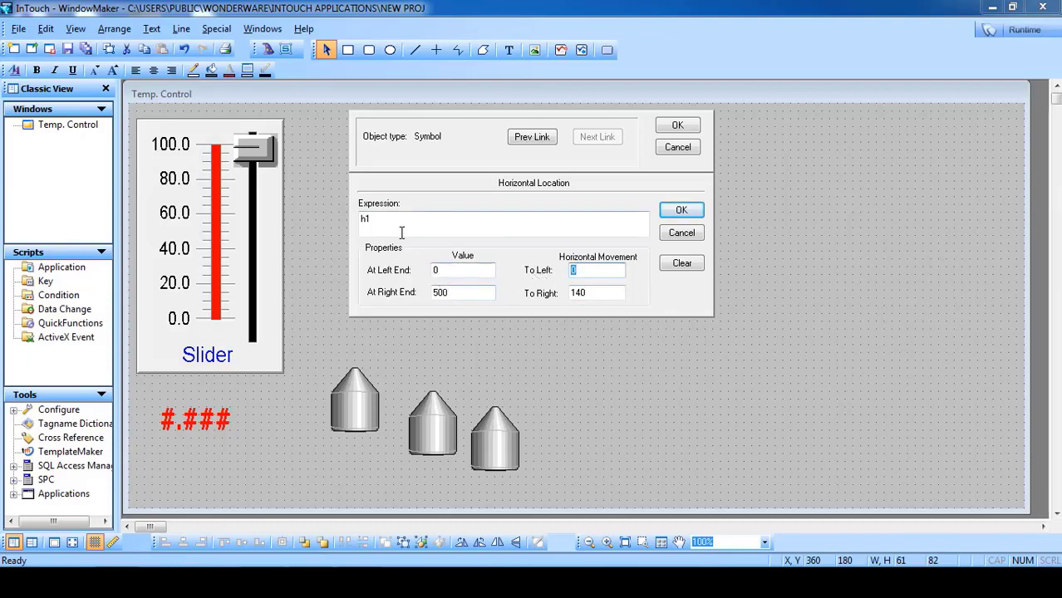
{"action": "left_click_drag", "start_coordinate": [399, 229], "coordinate": [349, 221]}
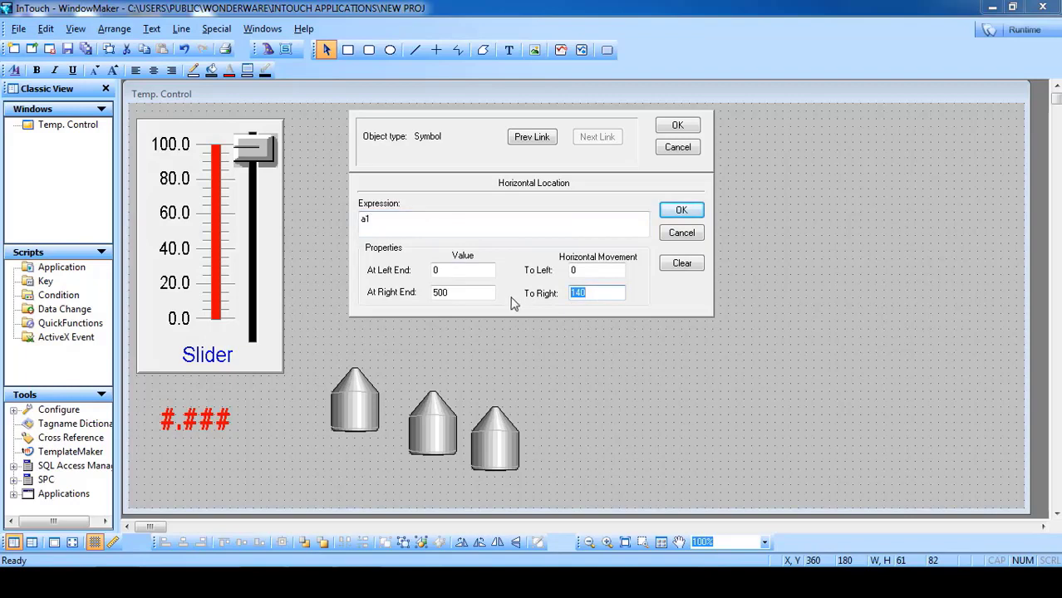
Step: Set the horizontal location link's At Left End to 20 and At Right End to 40, apply it, and delete the horizontal measuring line
{"action": "left_click_drag", "start_coordinate": [477, 294], "coordinate": [440, 292]}
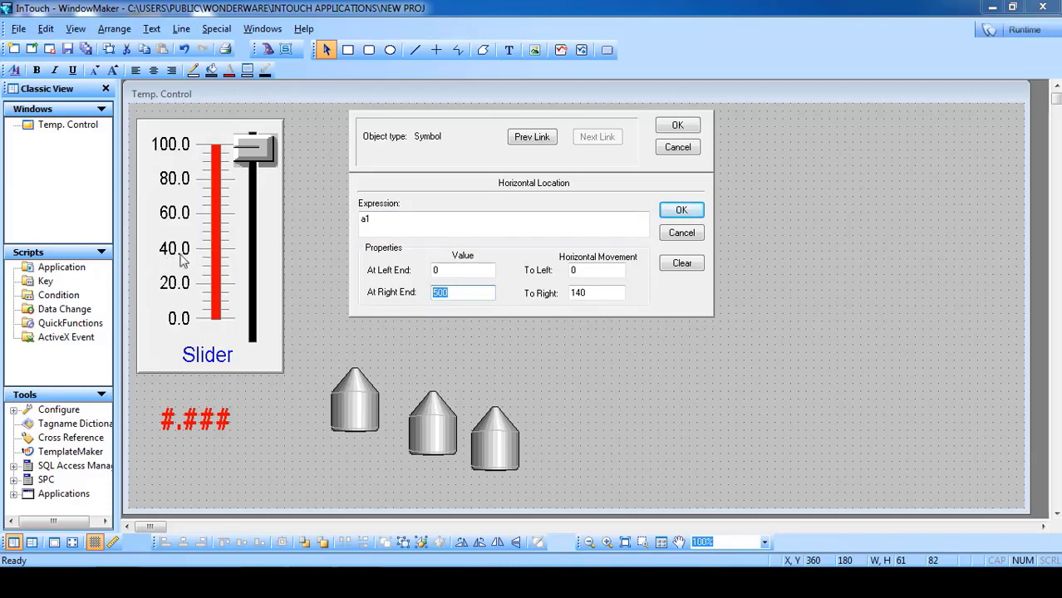
{"action": "type", "text": "40"}
{"action": "left_click_drag", "start_coordinate": [448, 270], "coordinate": [415, 270]}
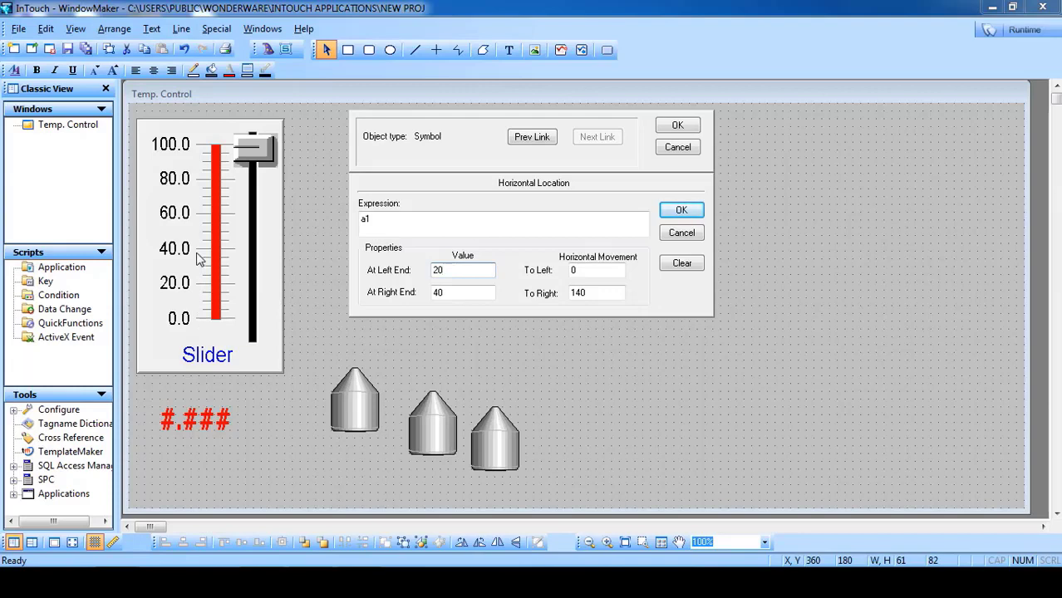
{"action": "double_click", "coordinate": [578, 272]}
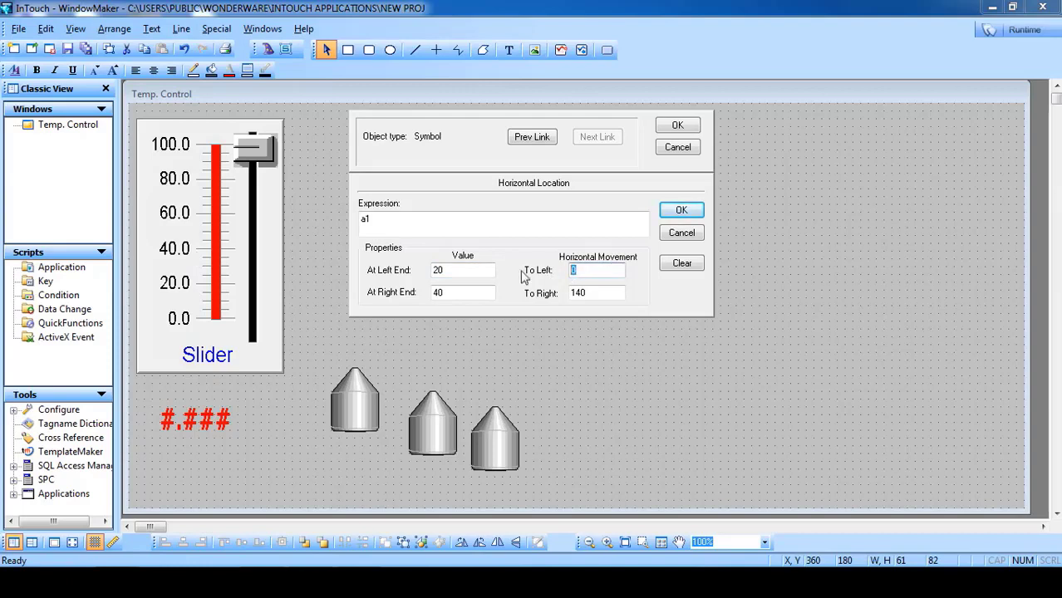
{"action": "double_click", "coordinate": [434, 270]}
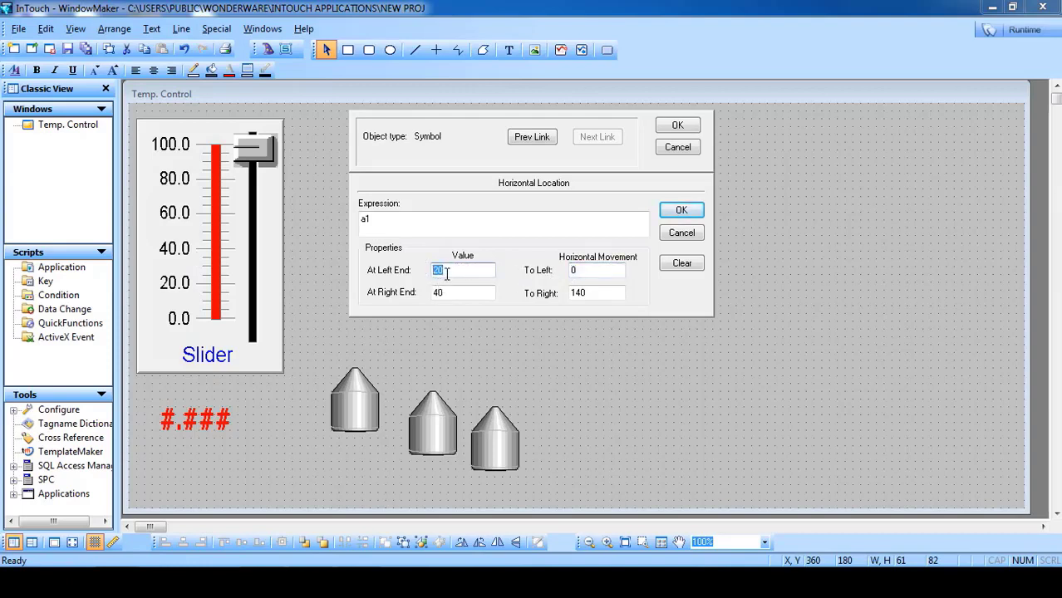
{"action": "left_click", "coordinate": [446, 293]}
{"action": "left_click_drag", "start_coordinate": [446, 272], "coordinate": [429, 288]}
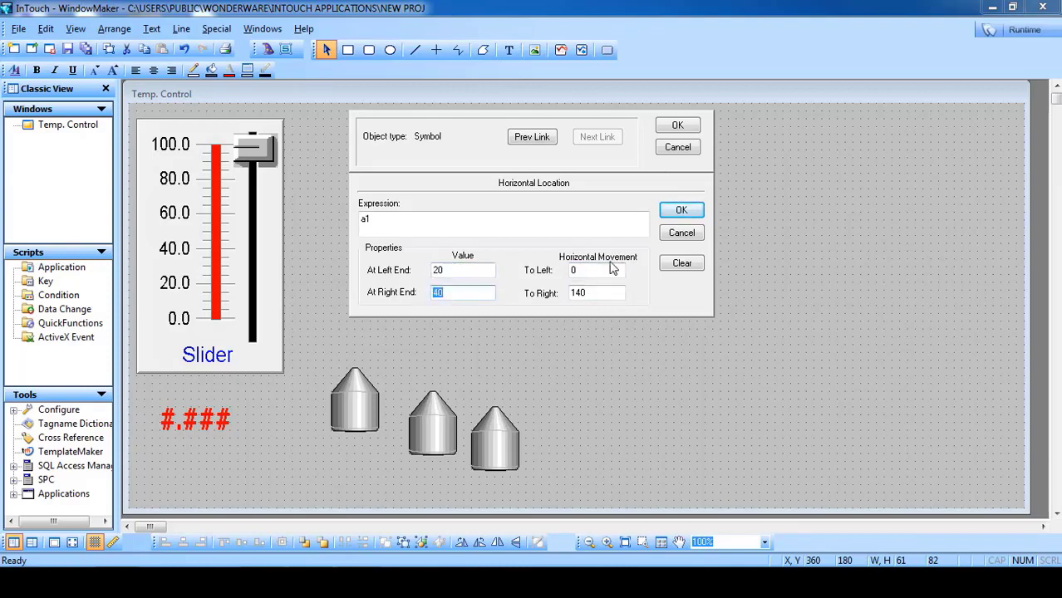
{"action": "left_click", "coordinate": [678, 125]}
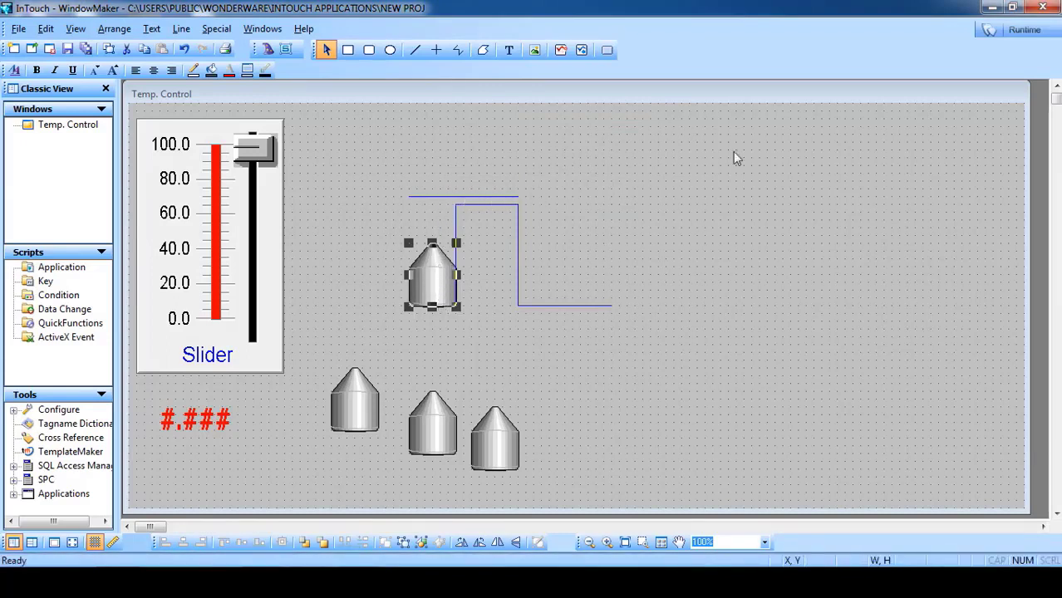
{"action": "left_click", "coordinate": [431, 199]}
{"action": "key", "text": "Delete"}
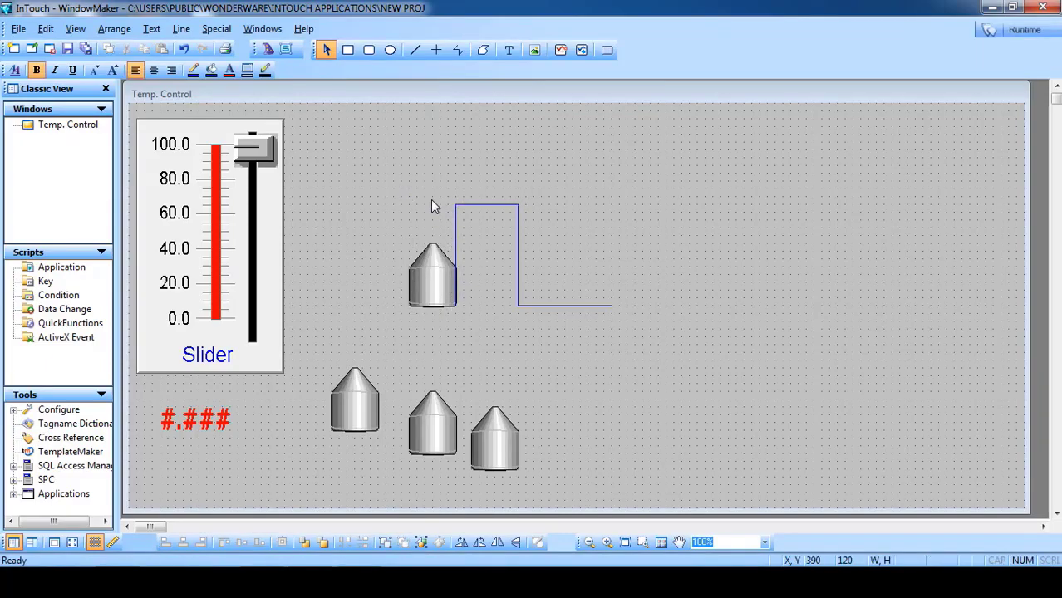
Step: Run the window in WindowViewer, move the slider from 0 past 40 to test the tank's path, and return to WindowMaker
{"action": "left_click", "coordinate": [1020, 30]}
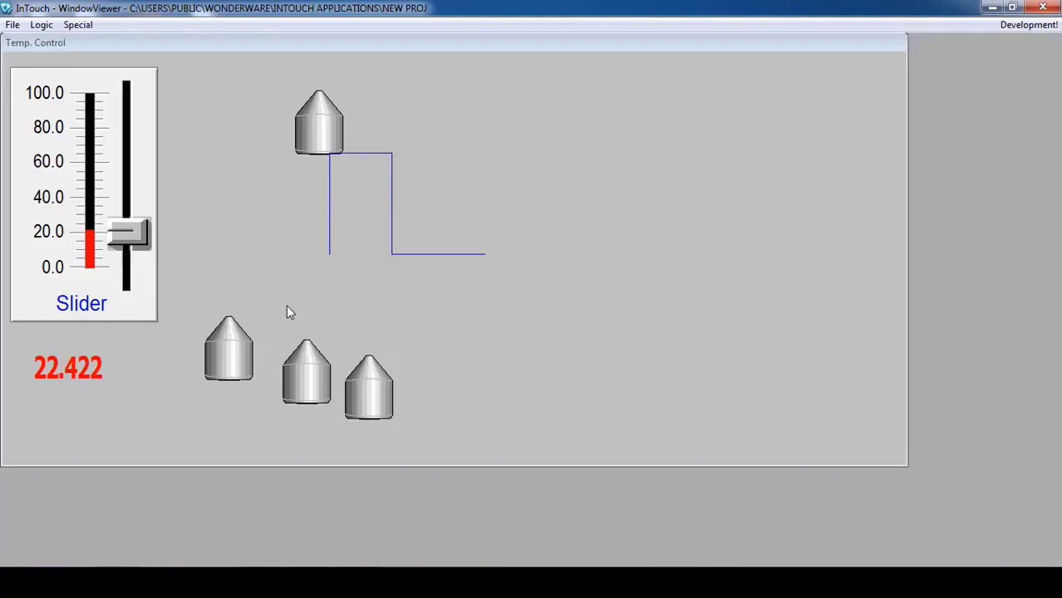
{"action": "left_click_drag", "start_coordinate": [153, 245], "coordinate": [133, 277]}
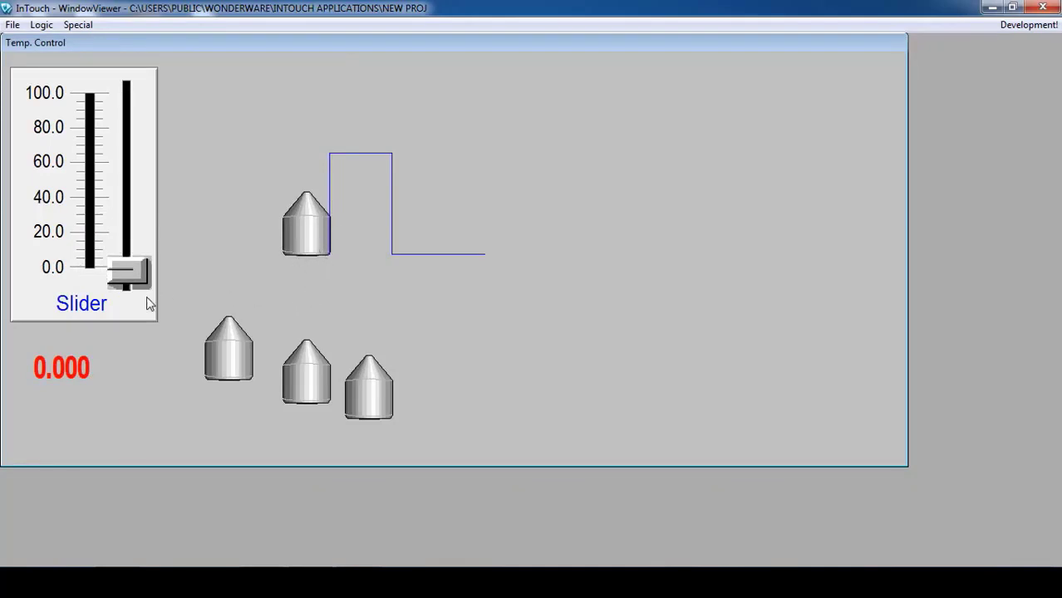
{"action": "left_click_drag", "start_coordinate": [147, 283], "coordinate": [137, 223]}
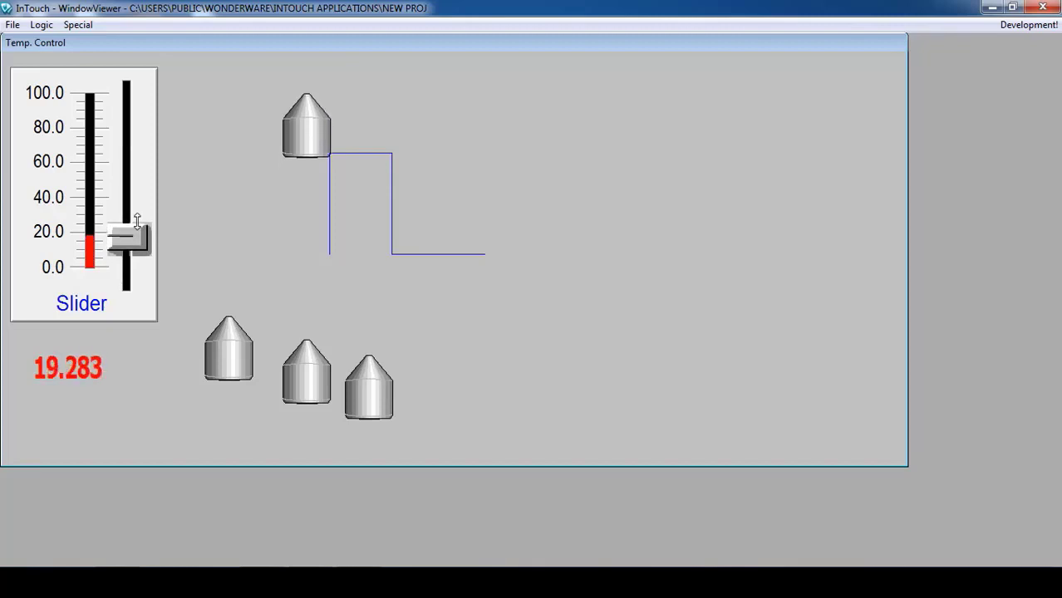
{"action": "left_click_drag", "start_coordinate": [137, 223], "coordinate": [126, 184]}
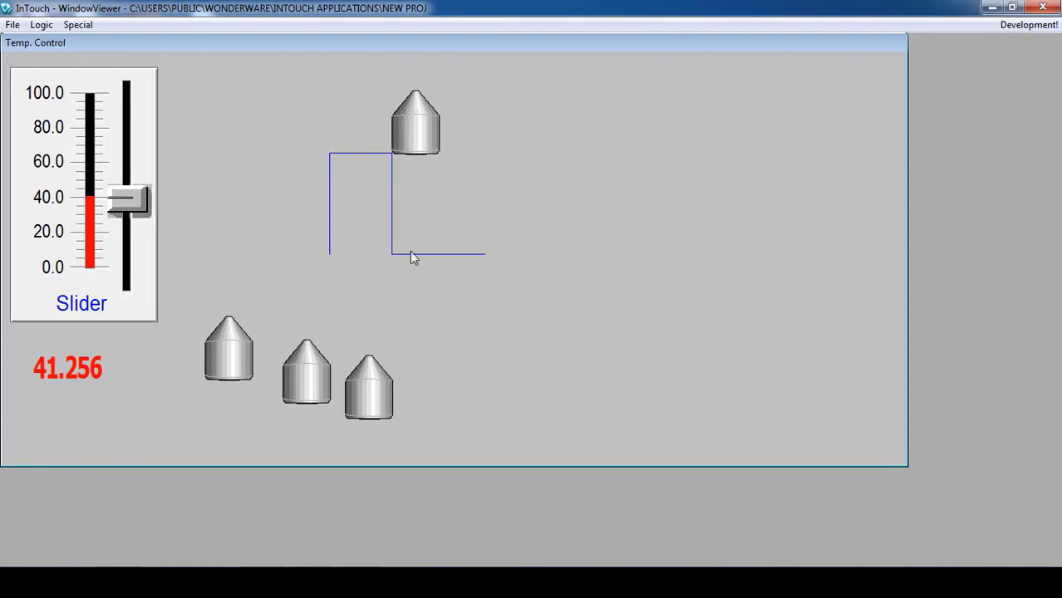
{"action": "left_click", "coordinate": [1027, 26]}
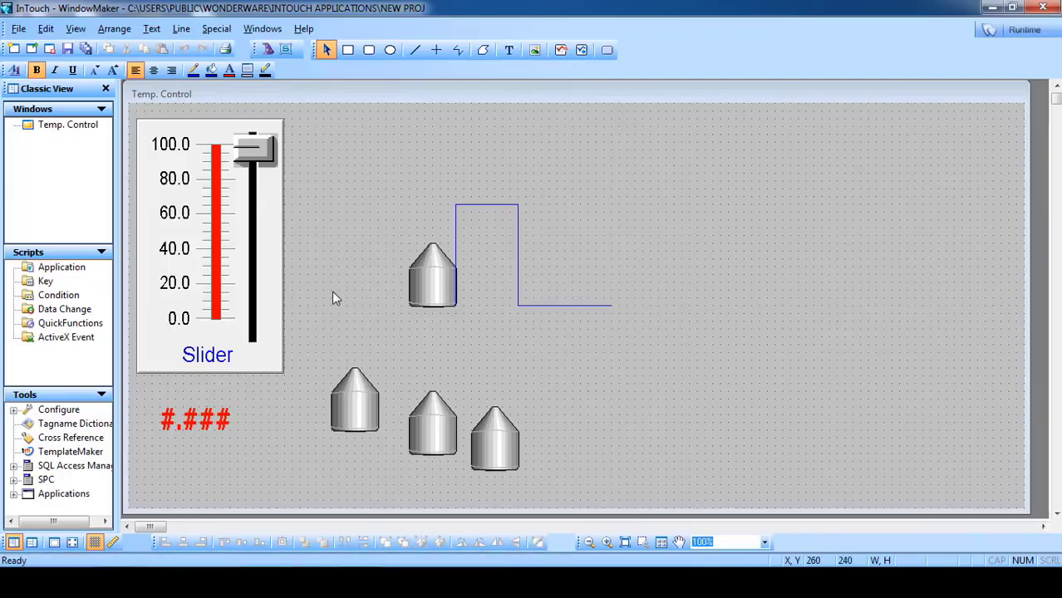
Step: Examine the upper tank's vertical location link values and close its link settings
{"action": "left_click", "coordinate": [431, 285]}
{"action": "double_click", "coordinate": [431, 288]}
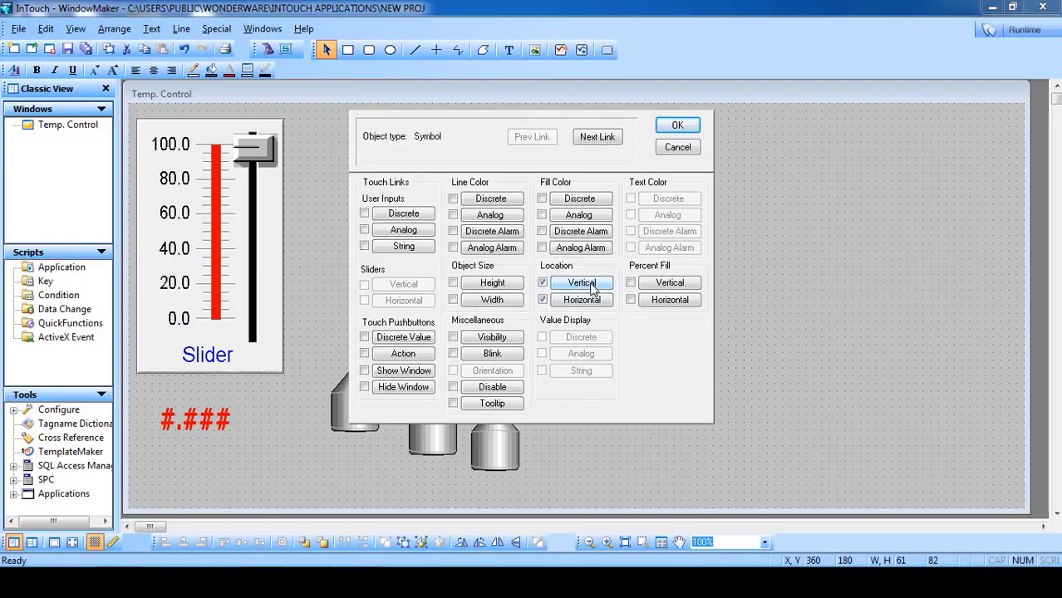
{"action": "left_click", "coordinate": [677, 147]}
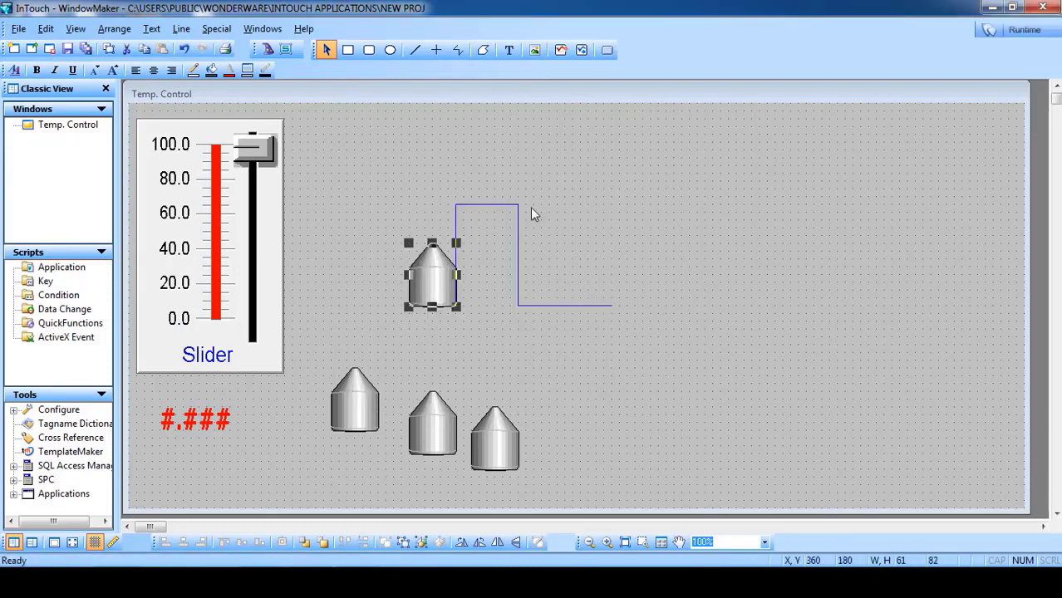
{"action": "double_click", "coordinate": [419, 283]}
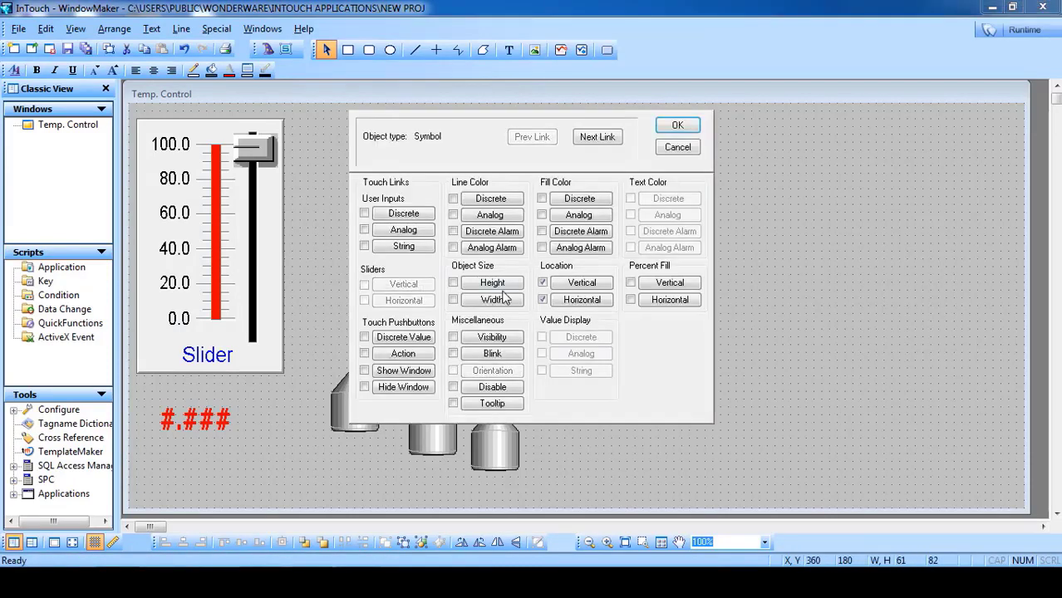
{"action": "left_click", "coordinate": [580, 284]}
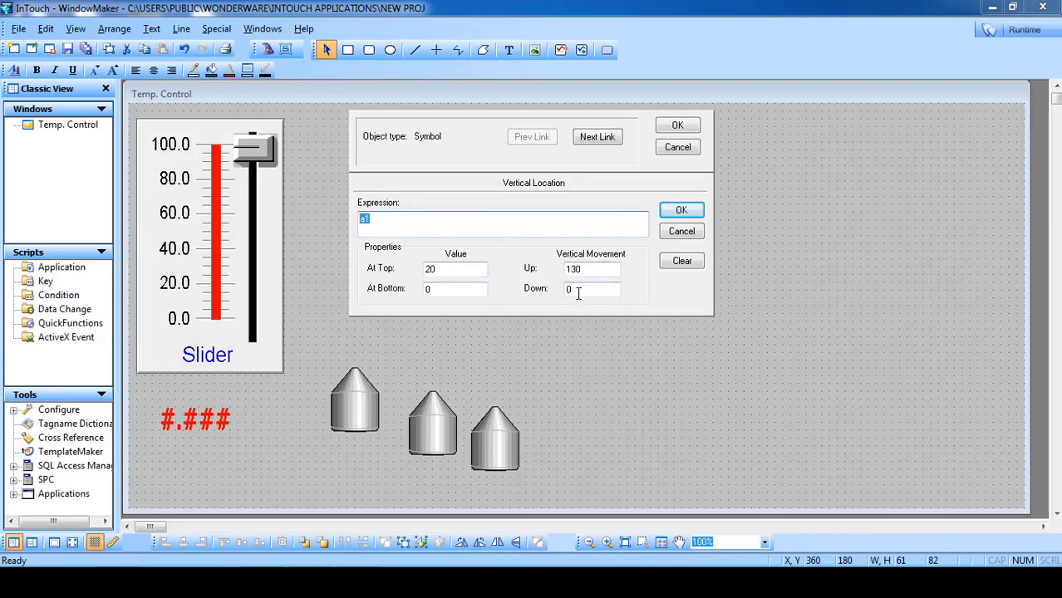
{"action": "left_click", "coordinate": [671, 129]}
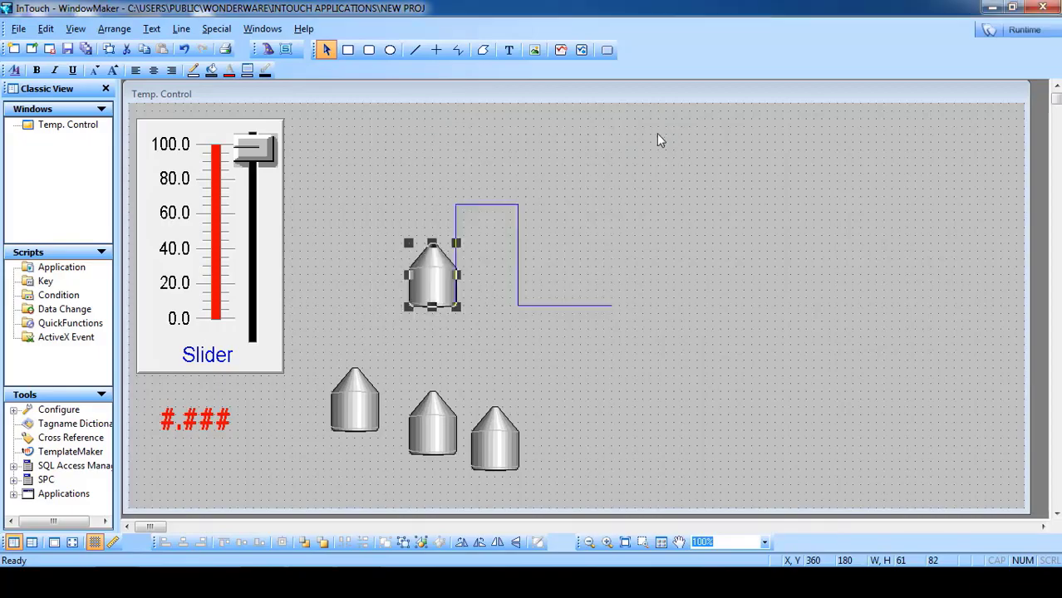
Step: Run the window in WindowViewer again, raise the slider to about 44 to check the tank's position, and return to WindowMaker
{"action": "left_click", "coordinate": [988, 34]}
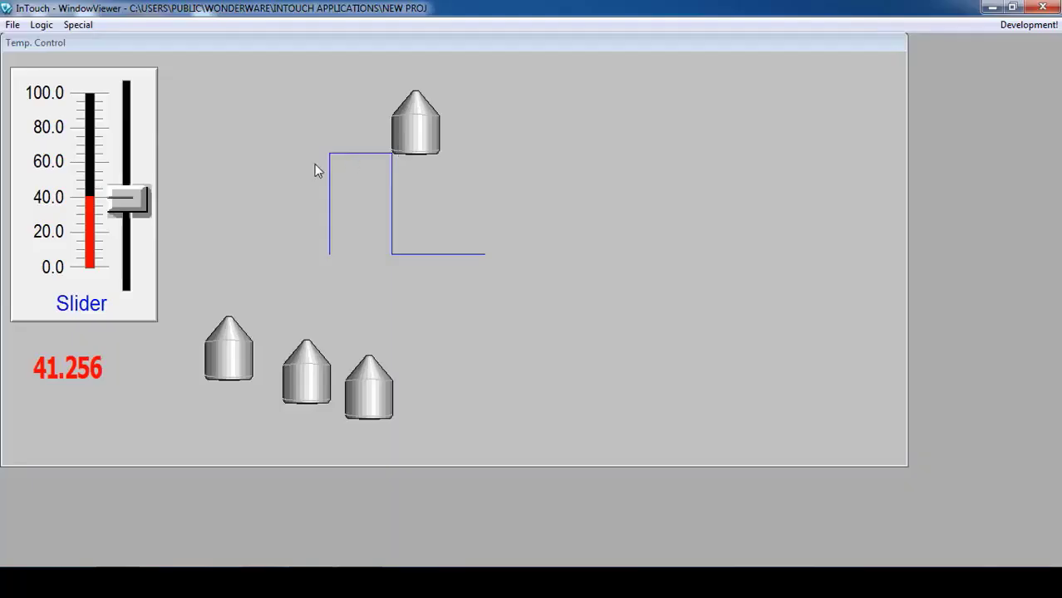
{"action": "left_click_drag", "start_coordinate": [126, 201], "coordinate": [120, 177]}
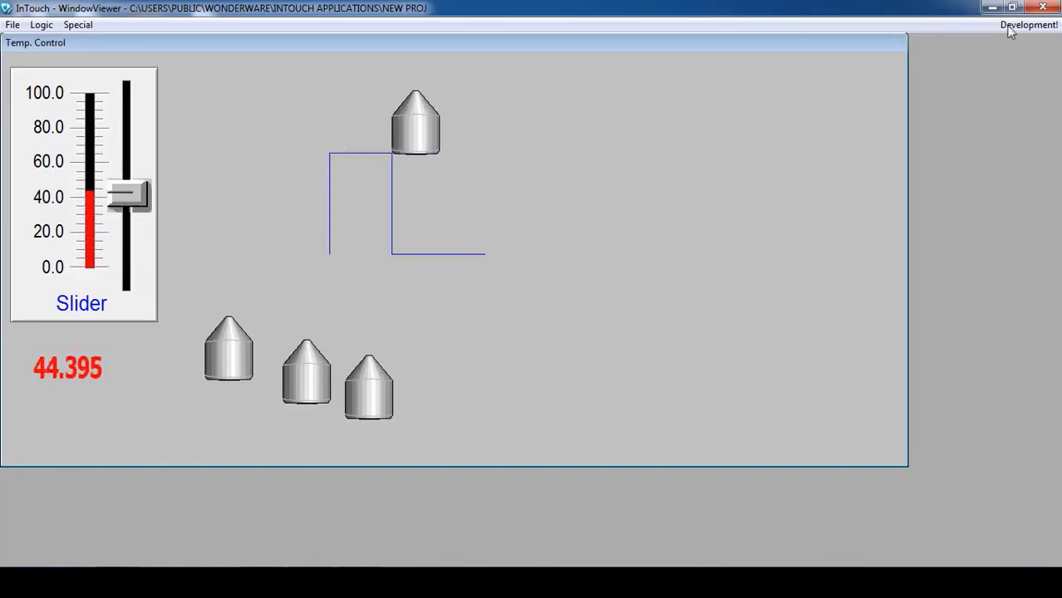
{"action": "left_click", "coordinate": [1028, 24]}
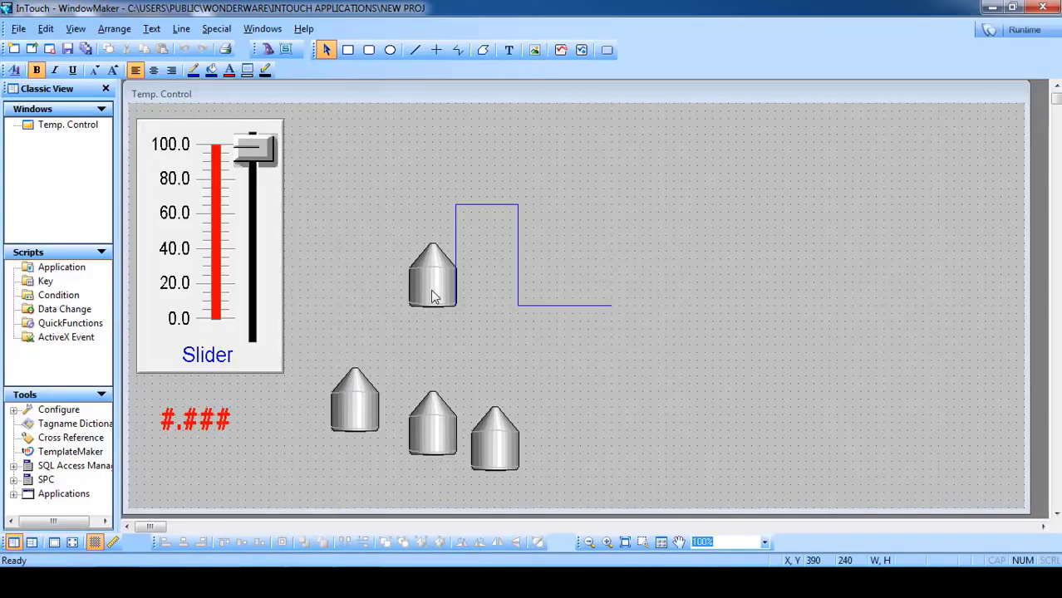
Step: Recheck the upper tank's location links, viewing the vertical one, and close the link settings
{"action": "double_click", "coordinate": [431, 299]}
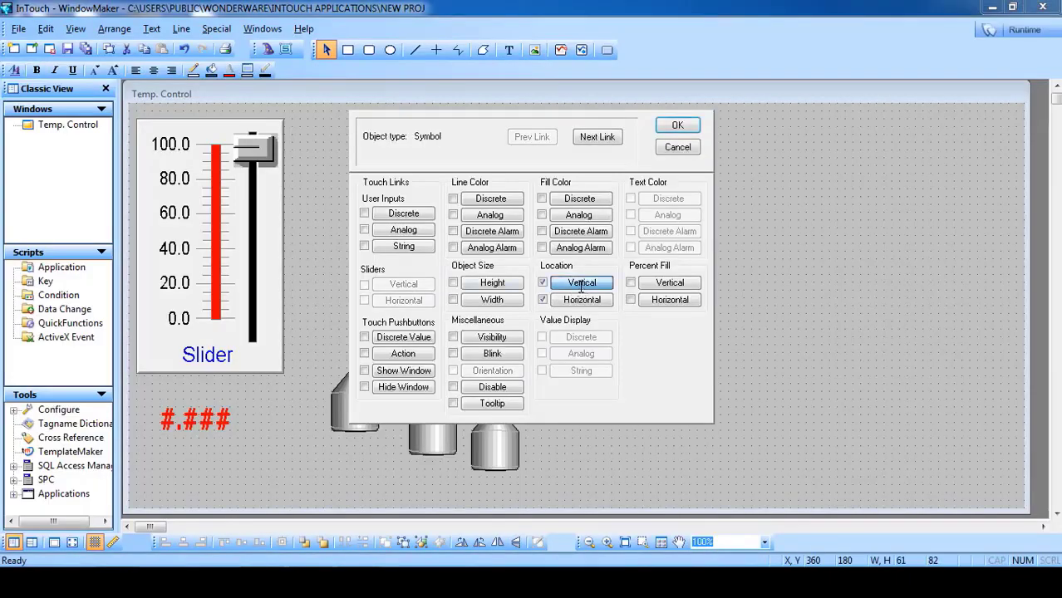
{"action": "left_click", "coordinate": [581, 283]}
{"action": "left_click", "coordinate": [683, 230]}
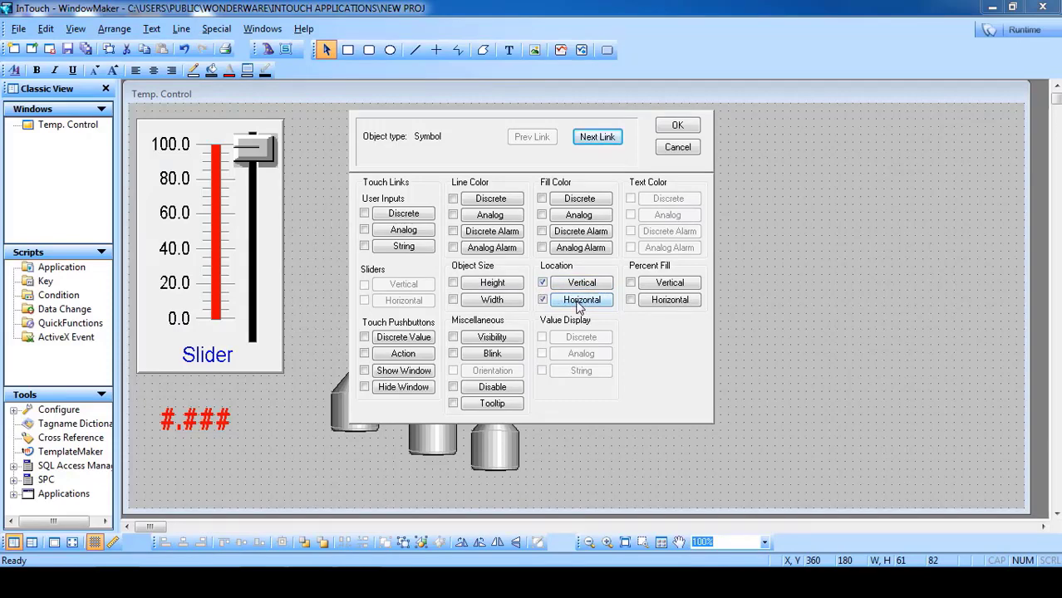
{"action": "left_click", "coordinate": [677, 124]}
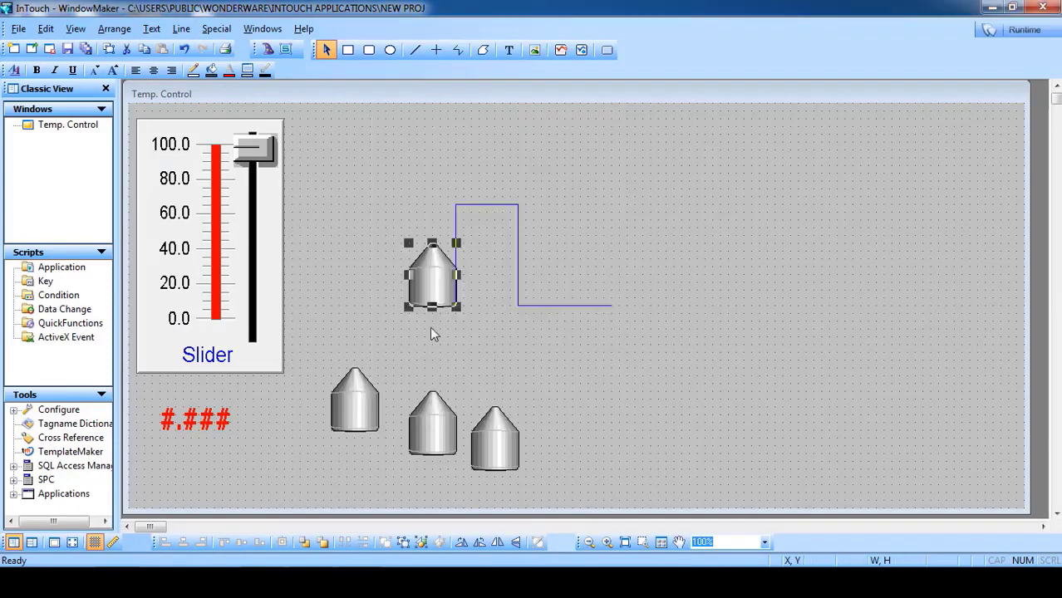
Step: Move the leftmost lower tank onto the path's upper right corner, at X 500, Y 50
{"action": "left_click", "coordinate": [385, 396]}
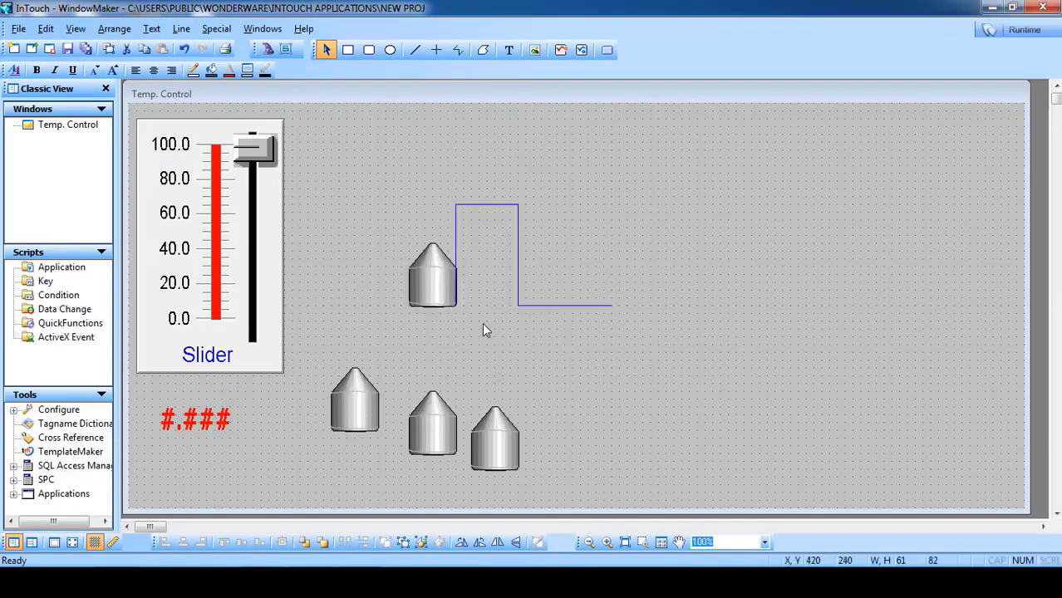
{"action": "left_click_drag", "start_coordinate": [548, 191], "coordinate": [539, 178]}
{"action": "left_click", "coordinate": [462, 268]}
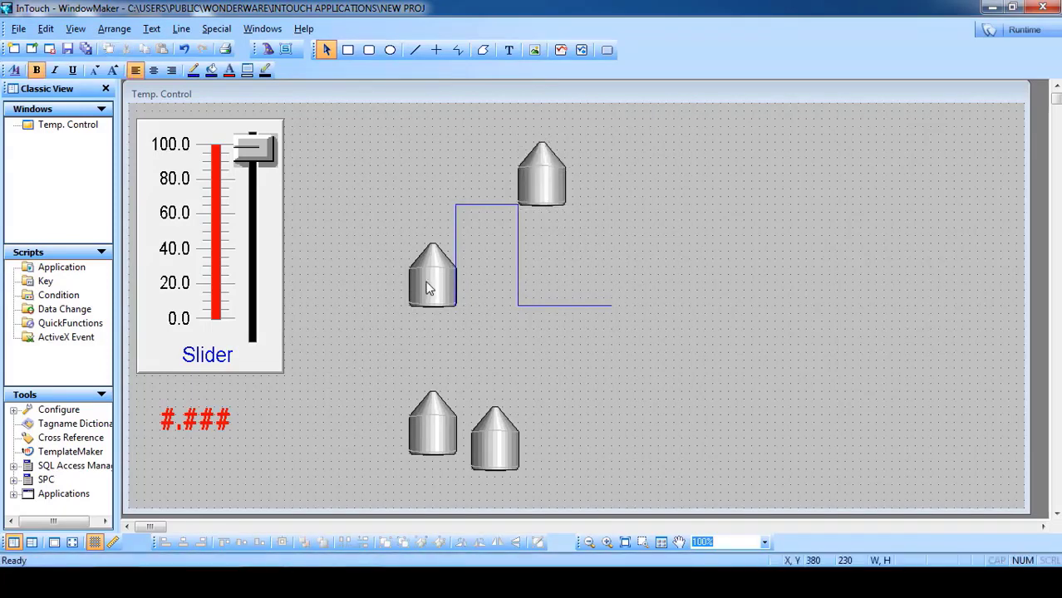
{"action": "left_click", "coordinate": [428, 286]}
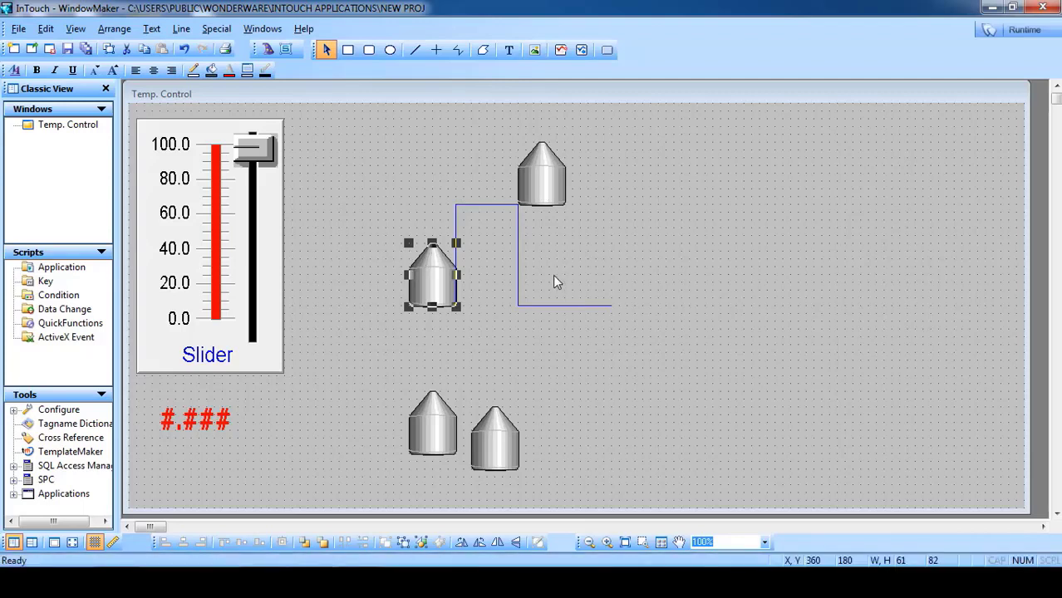
{"action": "left_click", "coordinate": [544, 195]}
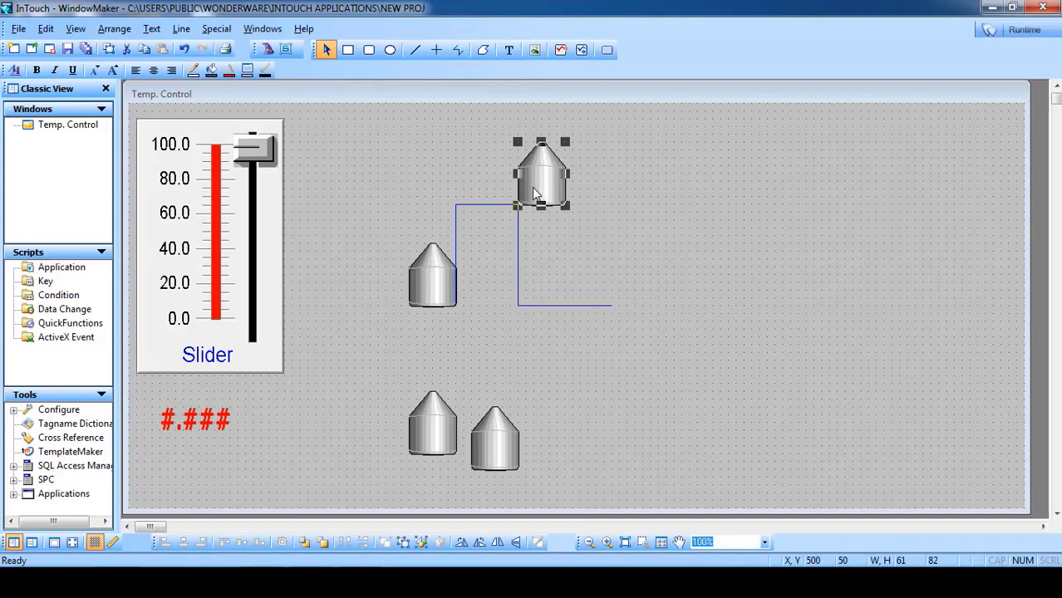
Step: Give the tank at the path's upper right corner a vertical location link on a1: top value 40, bottom value 60, up 0, down 130
{"action": "left_click", "coordinate": [328, 233]}
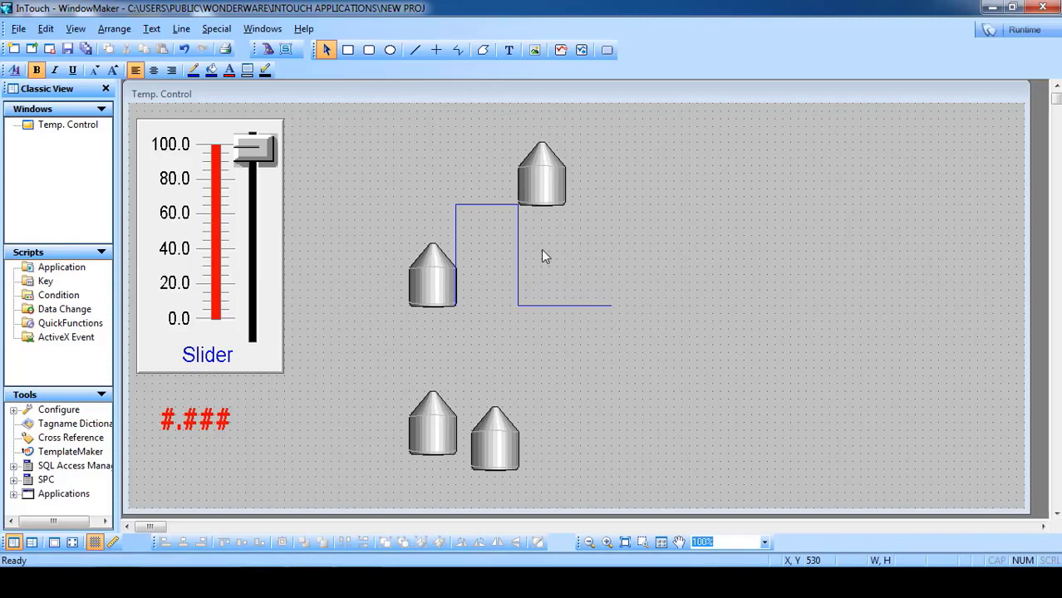
{"action": "left_click", "coordinate": [542, 187]}
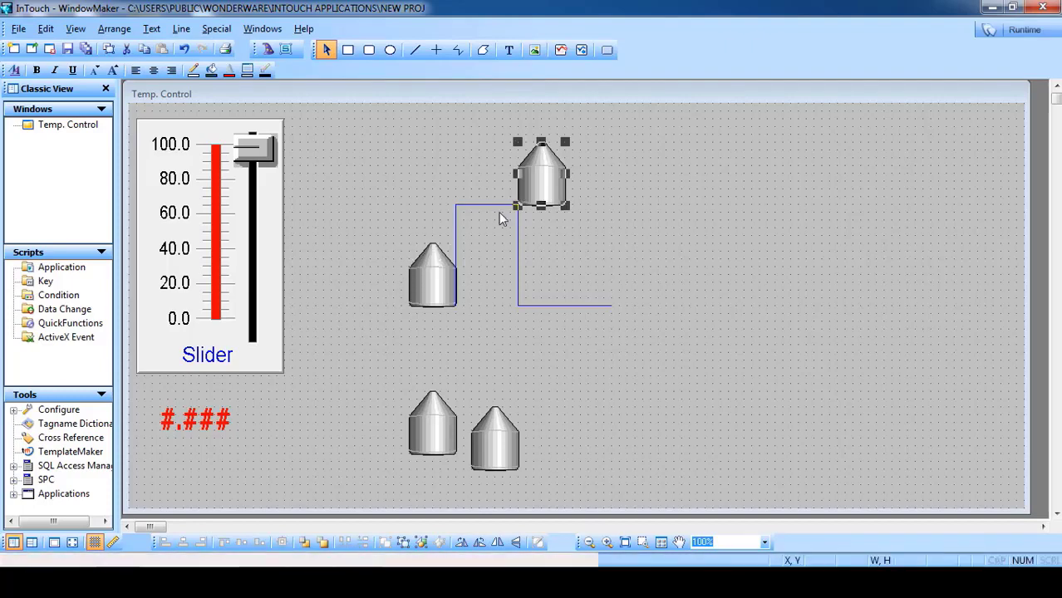
{"action": "double_click", "coordinate": [546, 181]}
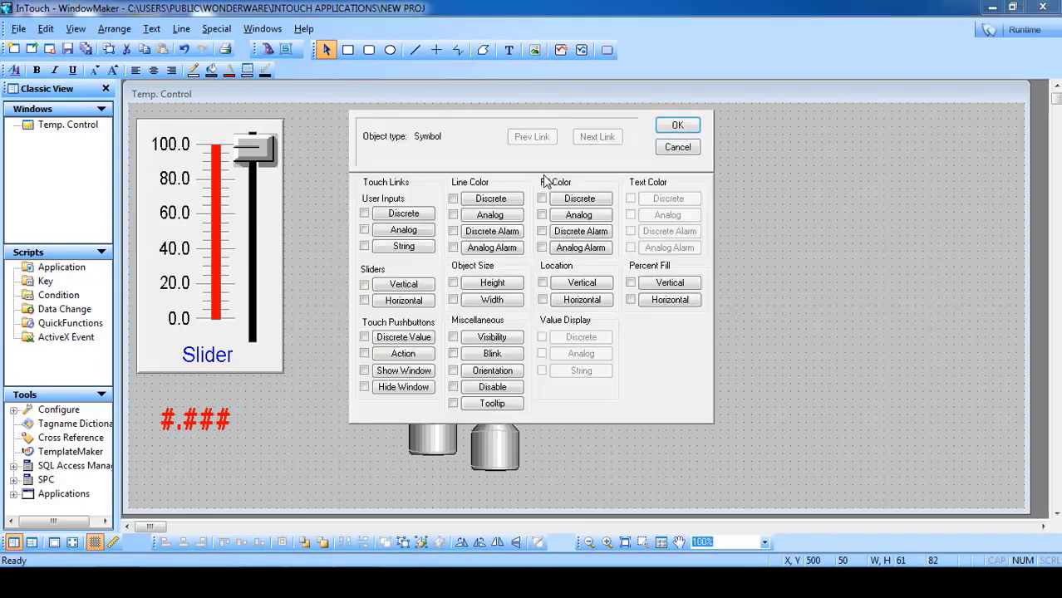
{"action": "left_click", "coordinate": [574, 286]}
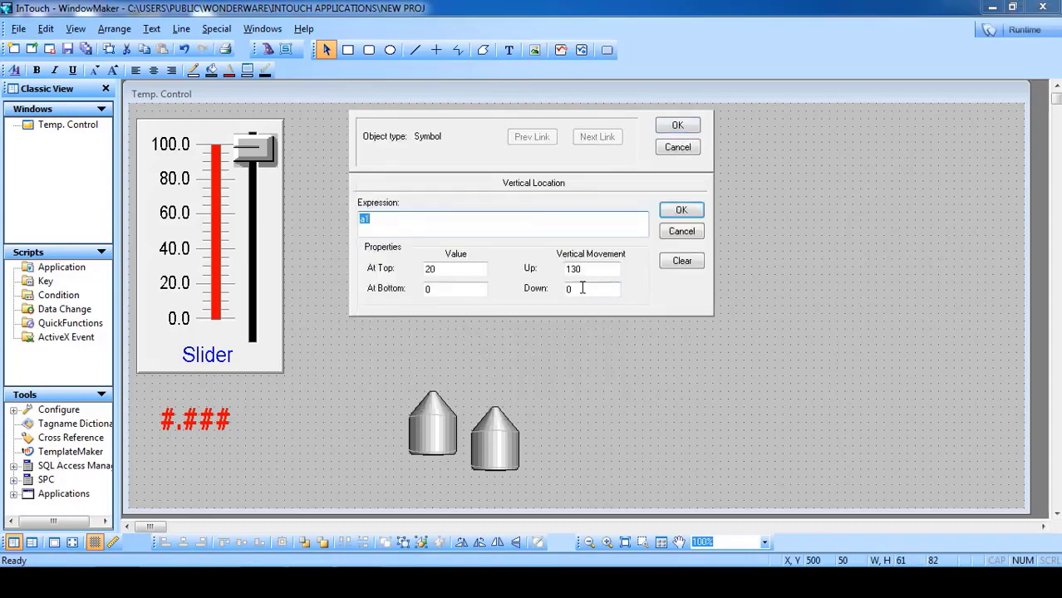
{"action": "left_click_drag", "start_coordinate": [584, 289], "coordinate": [541, 294]}
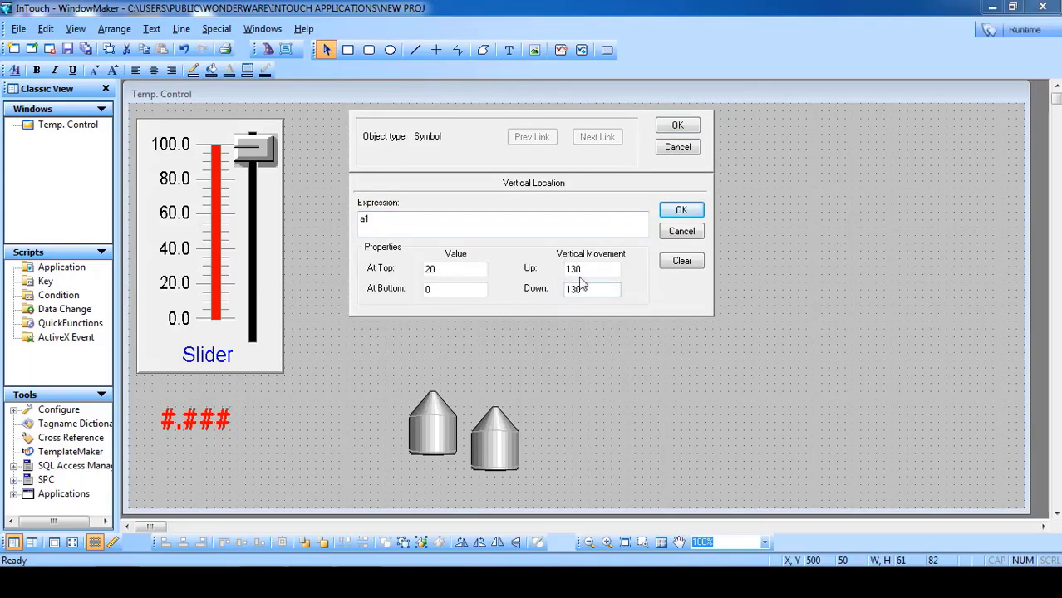
{"action": "left_click_drag", "start_coordinate": [589, 270], "coordinate": [395, 271]}
{"action": "type", "text": "0"}
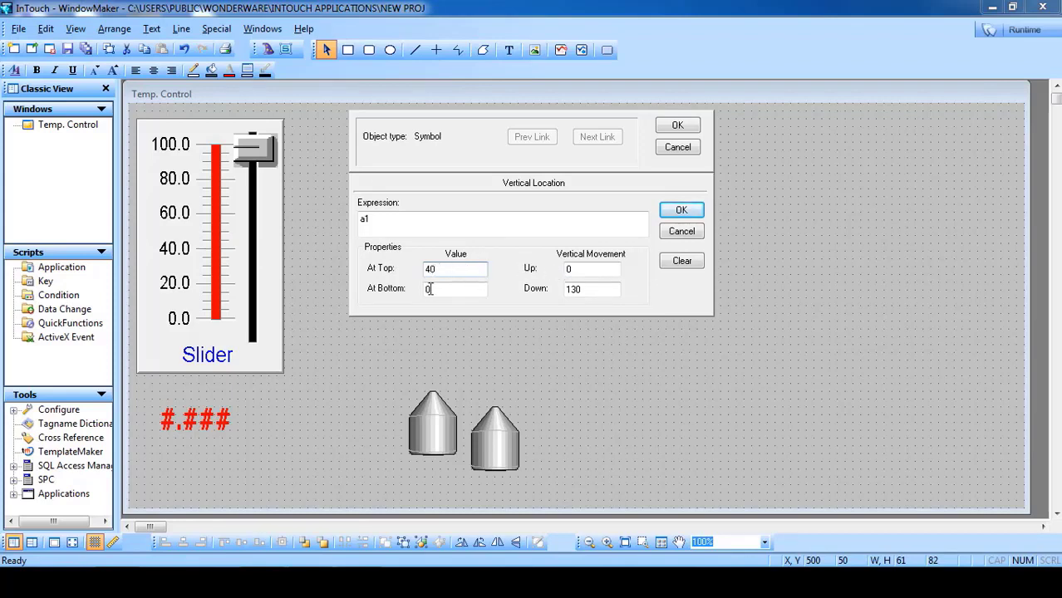
{"action": "left_click_drag", "start_coordinate": [430, 288], "coordinate": [398, 290]}
{"action": "type", "text": "60"}
{"action": "left_click_drag", "start_coordinate": [585, 290], "coordinate": [554, 295]}
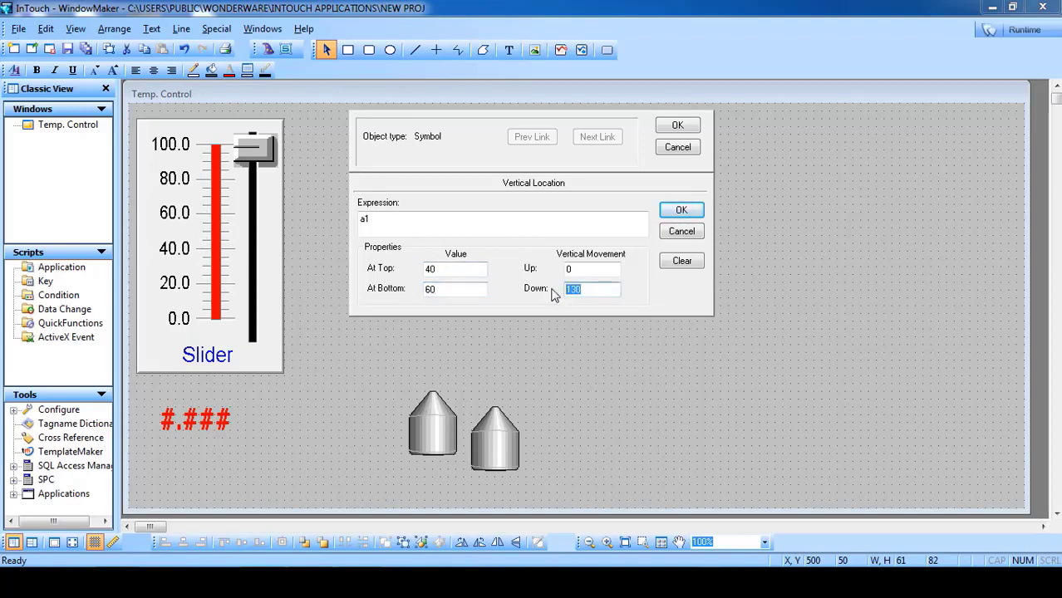
{"action": "left_click", "coordinate": [450, 268]}
{"action": "left_click", "coordinate": [677, 126]}
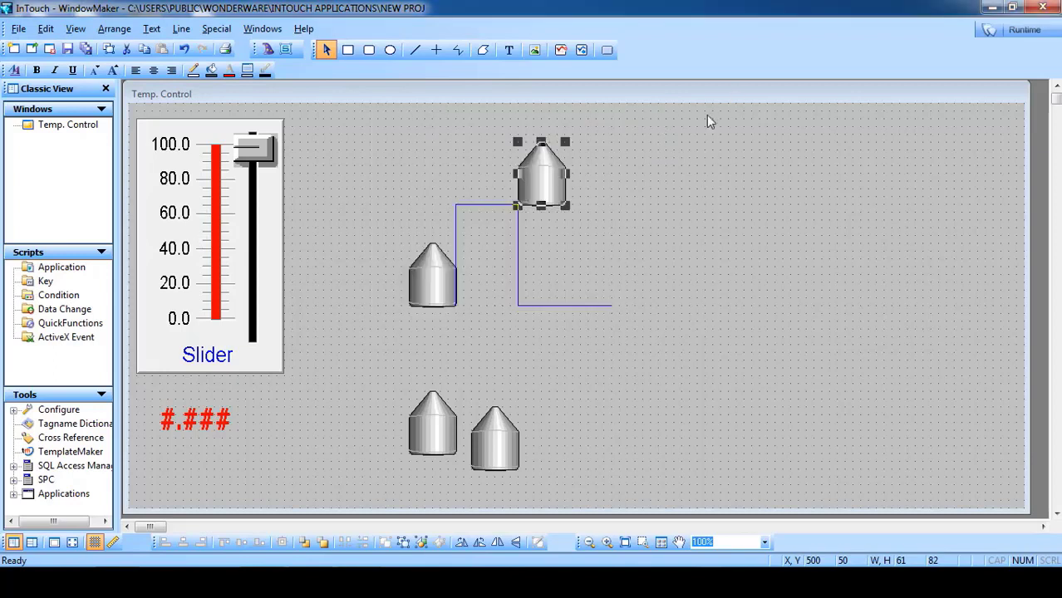
Step: Run the window in WindowViewer, raise the slider to about 63 to check the corner tank's descent, and return to WindowMaker
{"action": "left_click", "coordinate": [1023, 30]}
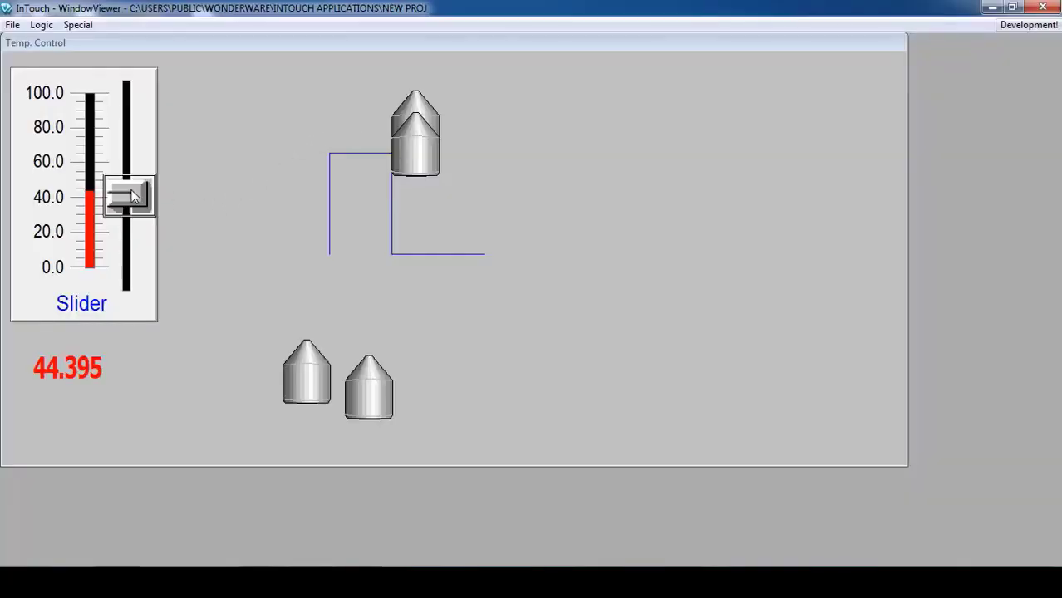
{"action": "left_click_drag", "start_coordinate": [128, 195], "coordinate": [125, 146]}
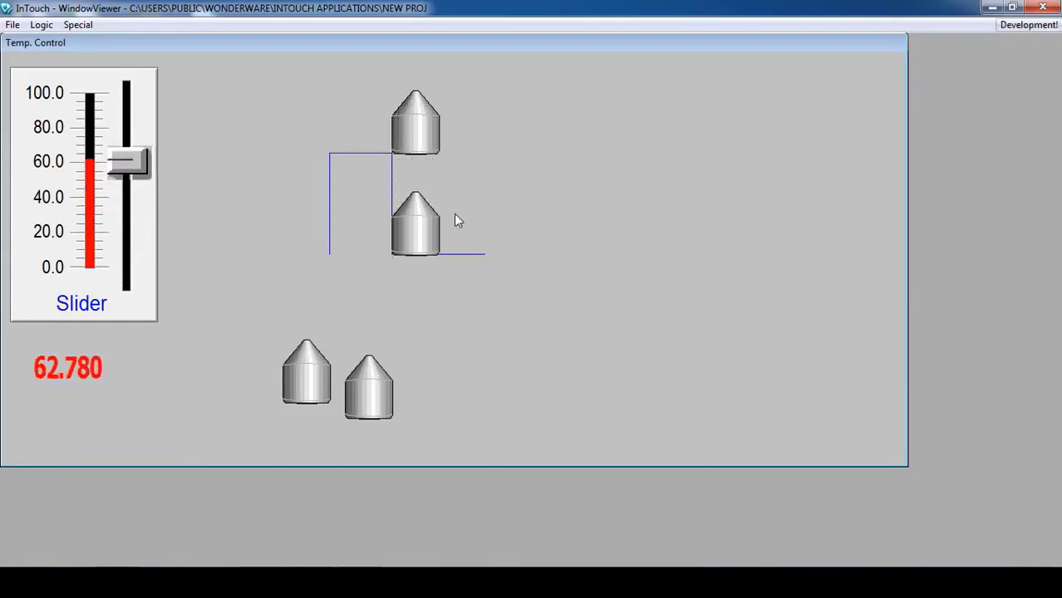
{"action": "left_click", "coordinate": [1027, 25]}
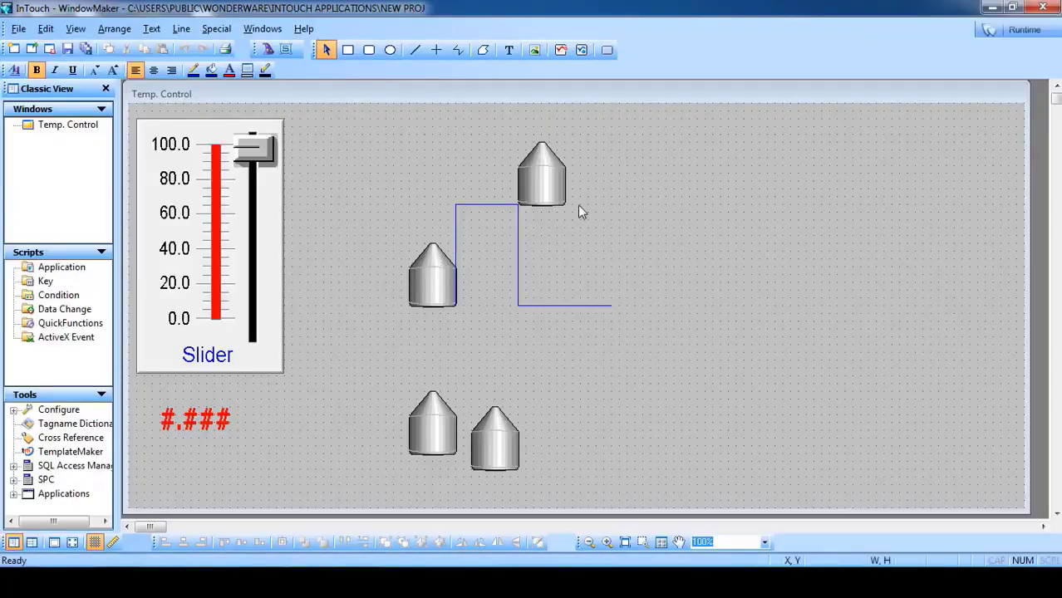
Step: Add a horizontal location link on a1 to the corner tank: left end 60, right end 80, movement 0 to the left and 140 to the right
{"action": "double_click", "coordinate": [545, 181]}
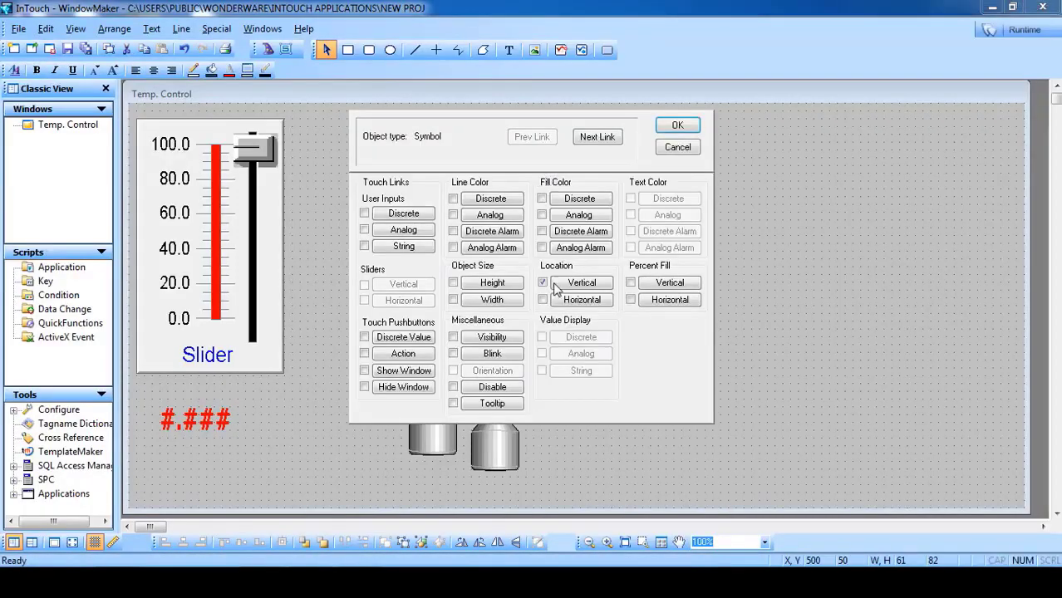
{"action": "left_click", "coordinate": [582, 301]}
{"action": "left_click_drag", "start_coordinate": [597, 294], "coordinate": [553, 293]}
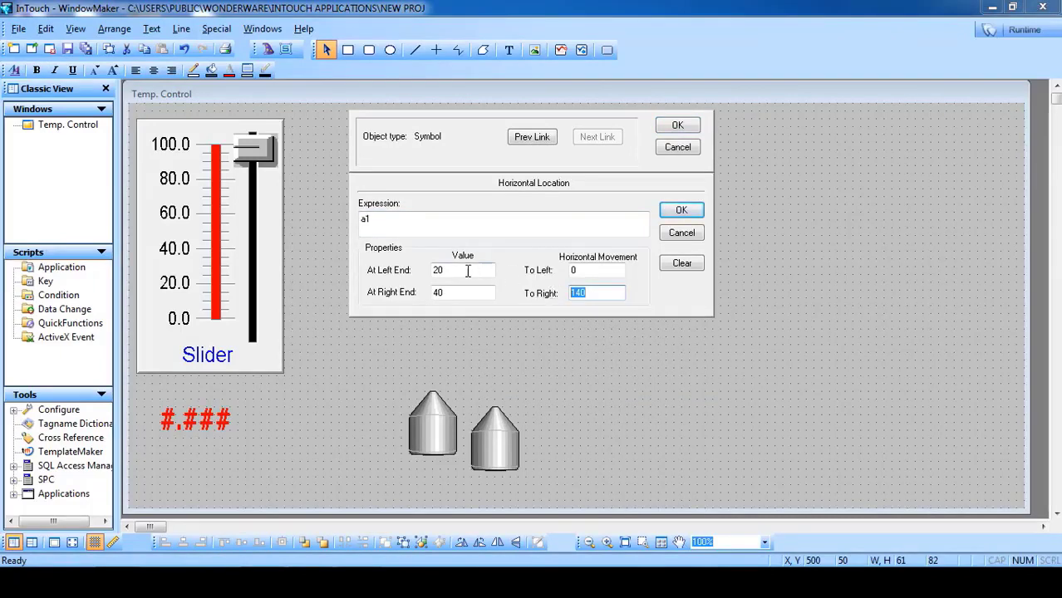
{"action": "left_click_drag", "start_coordinate": [451, 270], "coordinate": [430, 270]}
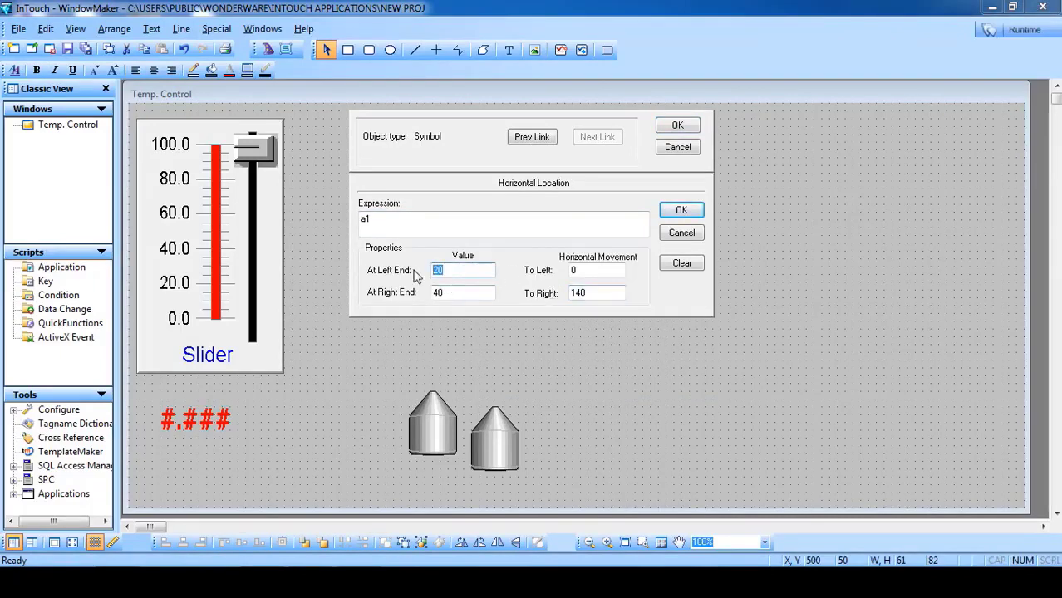
{"action": "type", "text": "60"}
{"action": "left_click_drag", "start_coordinate": [462, 293], "coordinate": [409, 294]}
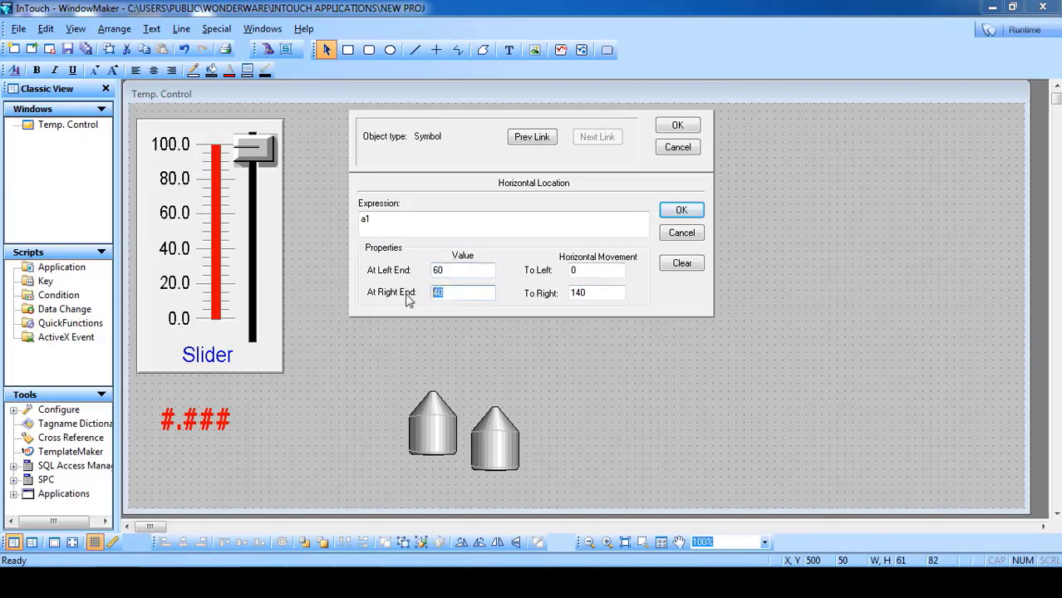
{"action": "type", "text": "8"}
{"action": "left_click_drag", "start_coordinate": [597, 292], "coordinate": [545, 292]}
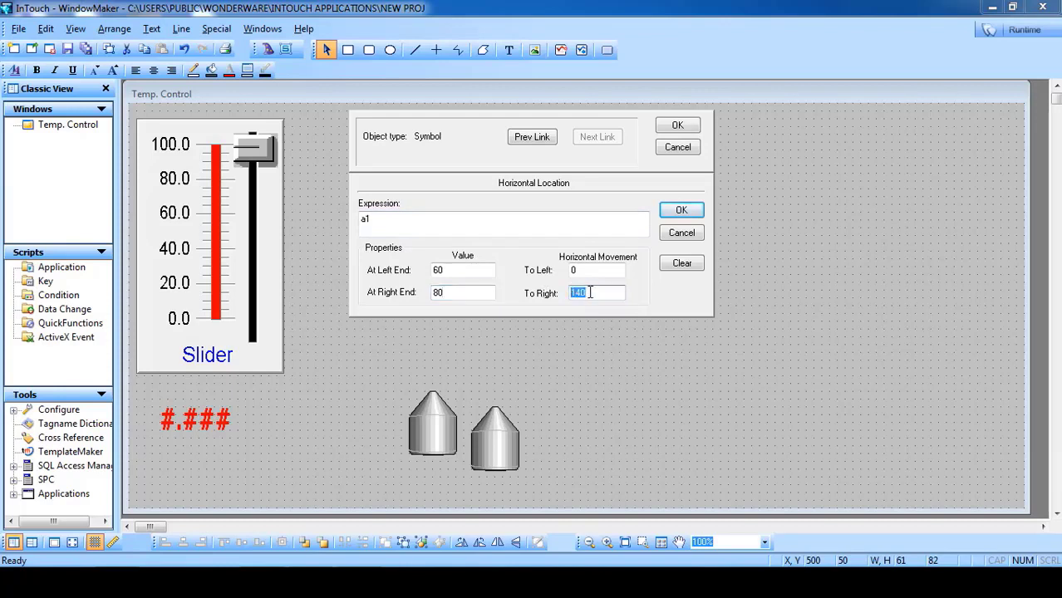
{"action": "double_click", "coordinate": [453, 269]}
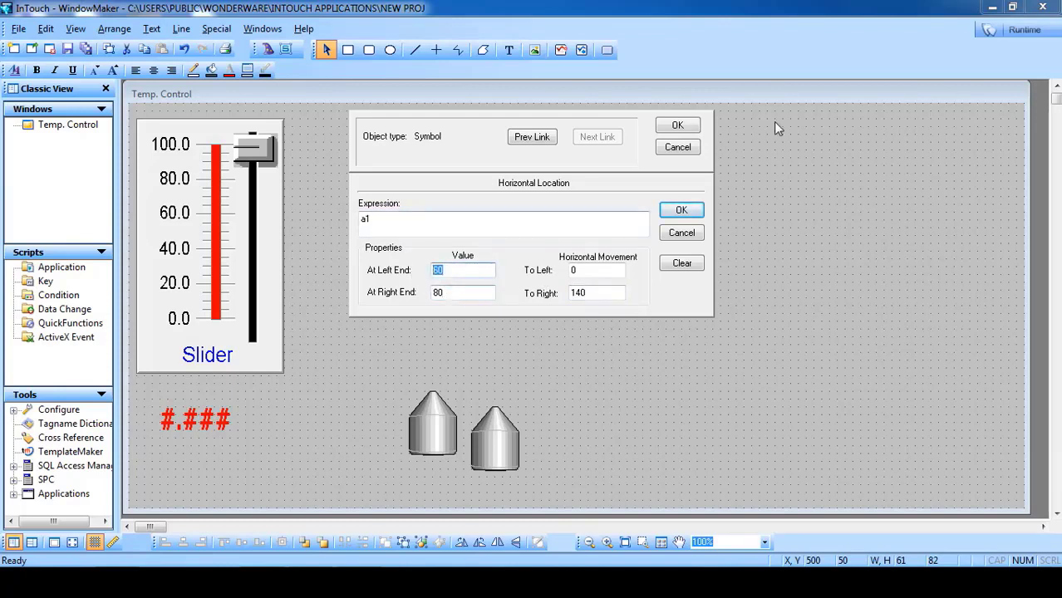
{"action": "left_click", "coordinate": [688, 130]}
Step: Run the window in WindowViewer, lower the slider to about 8 to check both tanks' movement, and return to WindowMaker
{"action": "left_click", "coordinate": [1018, 30]}
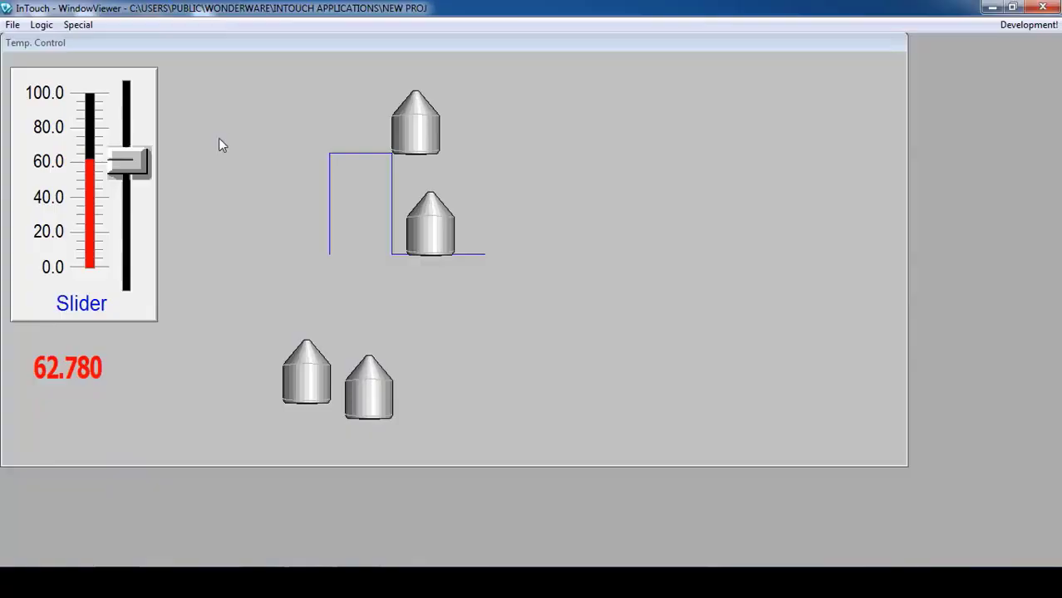
{"action": "left_click_drag", "start_coordinate": [127, 160], "coordinate": [98, 248]}
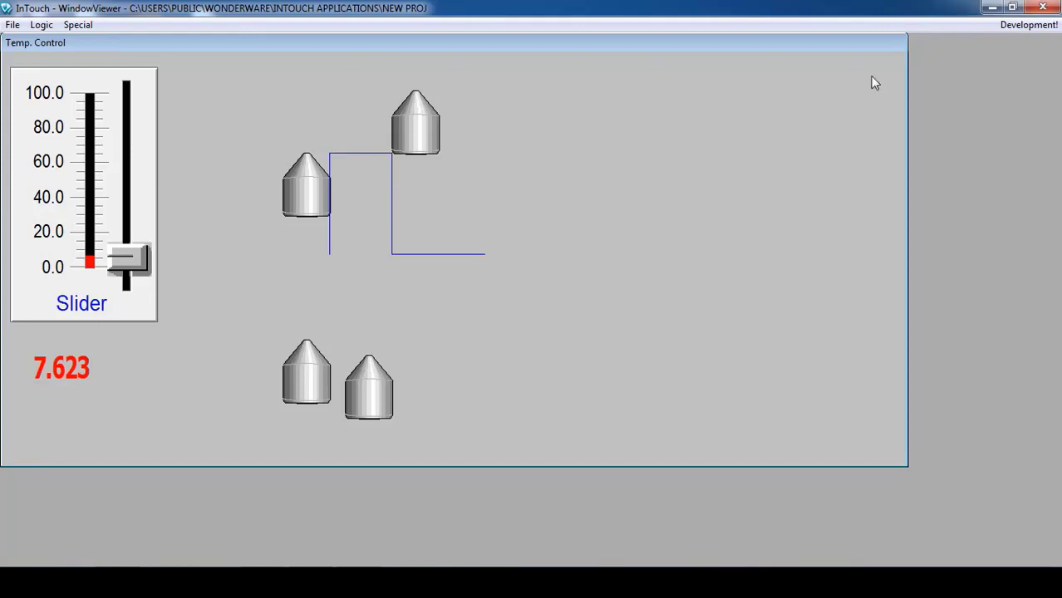
{"action": "left_click", "coordinate": [1027, 24]}
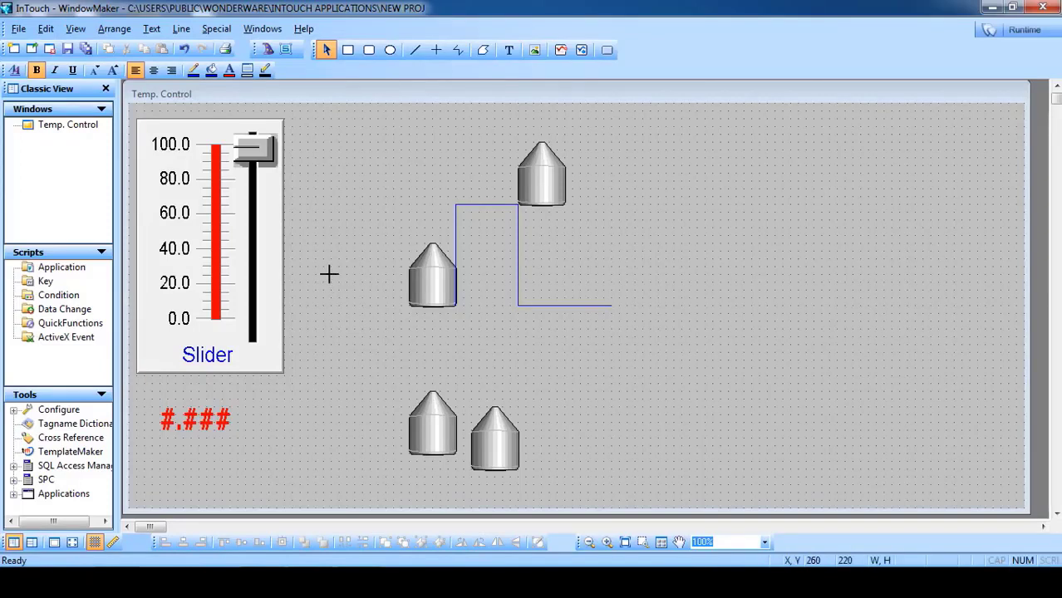
Step: Add a visibility link to the tank at the path's start with the expression a1>40 and the visible state Off
{"action": "left_click", "coordinate": [432, 298]}
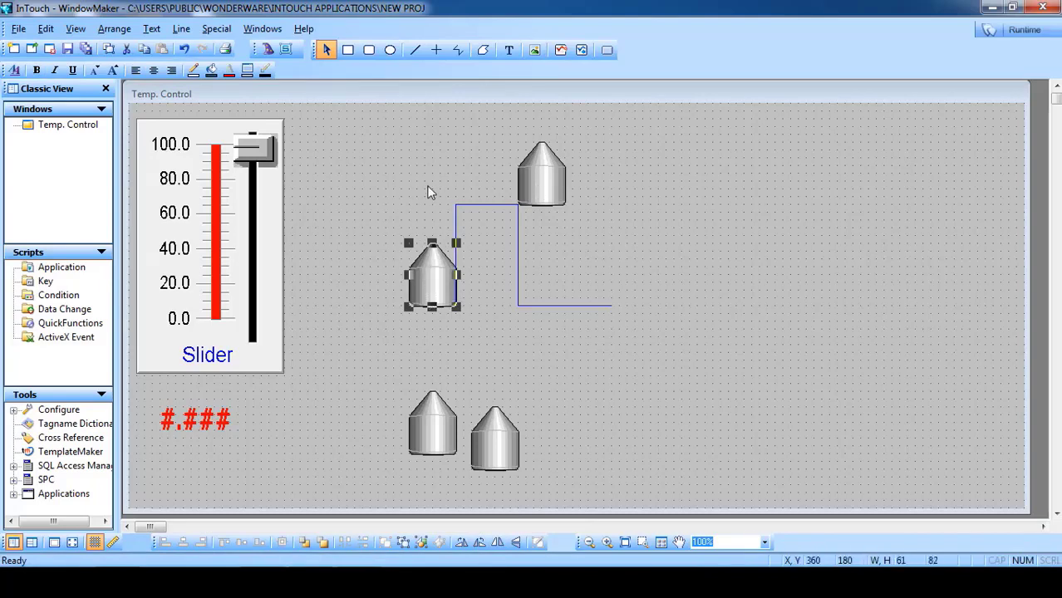
{"action": "double_click", "coordinate": [439, 291]}
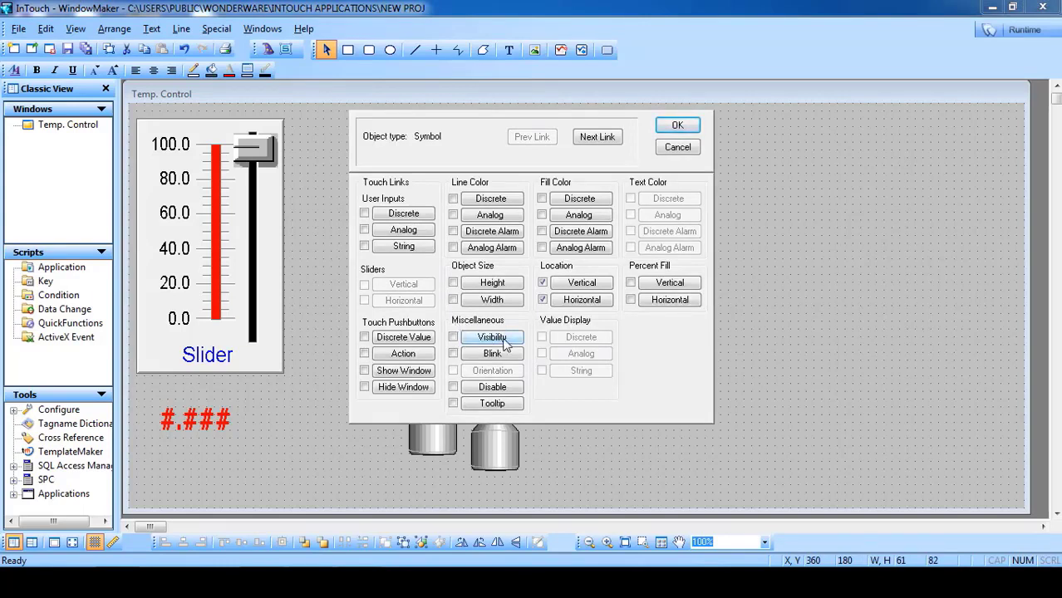
{"action": "left_click", "coordinate": [499, 338]}
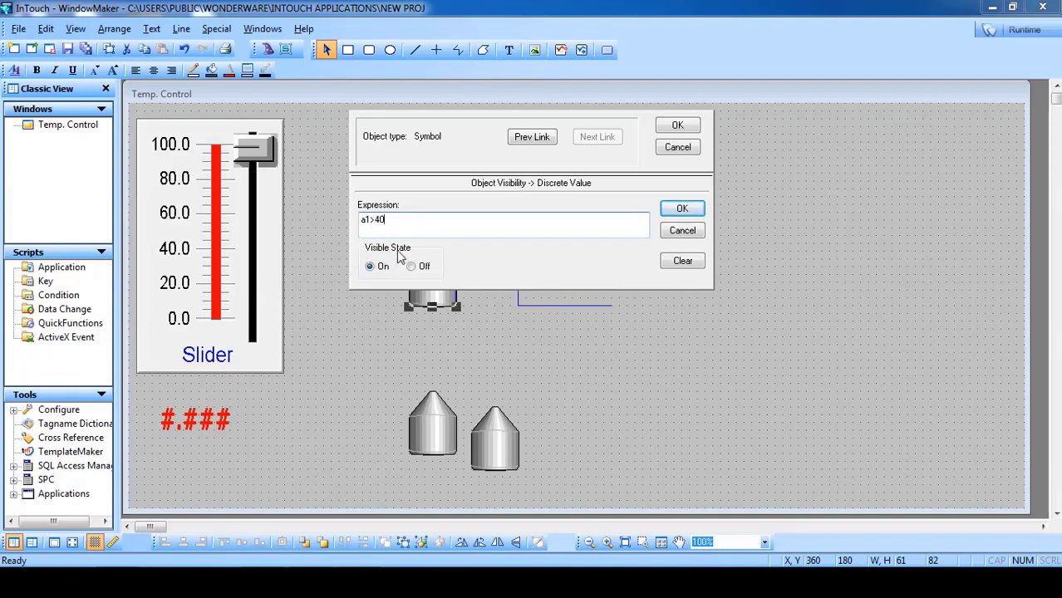
{"action": "left_click", "coordinate": [420, 269]}
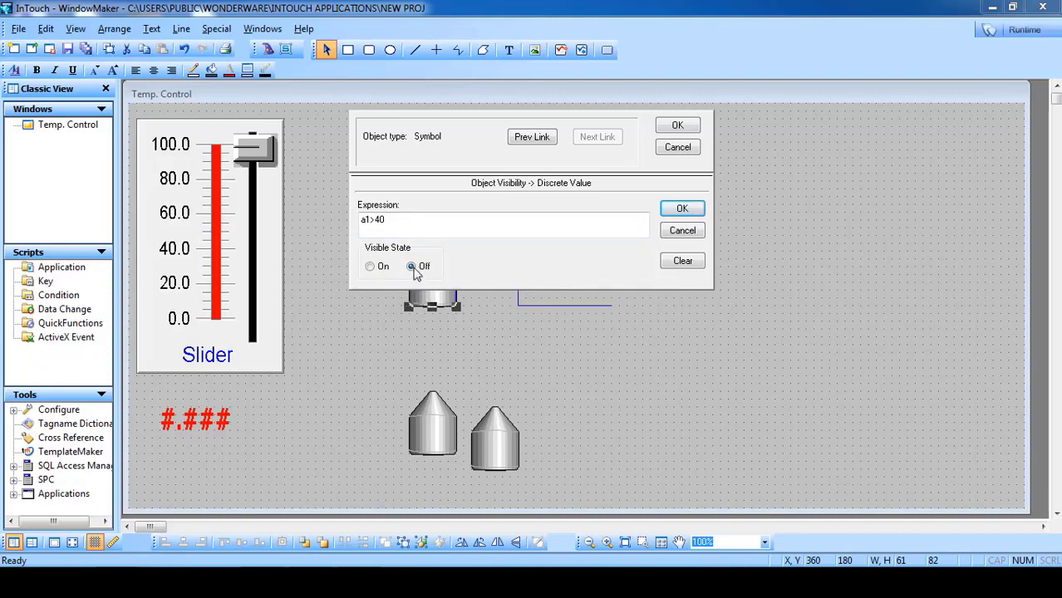
{"action": "left_click", "coordinate": [371, 266]}
{"action": "left_click_drag", "start_coordinate": [406, 226], "coordinate": [346, 224]}
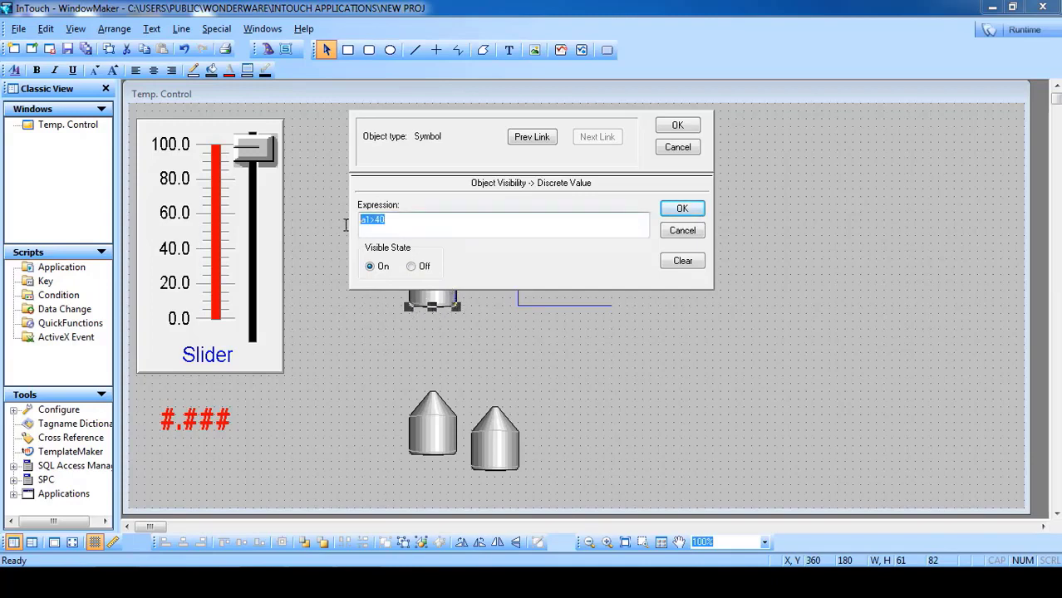
{"action": "left_click", "coordinate": [410, 222]}
{"action": "left_click", "coordinate": [412, 267]}
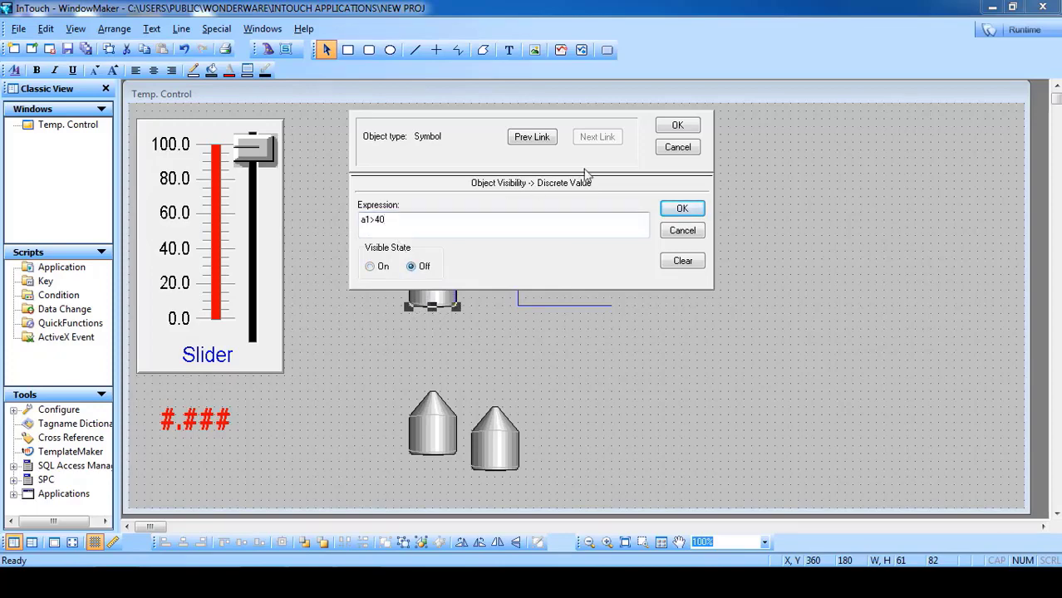
{"action": "left_click", "coordinate": [669, 124]}
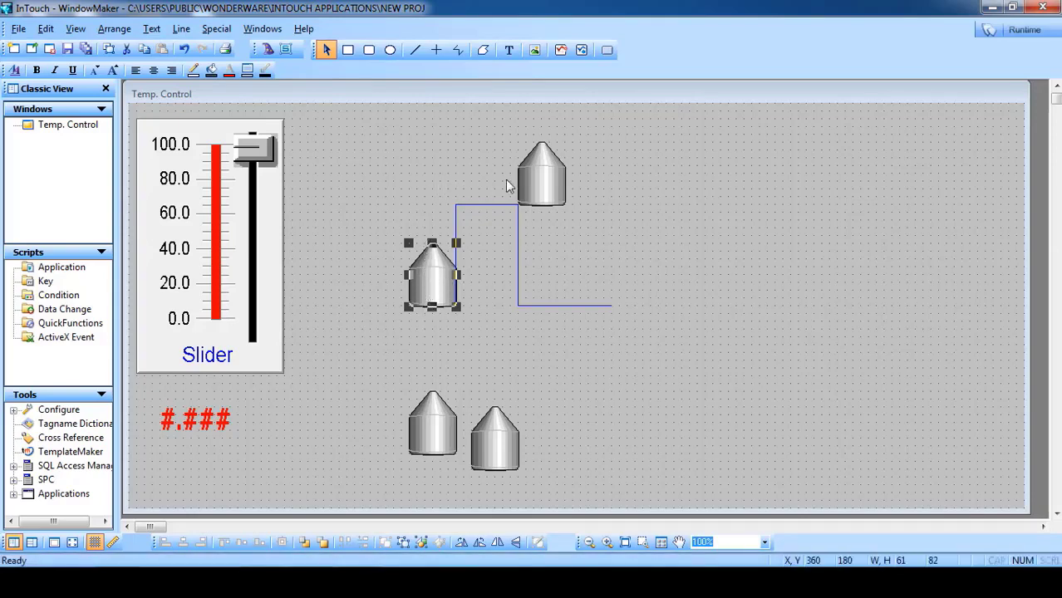
Step: Add a visibility link to the tank at the path's upper right corner with the expression a1>40 and the visible state On
{"action": "left_click", "coordinate": [538, 186]}
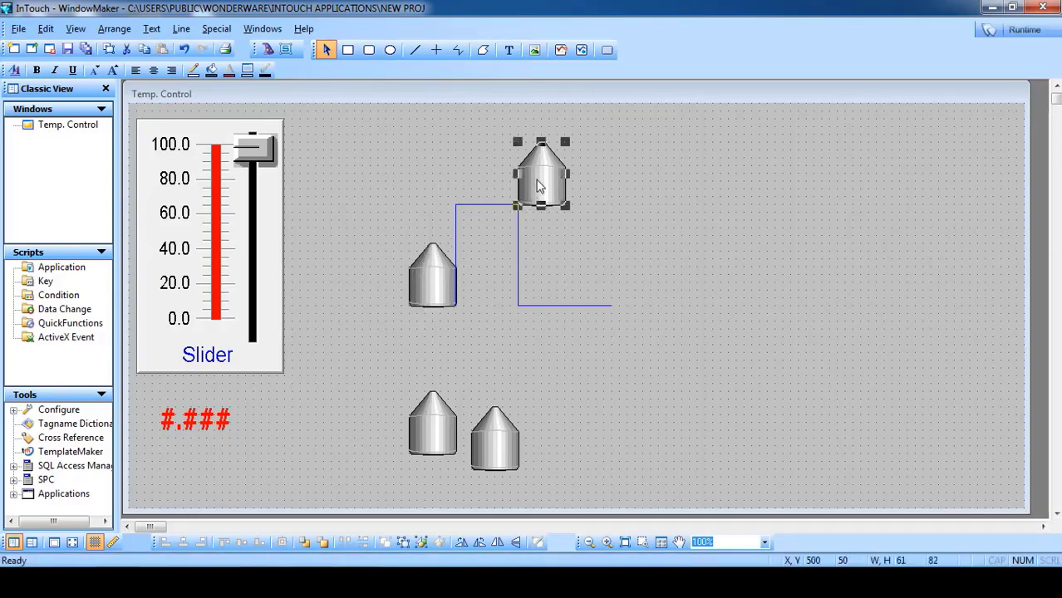
{"action": "left_click", "coordinate": [436, 278]}
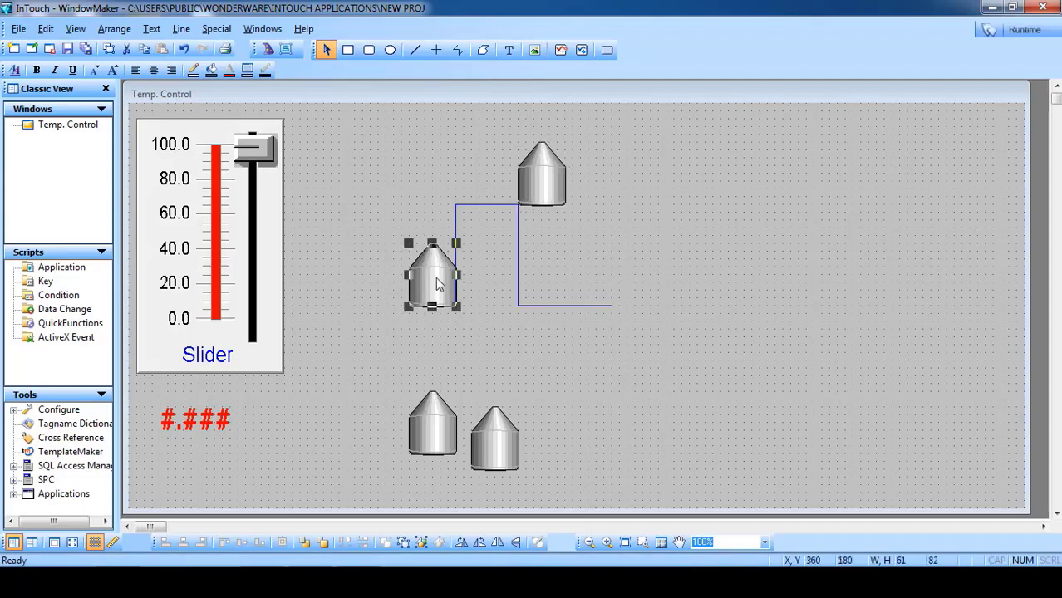
{"action": "left_click", "coordinate": [541, 201]}
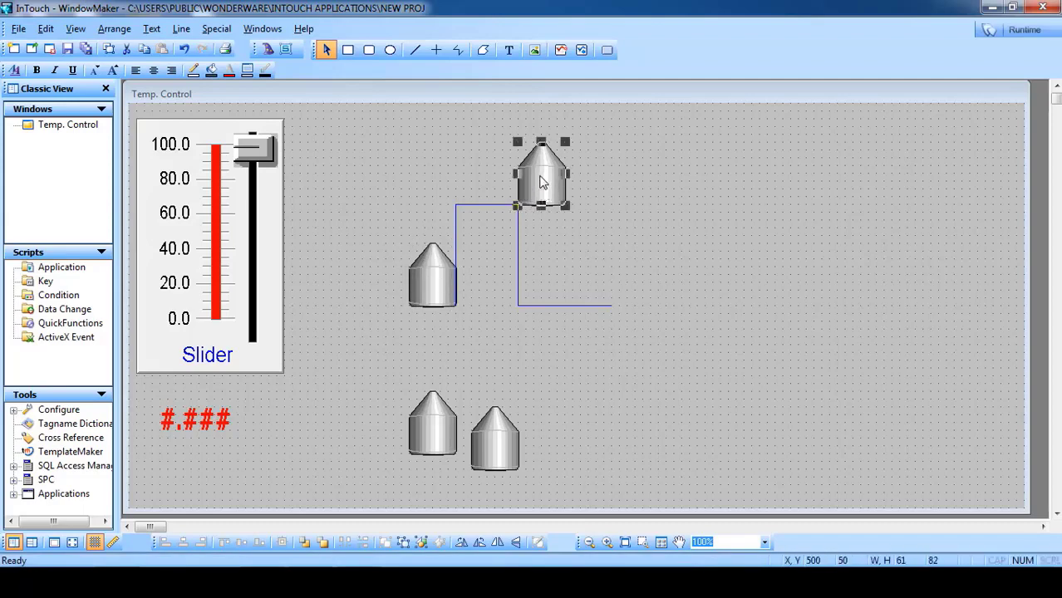
{"action": "double_click", "coordinate": [541, 182]}
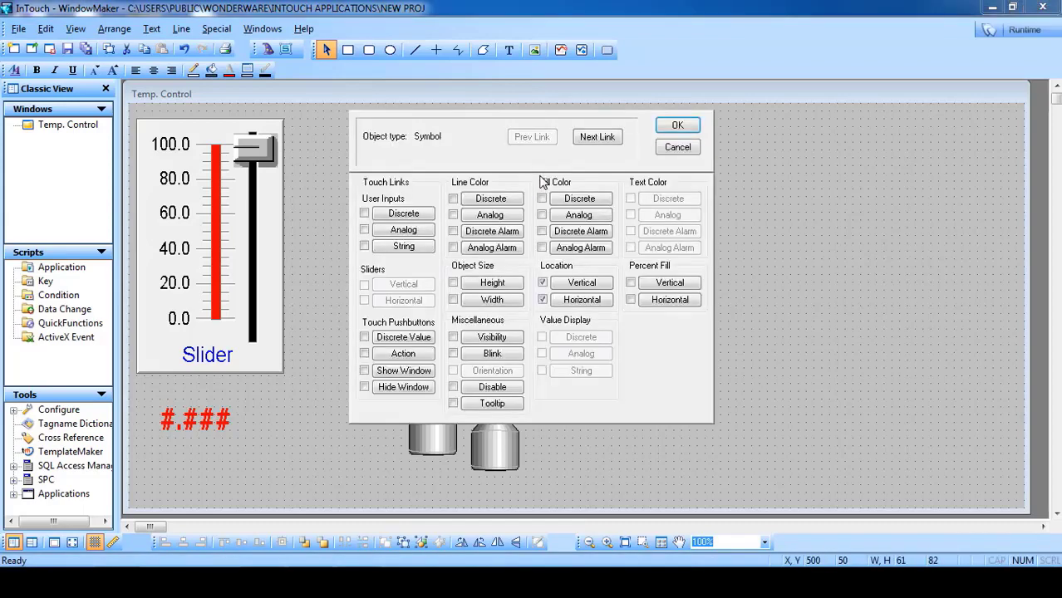
{"action": "left_click", "coordinate": [492, 337]}
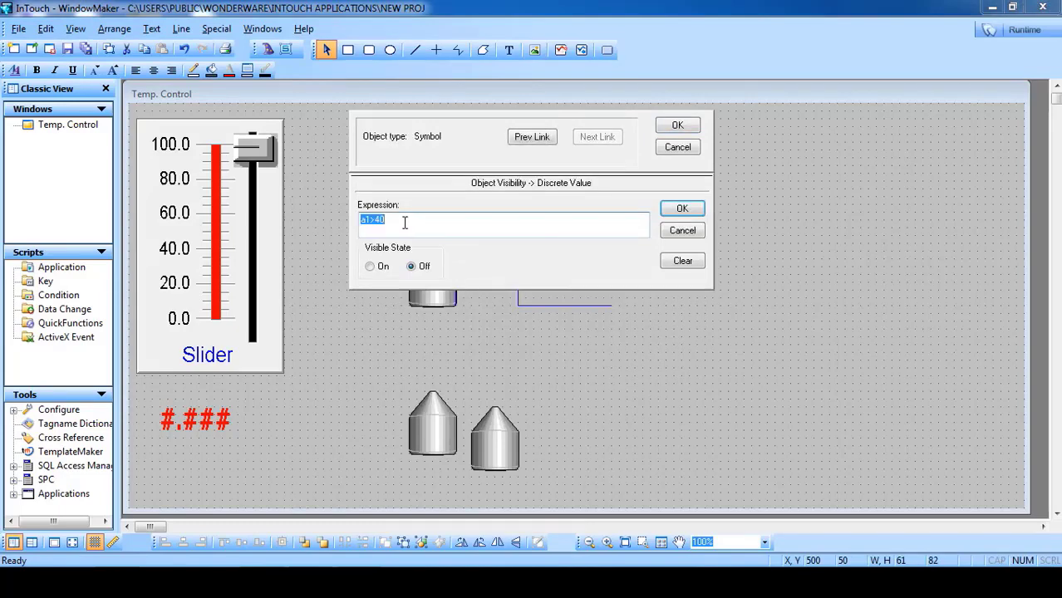
{"action": "type", "text": "a1>40"}
{"action": "left_click", "coordinate": [370, 266]}
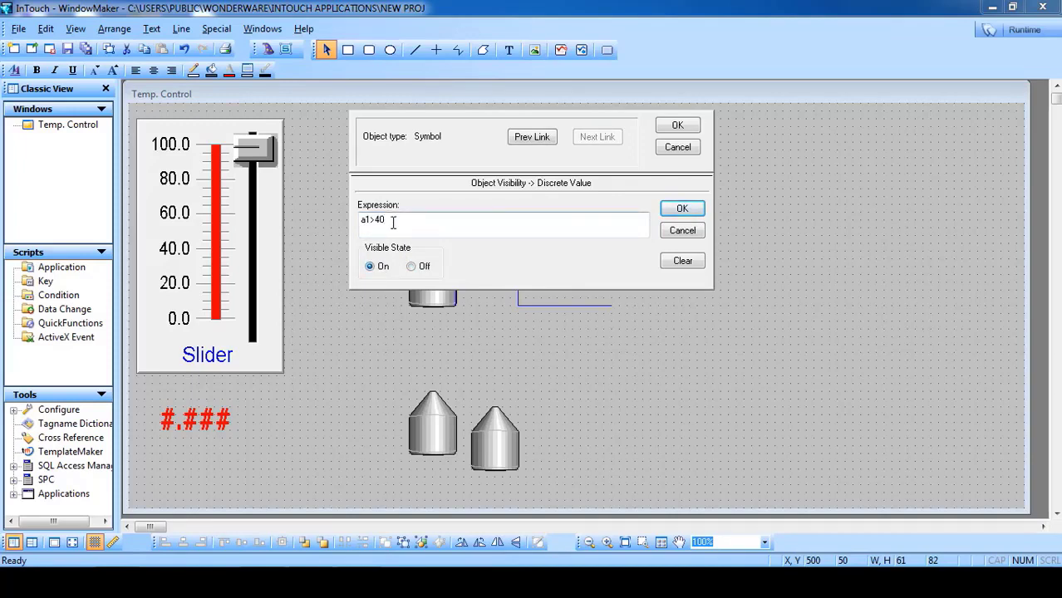
{"action": "left_click_drag", "start_coordinate": [390, 219], "coordinate": [360, 220]}
{"action": "left_click", "coordinate": [678, 126]}
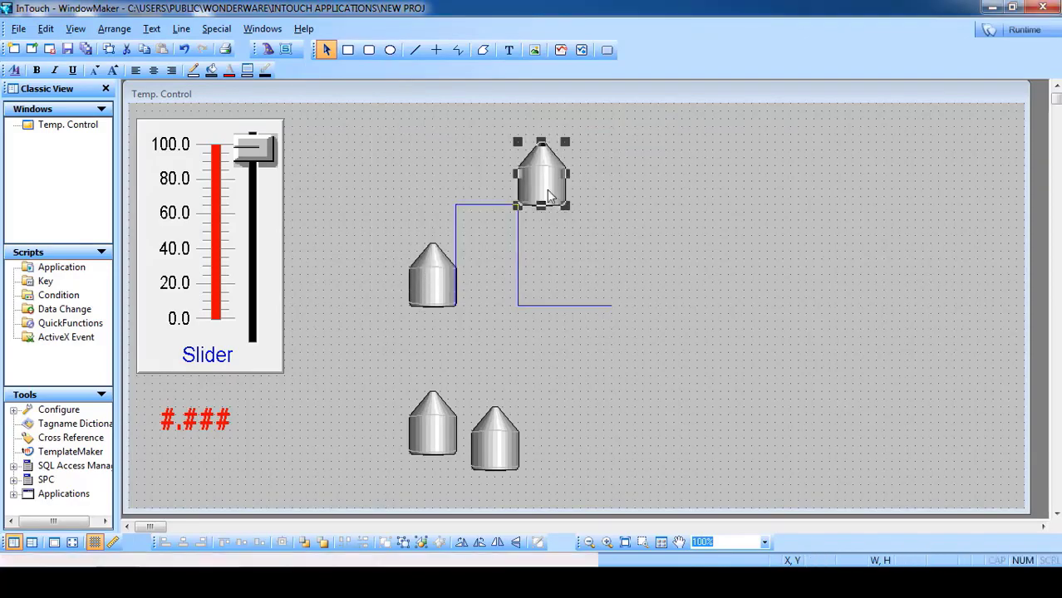
Step: Run the window in WindowViewer, raise the slider from 0 through its range to check the tanks' visibility, and return to WindowMaker
{"action": "left_click", "coordinate": [1014, 33]}
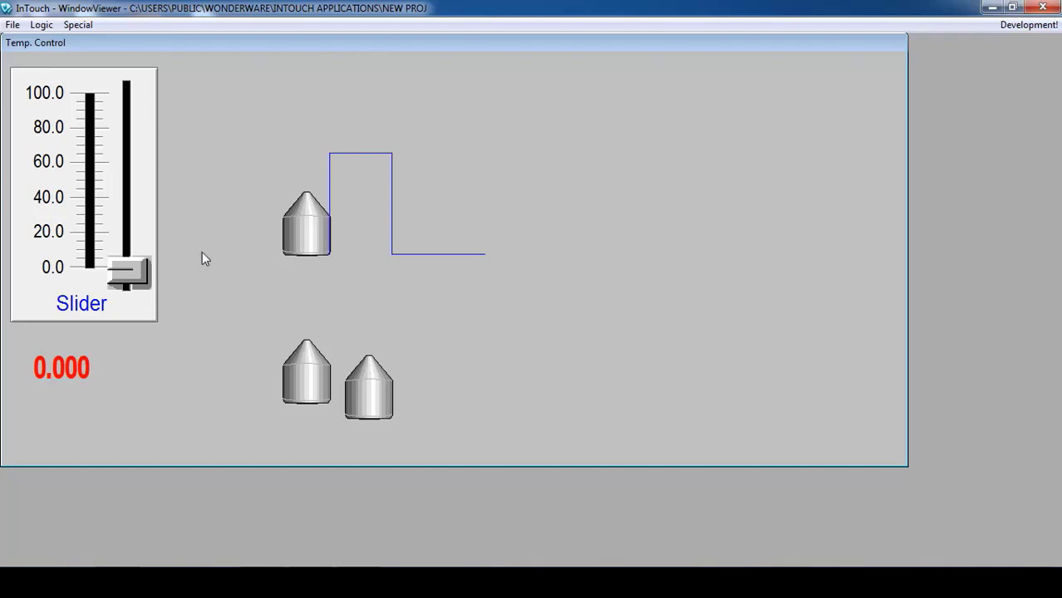
{"action": "left_click_drag", "start_coordinate": [129, 264], "coordinate": [117, 99]}
{"action": "left_click", "coordinate": [1038, 26]}
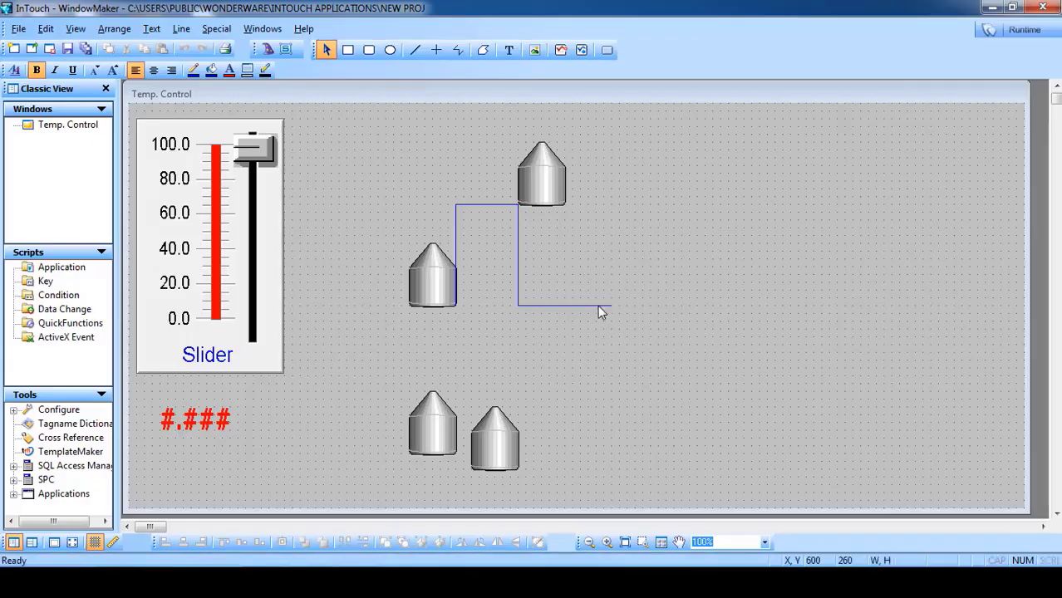
Step: Delete the left one of the two spare tanks below the path
{"action": "left_click", "coordinate": [606, 306]}
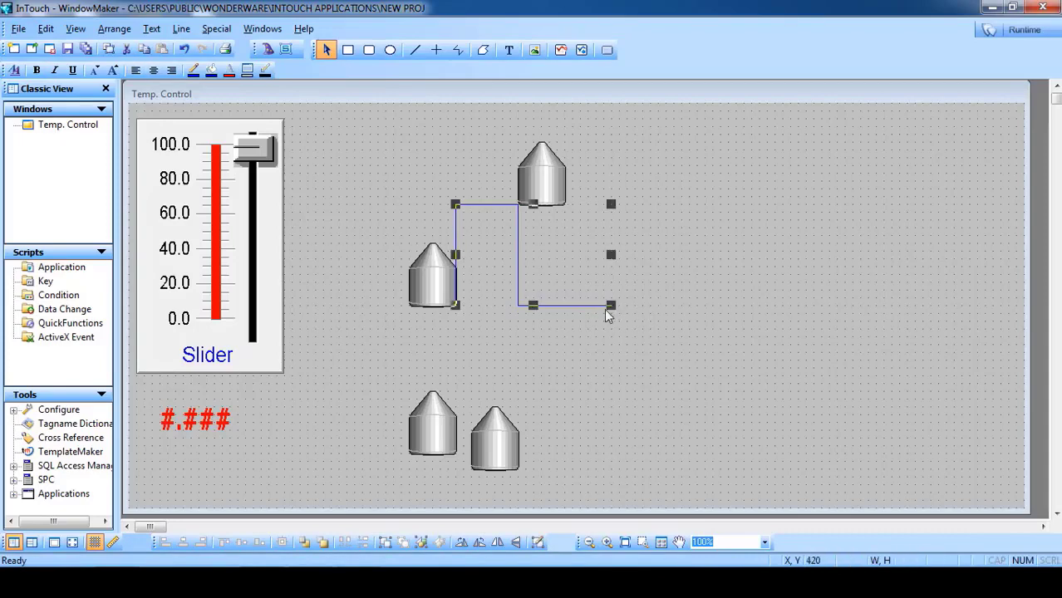
{"action": "left_click", "coordinate": [671, 363]}
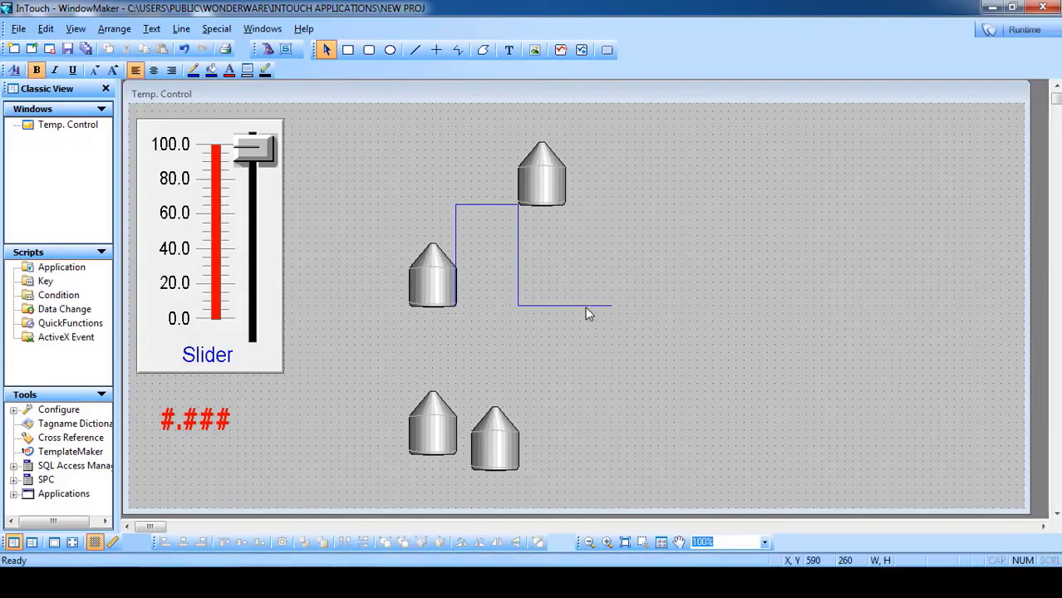
{"action": "left_click", "coordinate": [425, 431]}
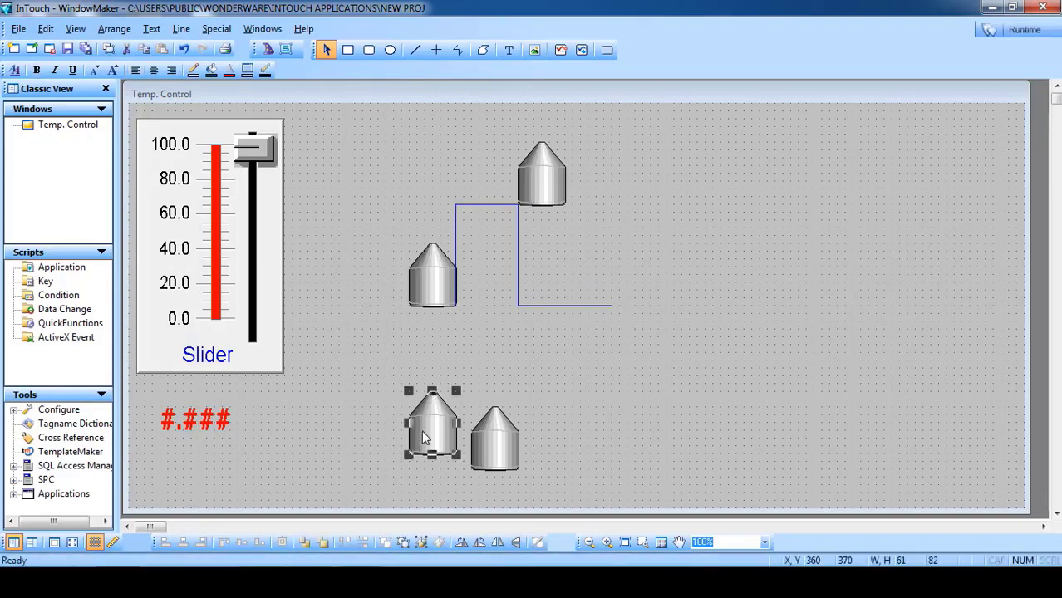
{"action": "key", "text": "Delete"}
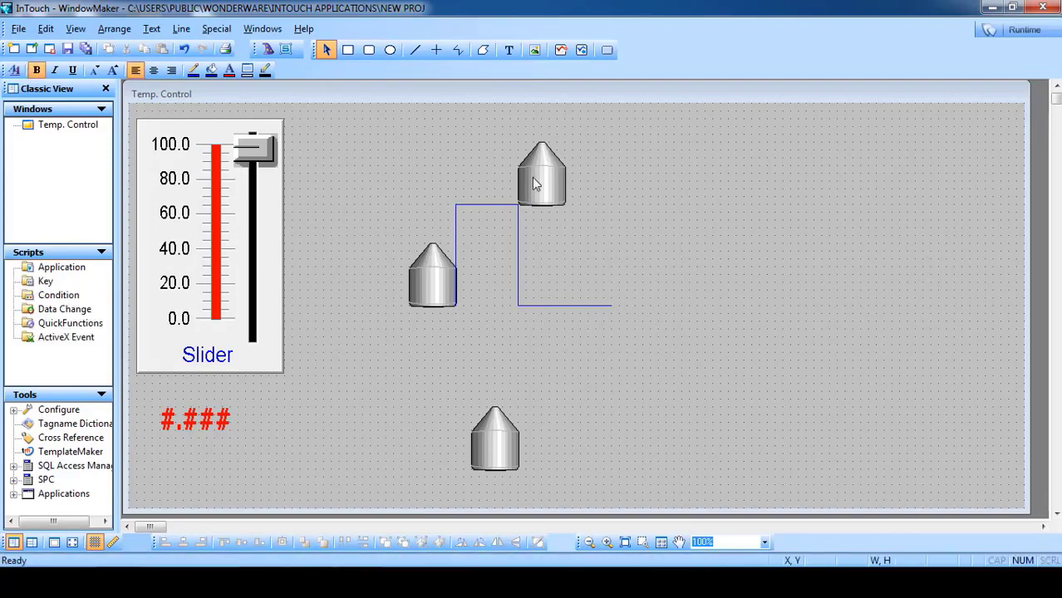
Step: Review the visibility link on the tank at the path's start without changing it
{"action": "double_click", "coordinate": [424, 280]}
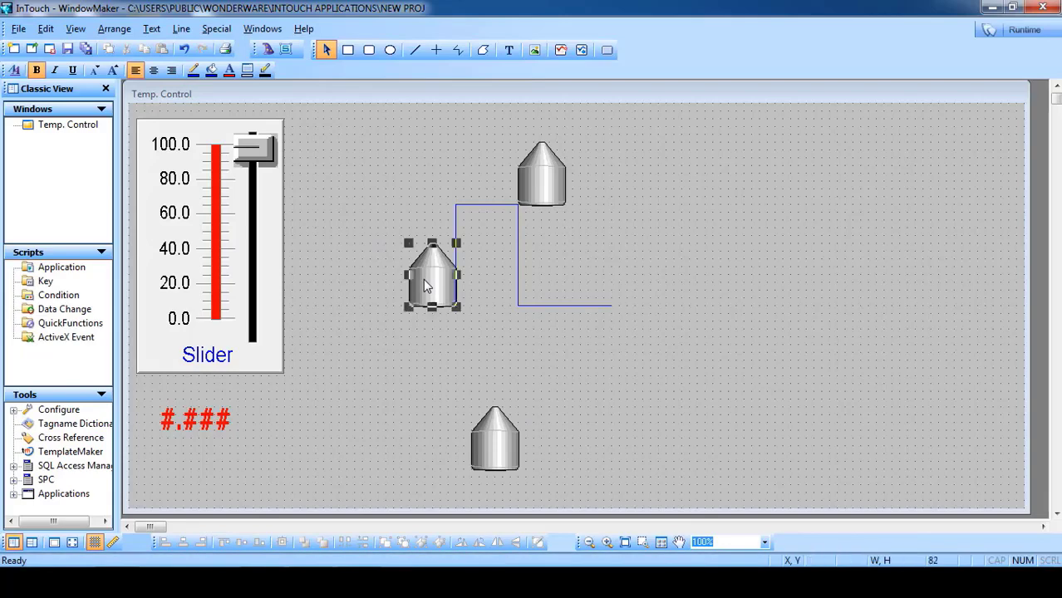
{"action": "left_click", "coordinate": [499, 338]}
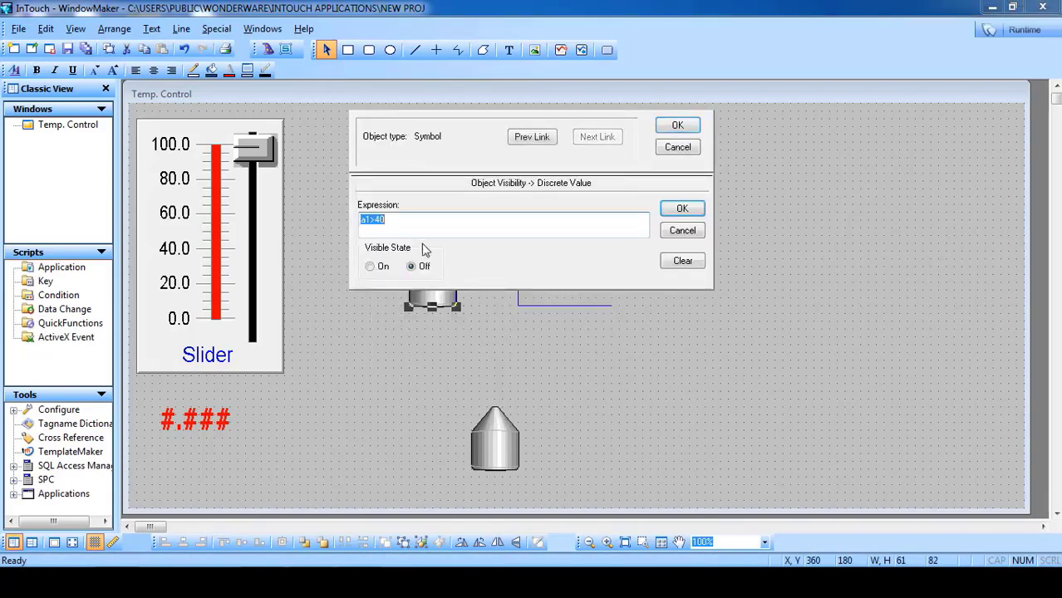
{"action": "left_click", "coordinate": [667, 147]}
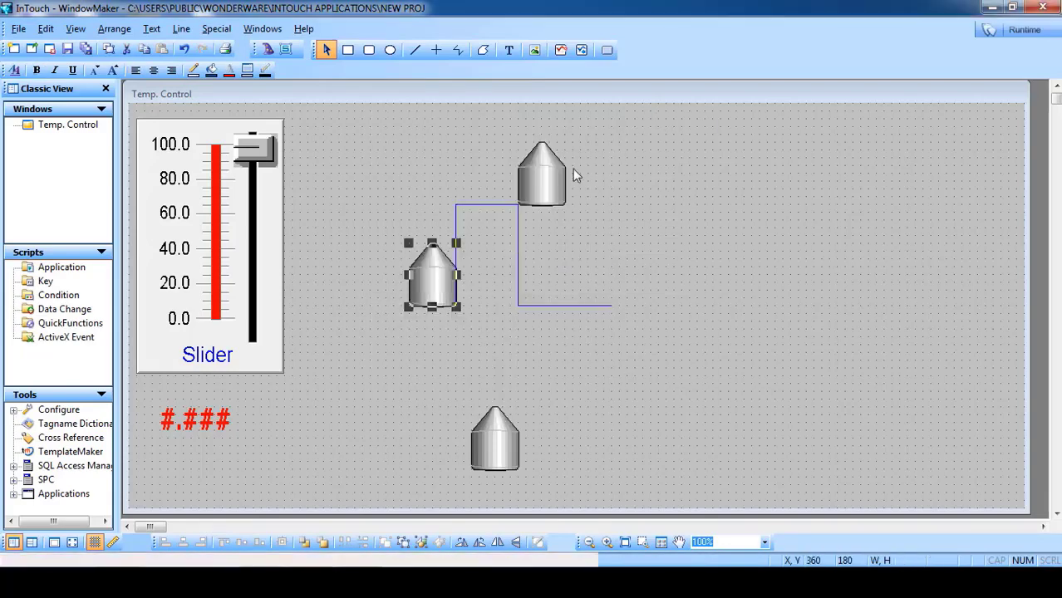
Step: Enlarge the remaining spare tank to about 131 by 121 and place it below the path's start, at about X 290, Y 320
{"action": "left_click", "coordinate": [395, 433]}
{"action": "left_click_drag", "start_coordinate": [496, 439], "coordinate": [393, 391]}
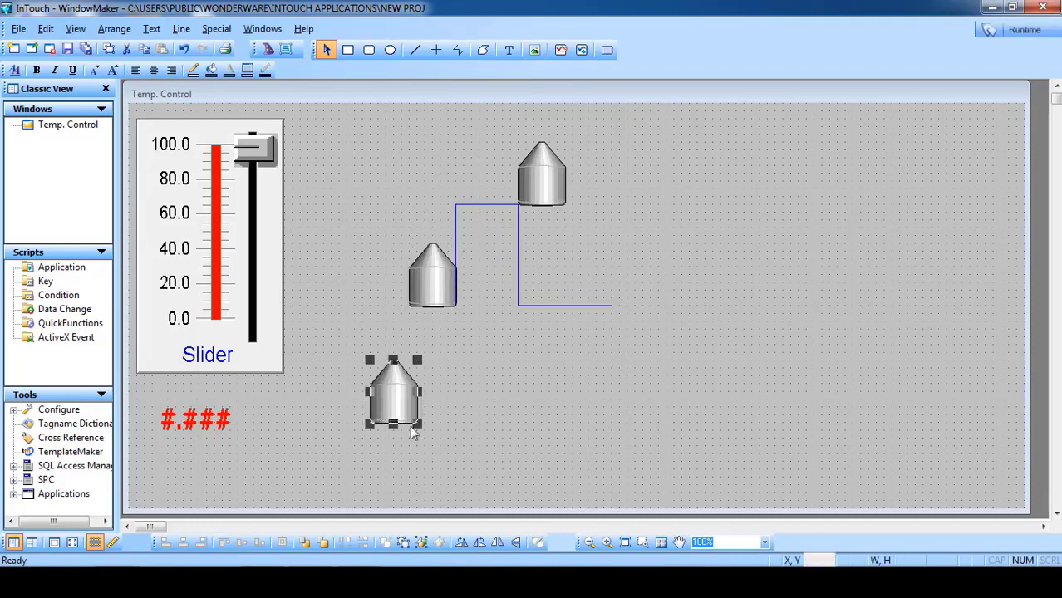
{"action": "left_click_drag", "start_coordinate": [415, 426], "coordinate": [701, 422]}
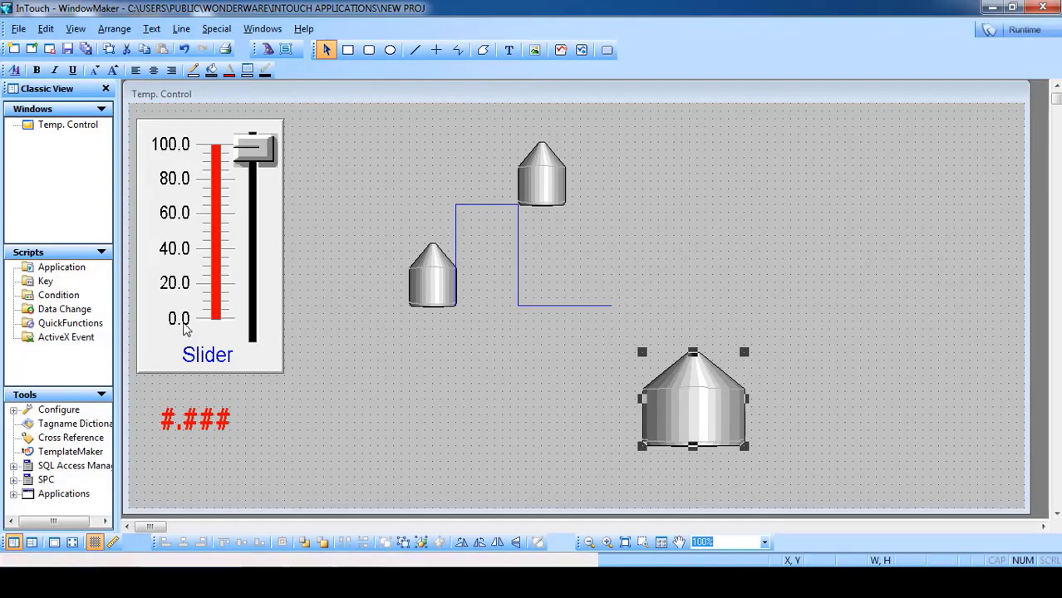
{"action": "left_click_drag", "start_coordinate": [710, 415], "coordinate": [421, 415]}
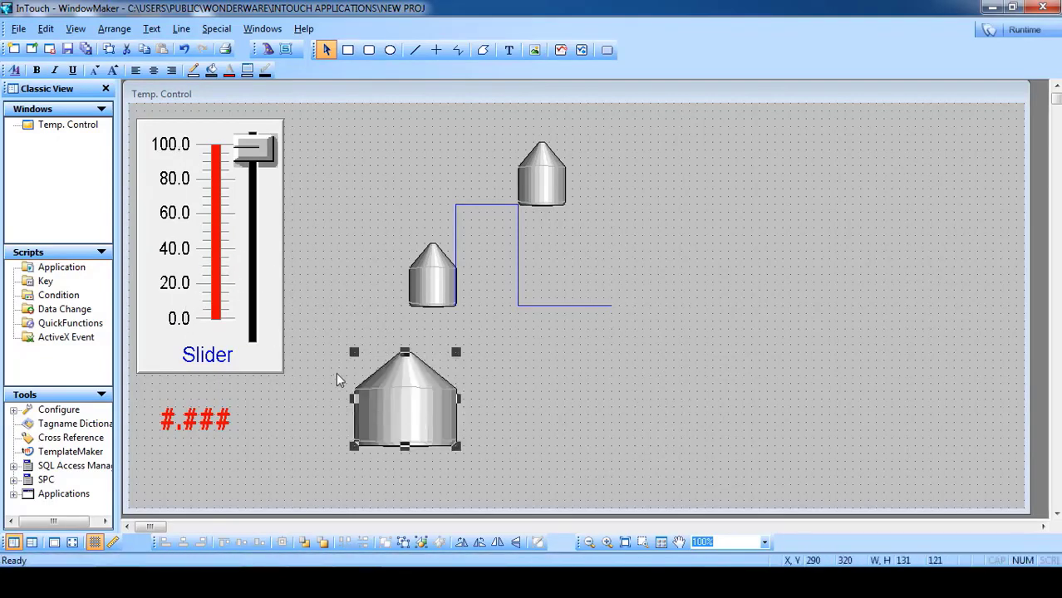
Step: Add a visibility link to the enlarged tank with the expression a1>20 and a1<40 and the visible state On
{"action": "double_click", "coordinate": [420, 415]}
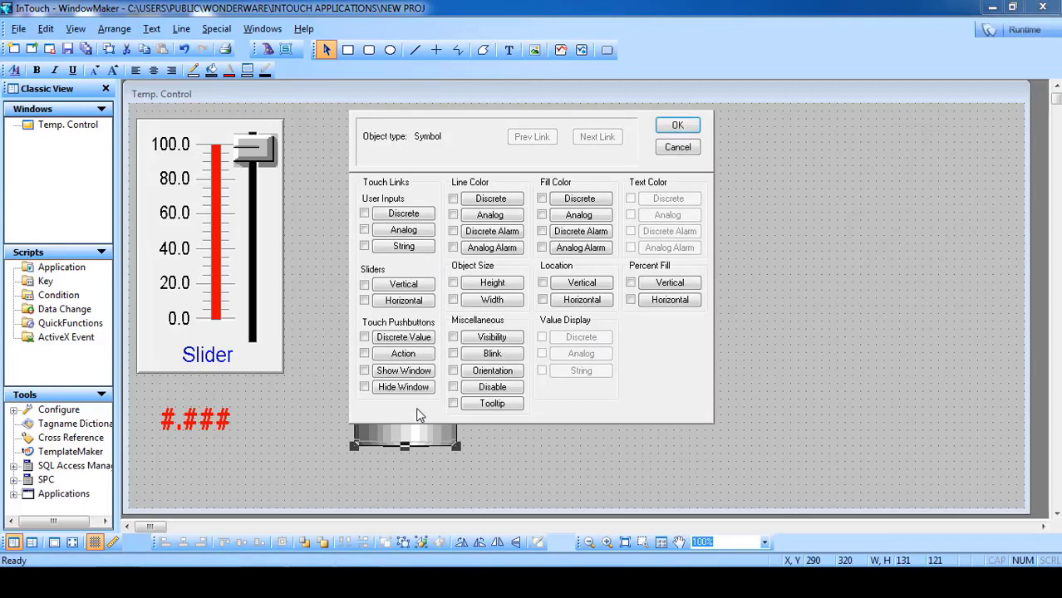
{"action": "left_click", "coordinate": [505, 340]}
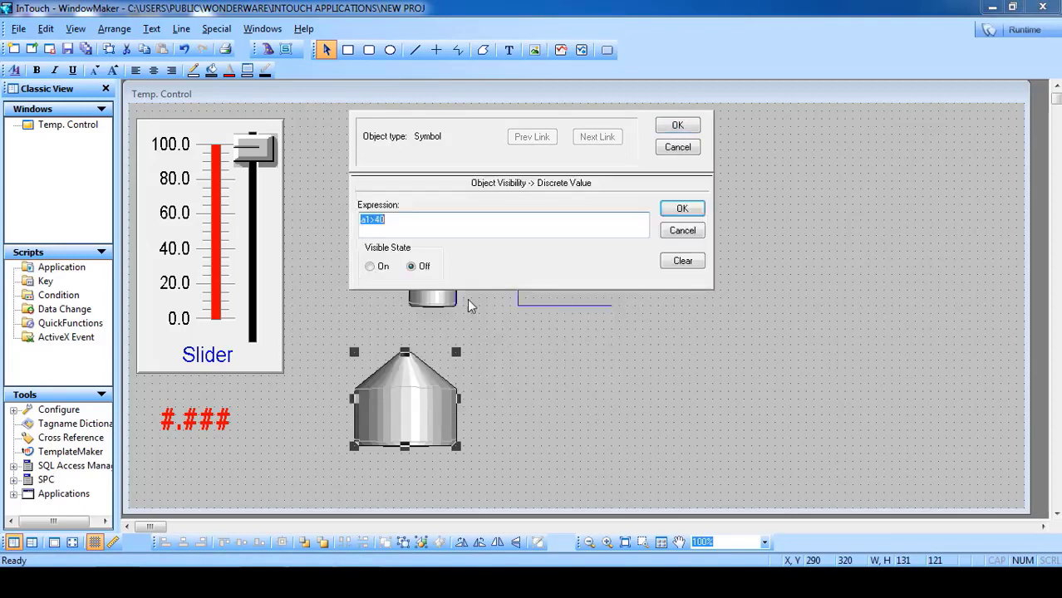
{"action": "left_click", "coordinate": [412, 219]}
{"action": "left_click_drag", "start_coordinate": [412, 219], "coordinate": [311, 232]}
{"action": "type", "text": "a1>20 and a1<40"}
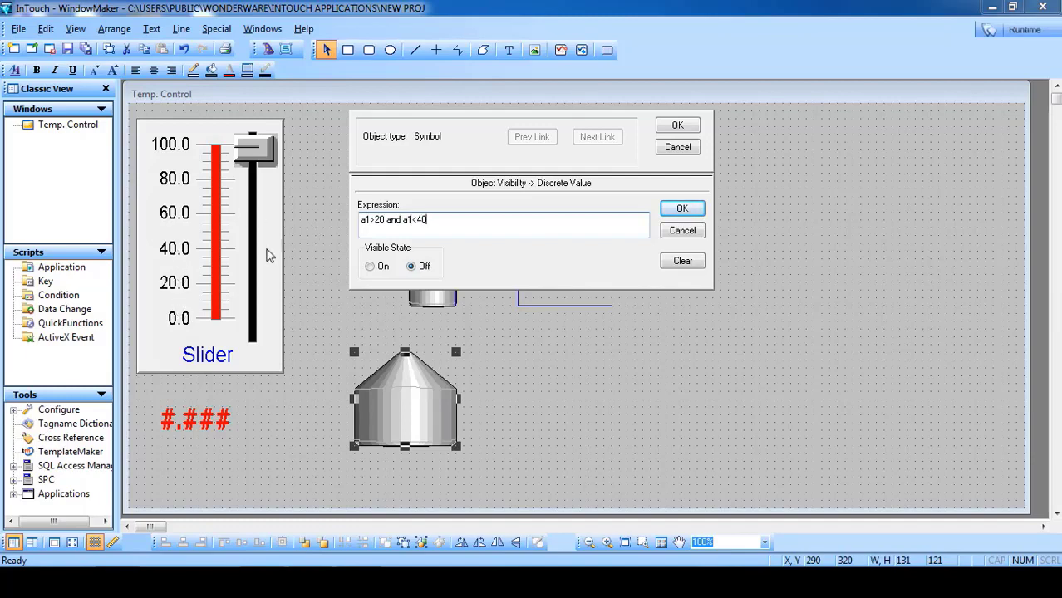
{"action": "left_click_drag", "start_coordinate": [446, 222], "coordinate": [388, 222]}
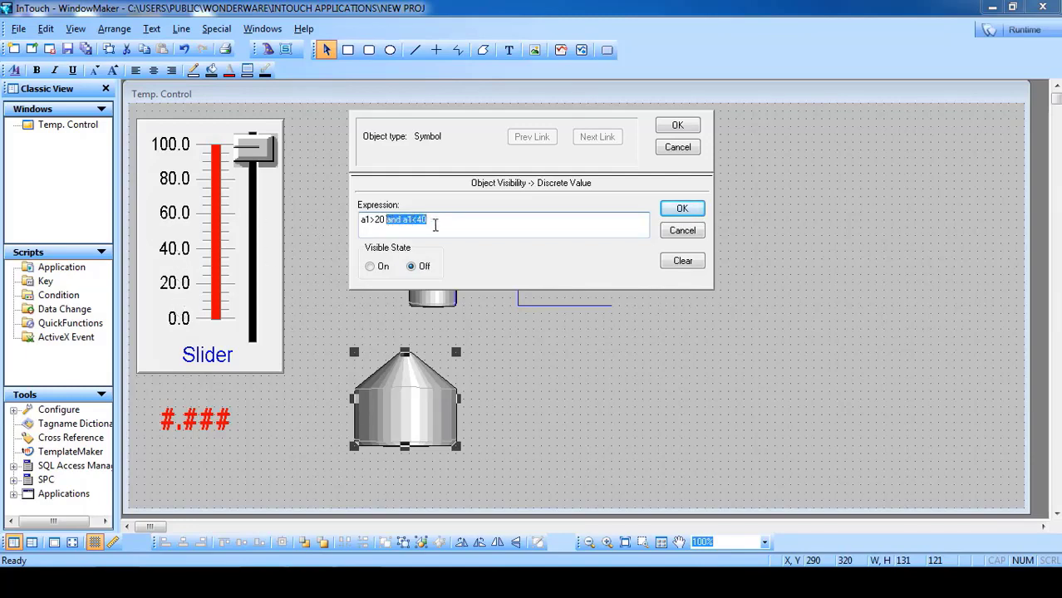
{"action": "left_click", "coordinate": [404, 221]}
{"action": "left_click_drag", "start_coordinate": [384, 219], "coordinate": [356, 219]}
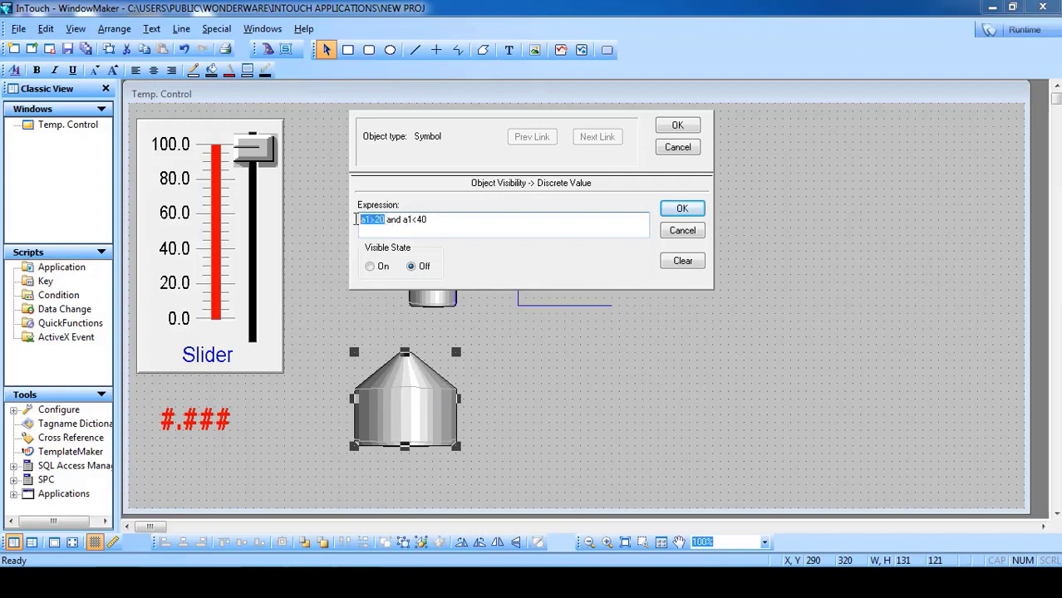
{"action": "left_click_drag", "start_coordinate": [427, 220], "coordinate": [398, 221]}
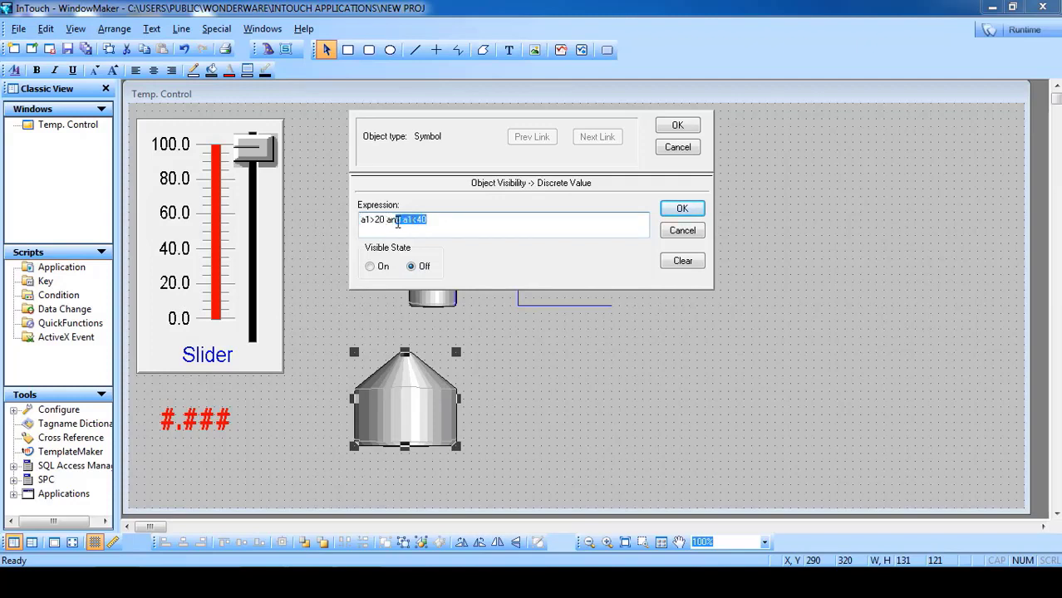
{"action": "left_click", "coordinate": [383, 265]}
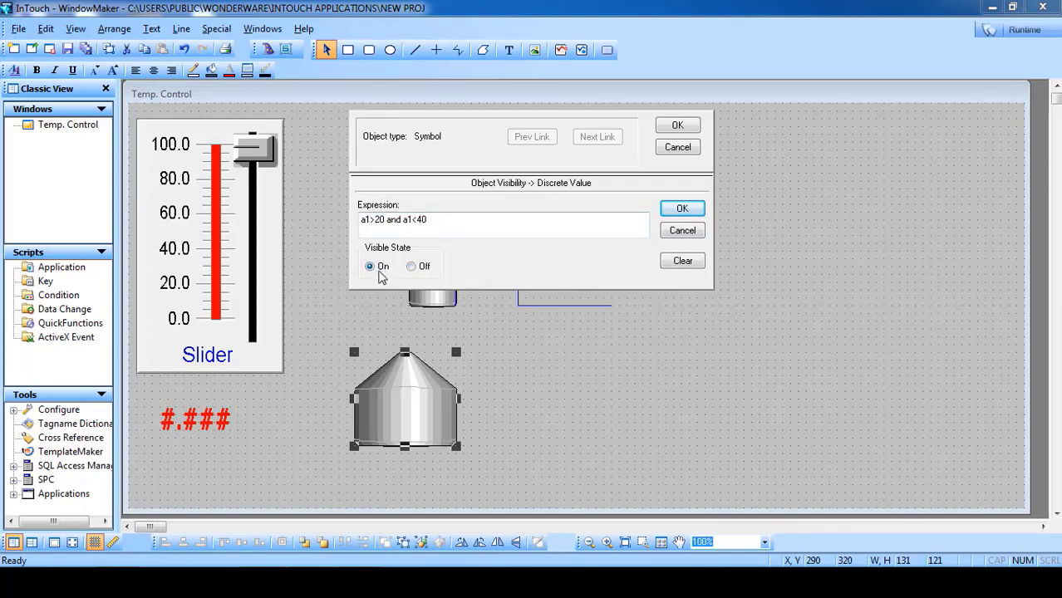
{"action": "left_click", "coordinate": [677, 127]}
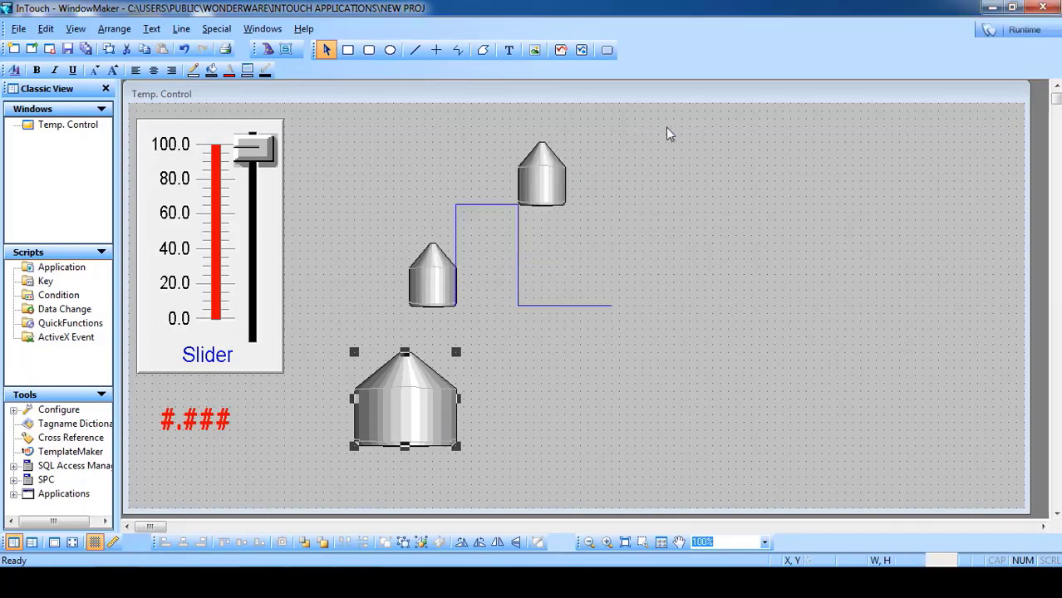
Step: Reopen the enlarged tank's visibility link and check its combined AND expression
{"action": "left_click_drag", "start_coordinate": [639, 135], "coordinate": [345, 327]}
{"action": "left_click", "coordinate": [532, 407]}
{"action": "double_click", "coordinate": [422, 410]}
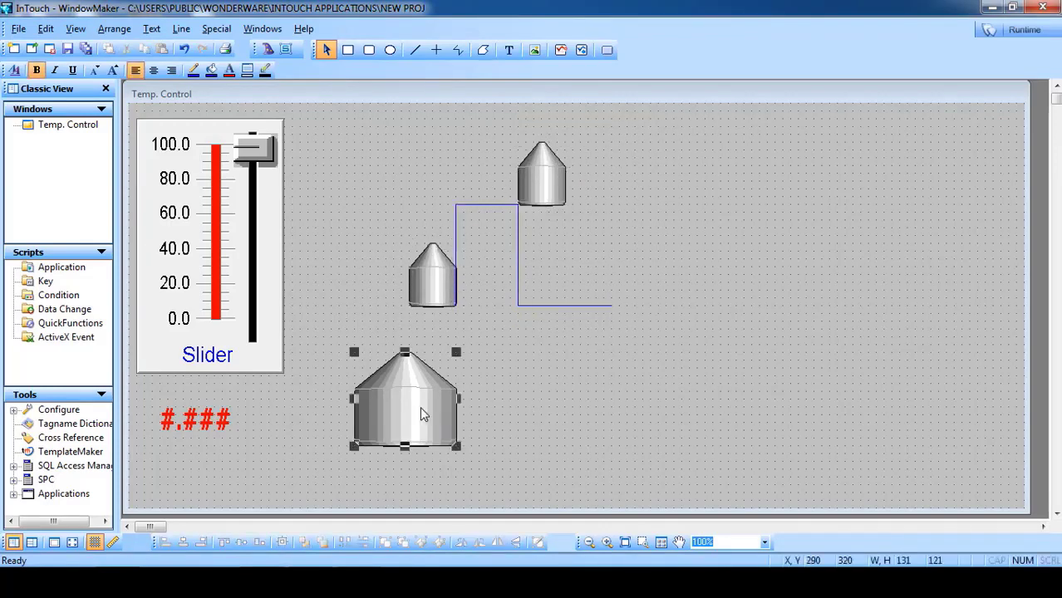
{"action": "left_click", "coordinate": [491, 339]}
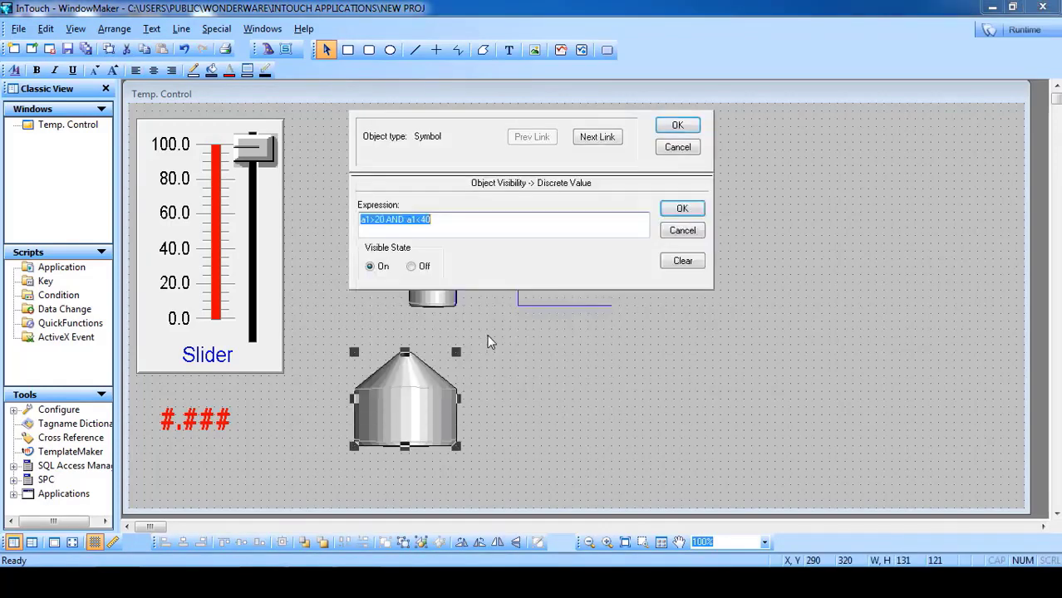
{"action": "left_click", "coordinate": [463, 230]}
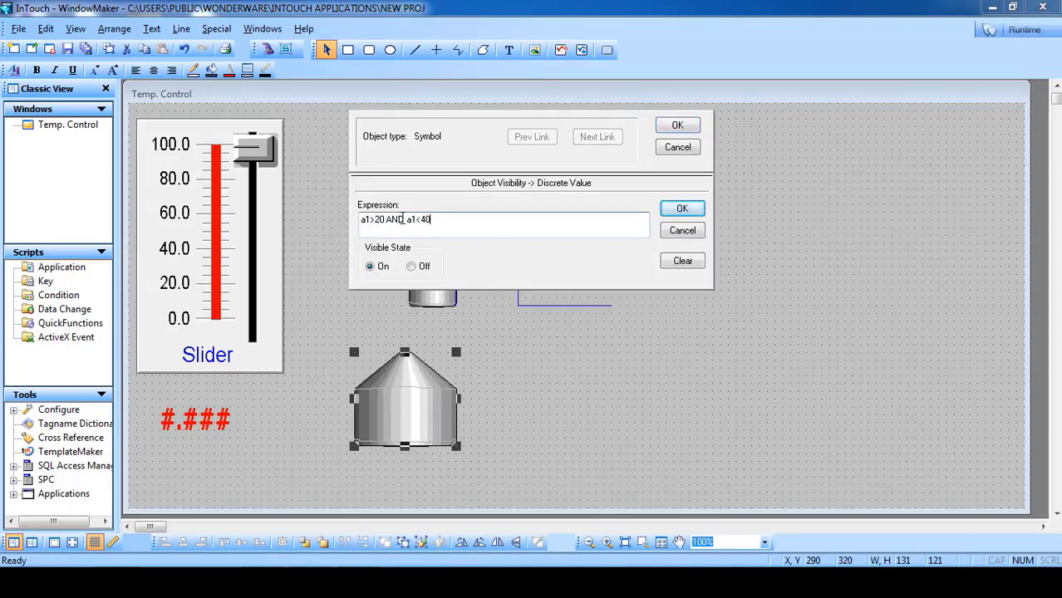
{"action": "left_click", "coordinate": [675, 125]}
Step: Run the window in WindowViewer, lower the slider to 0, raise it to about 28 to check the large tank, and return to WindowMaker
{"action": "left_click", "coordinate": [1020, 30]}
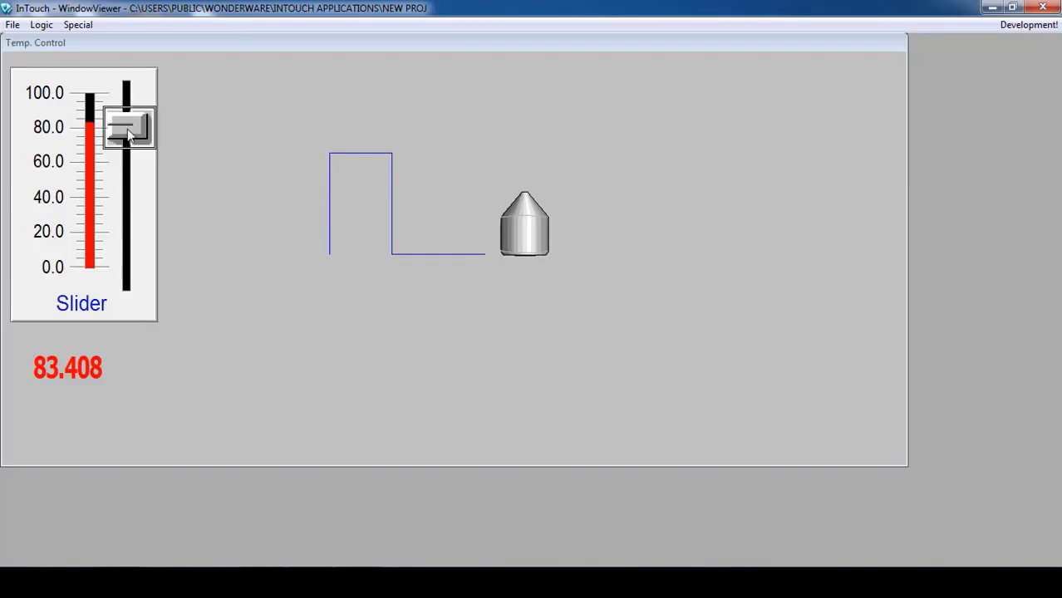
{"action": "left_click_drag", "start_coordinate": [127, 125], "coordinate": [110, 357]}
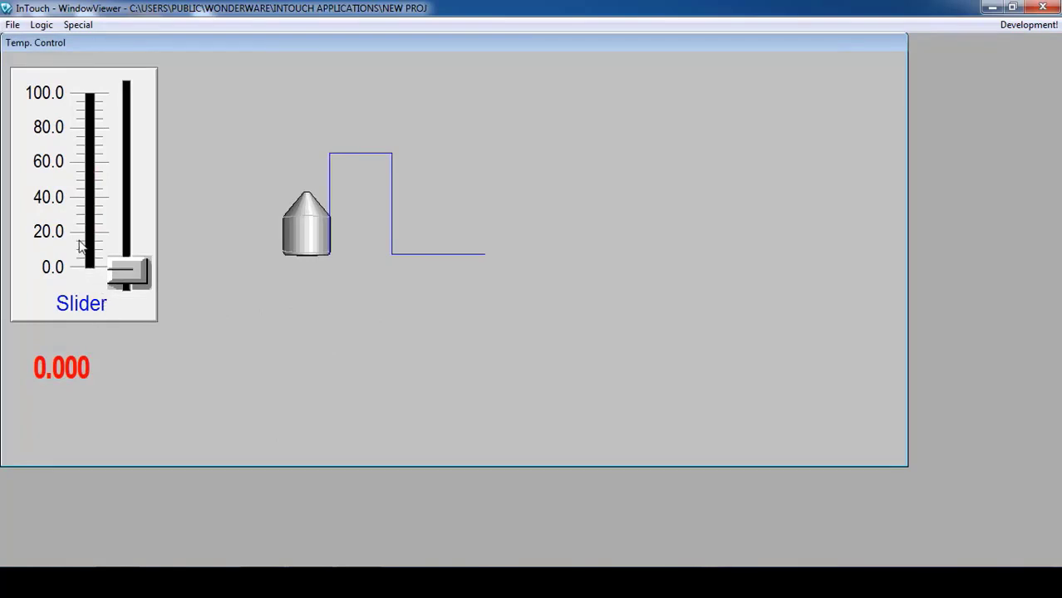
{"action": "left_click_drag", "start_coordinate": [117, 268], "coordinate": [105, 206]}
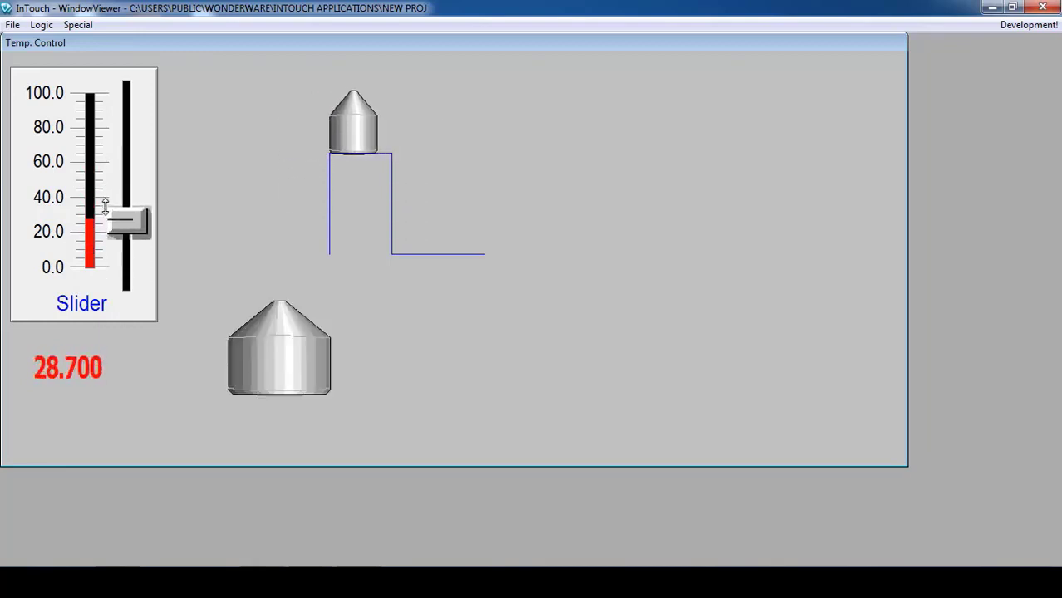
{"action": "left_click", "coordinate": [1035, 25]}
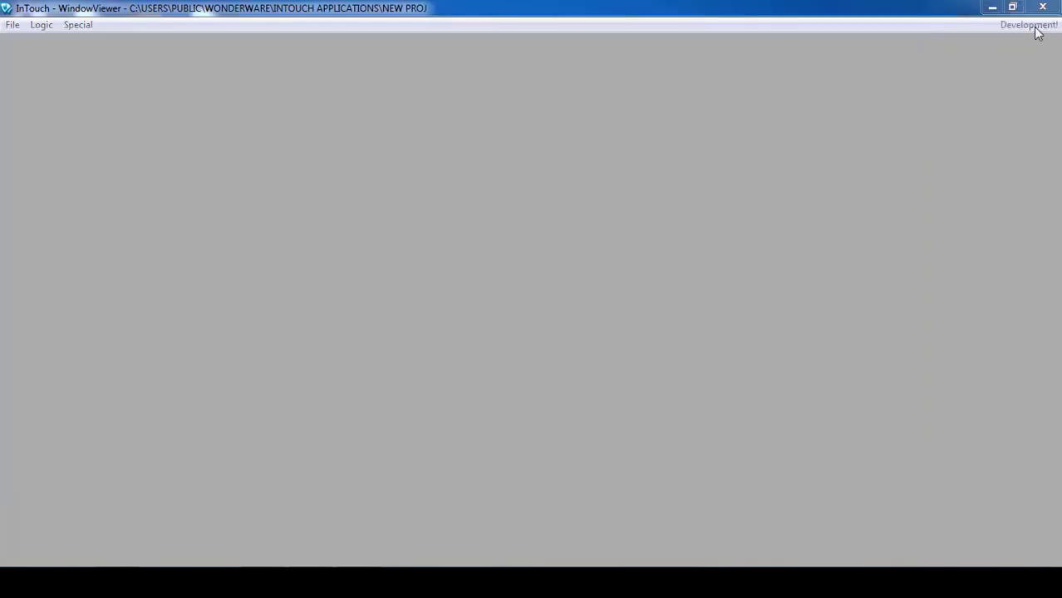
Step: Change the visible state of the enlarged tank's visibility link to Off
{"action": "double_click", "coordinate": [422, 394]}
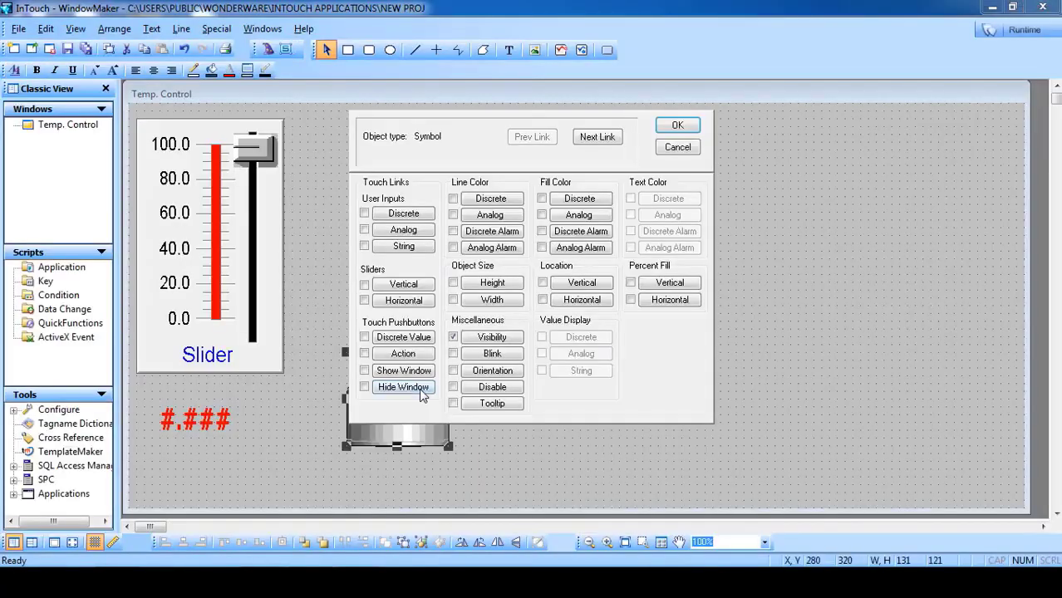
{"action": "left_click", "coordinate": [490, 338]}
{"action": "left_click", "coordinate": [381, 221]}
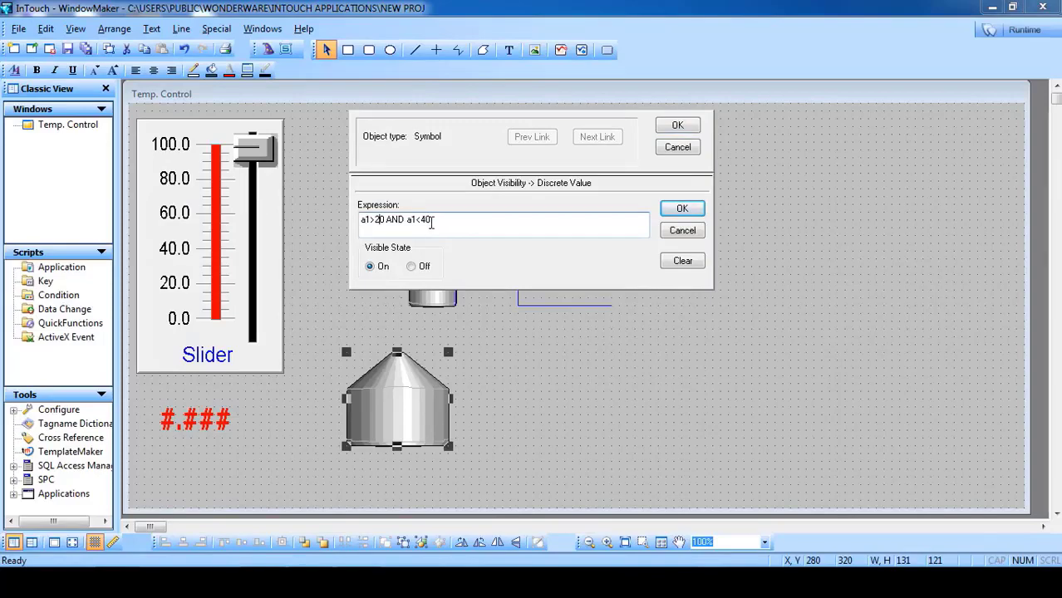
{"action": "left_click", "coordinate": [413, 267]}
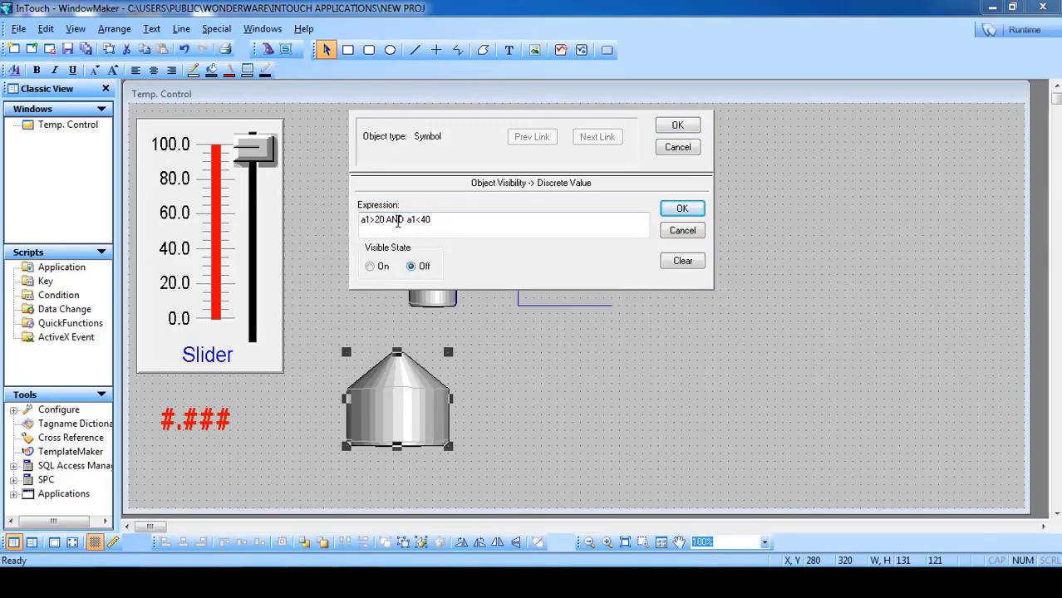
{"action": "left_click", "coordinate": [669, 130]}
Step: Run the window in WindowViewer, lower the slider to 0, and raise it to about 42 to check the large tank's visibility
{"action": "left_click", "coordinate": [1011, 28]}
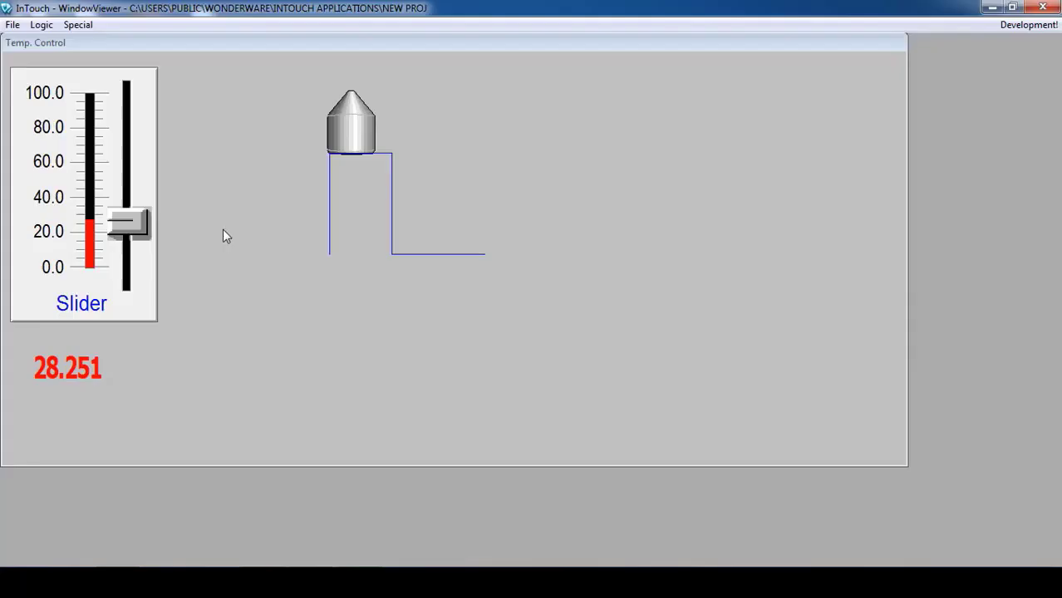
{"action": "left_click_drag", "start_coordinate": [135, 220], "coordinate": [130, 270]}
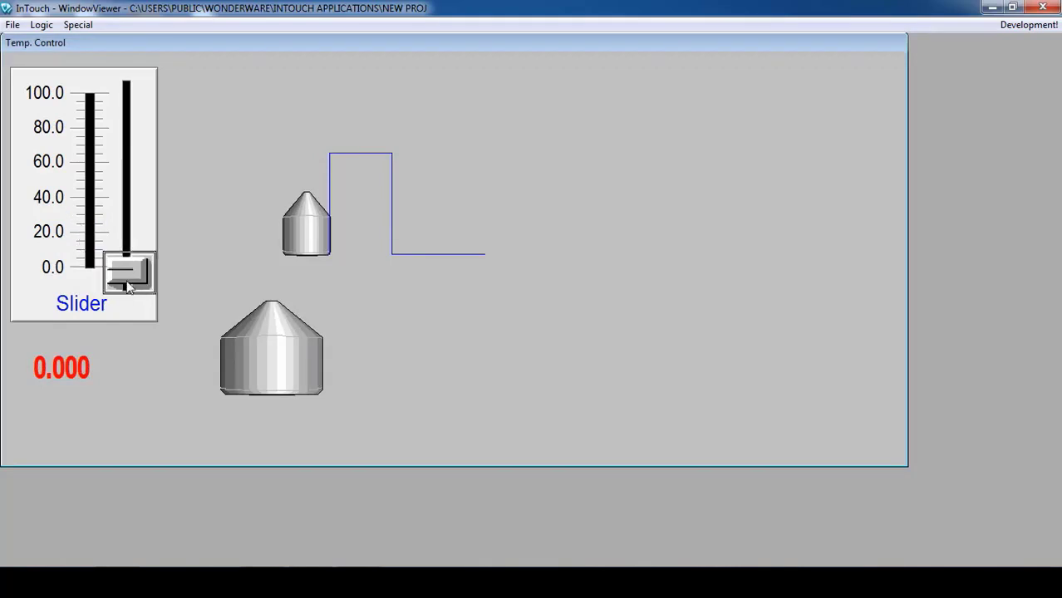
{"action": "left_click_drag", "start_coordinate": [114, 274], "coordinate": [122, 182]}
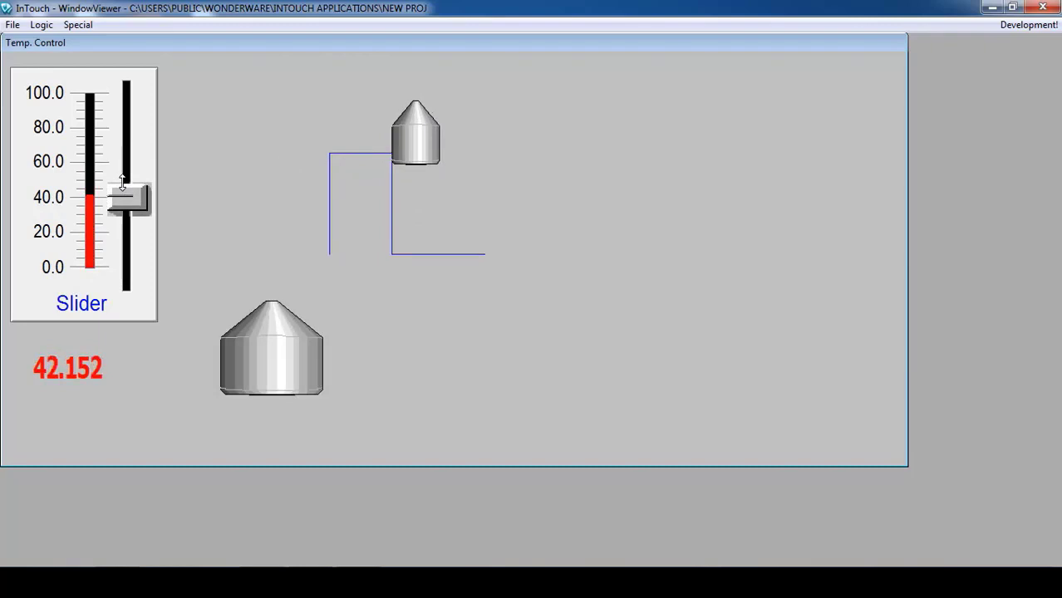